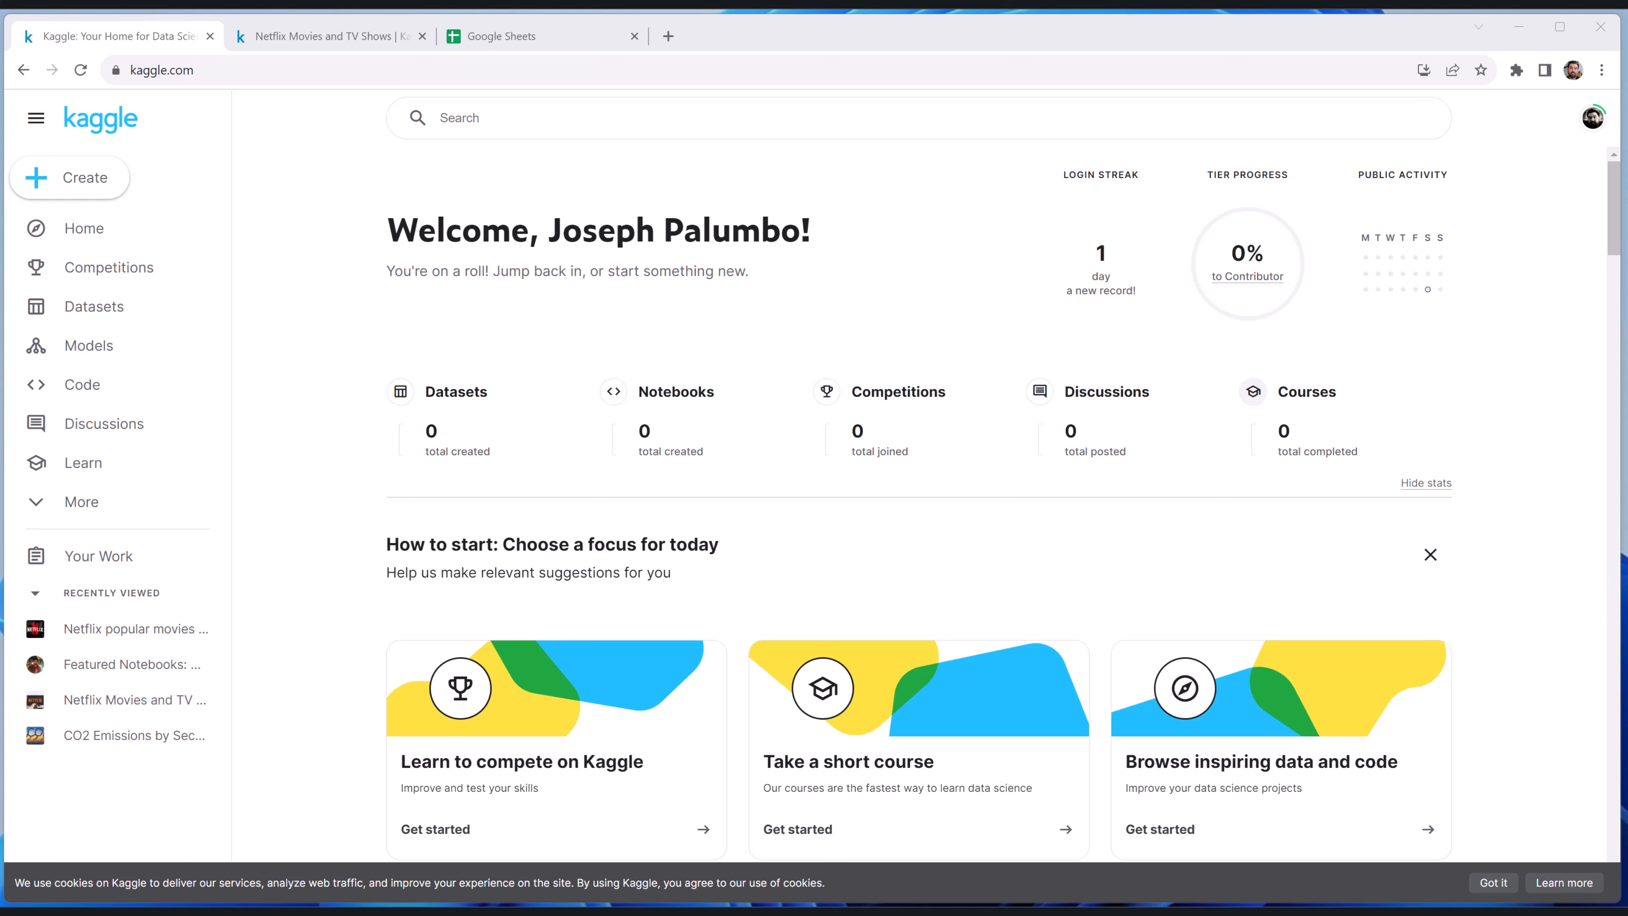
# Examine the Netflix Movies and TV Shows dataset's description and the columns of netflix_titles.csv
pyautogui.click(328, 36)
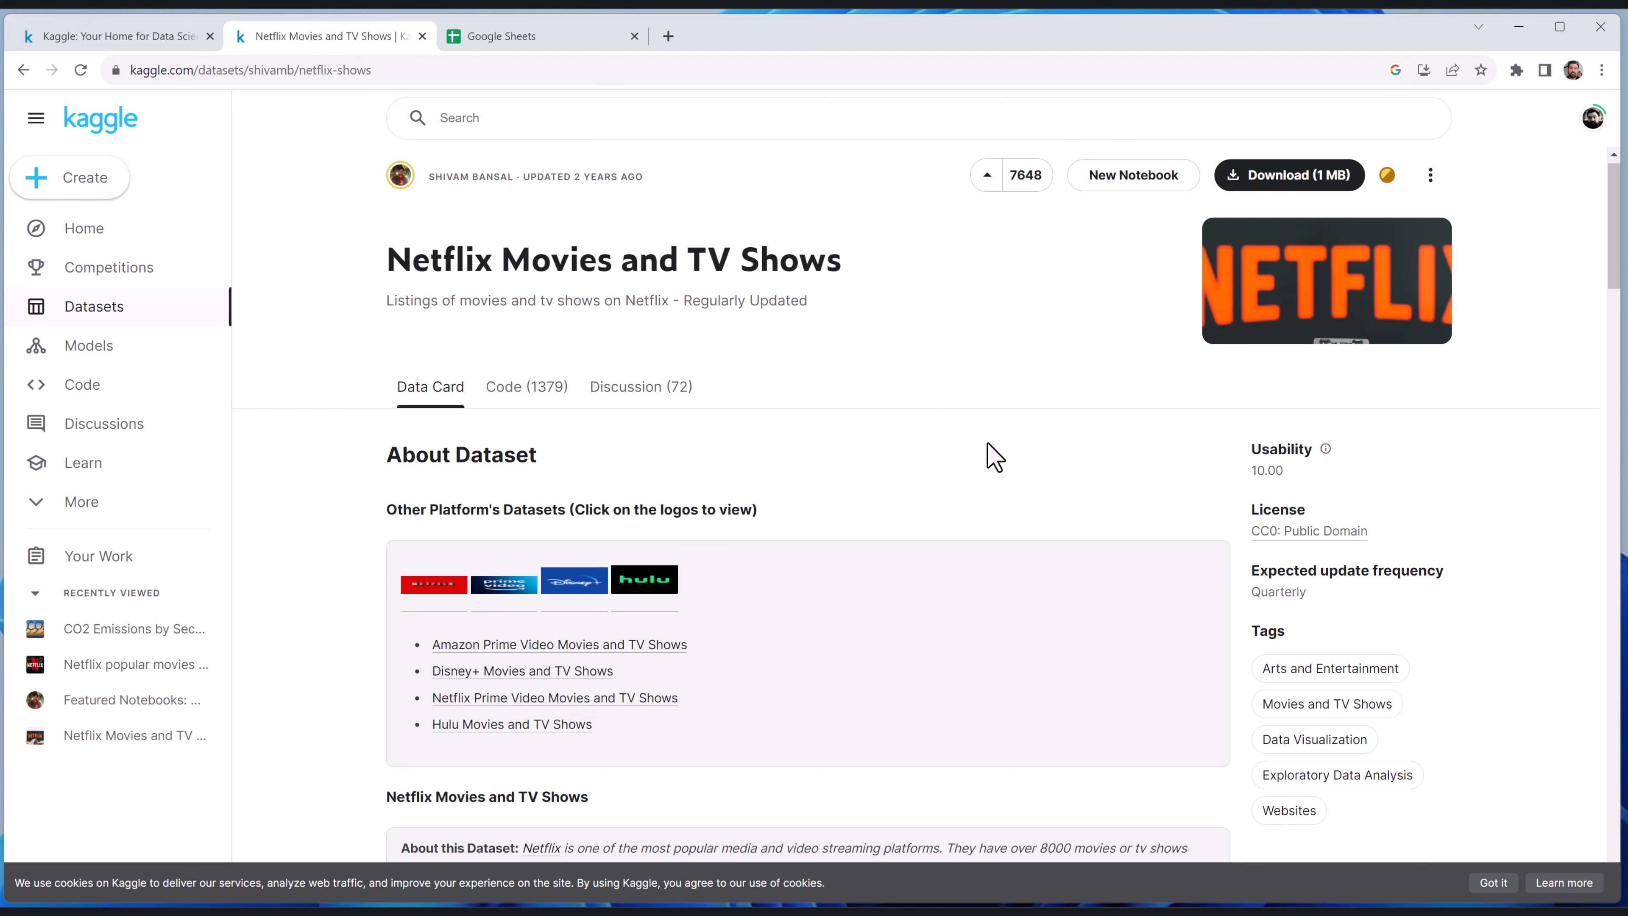
pyautogui.scroll(-5, 994, 457)
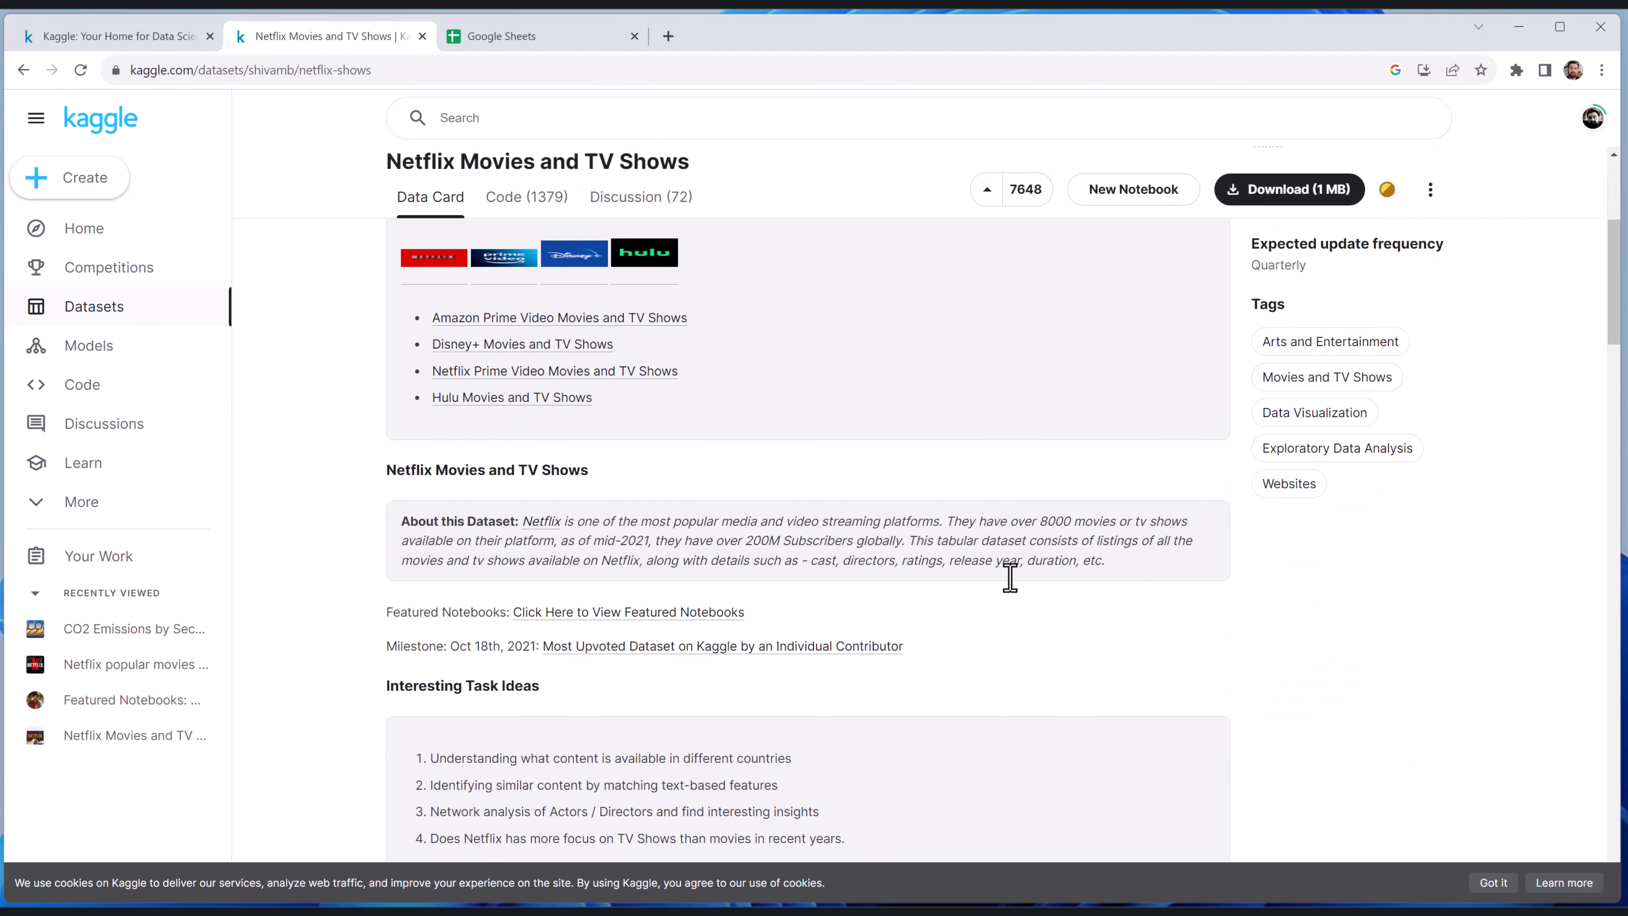
pyautogui.scroll(3, 1011, 577)
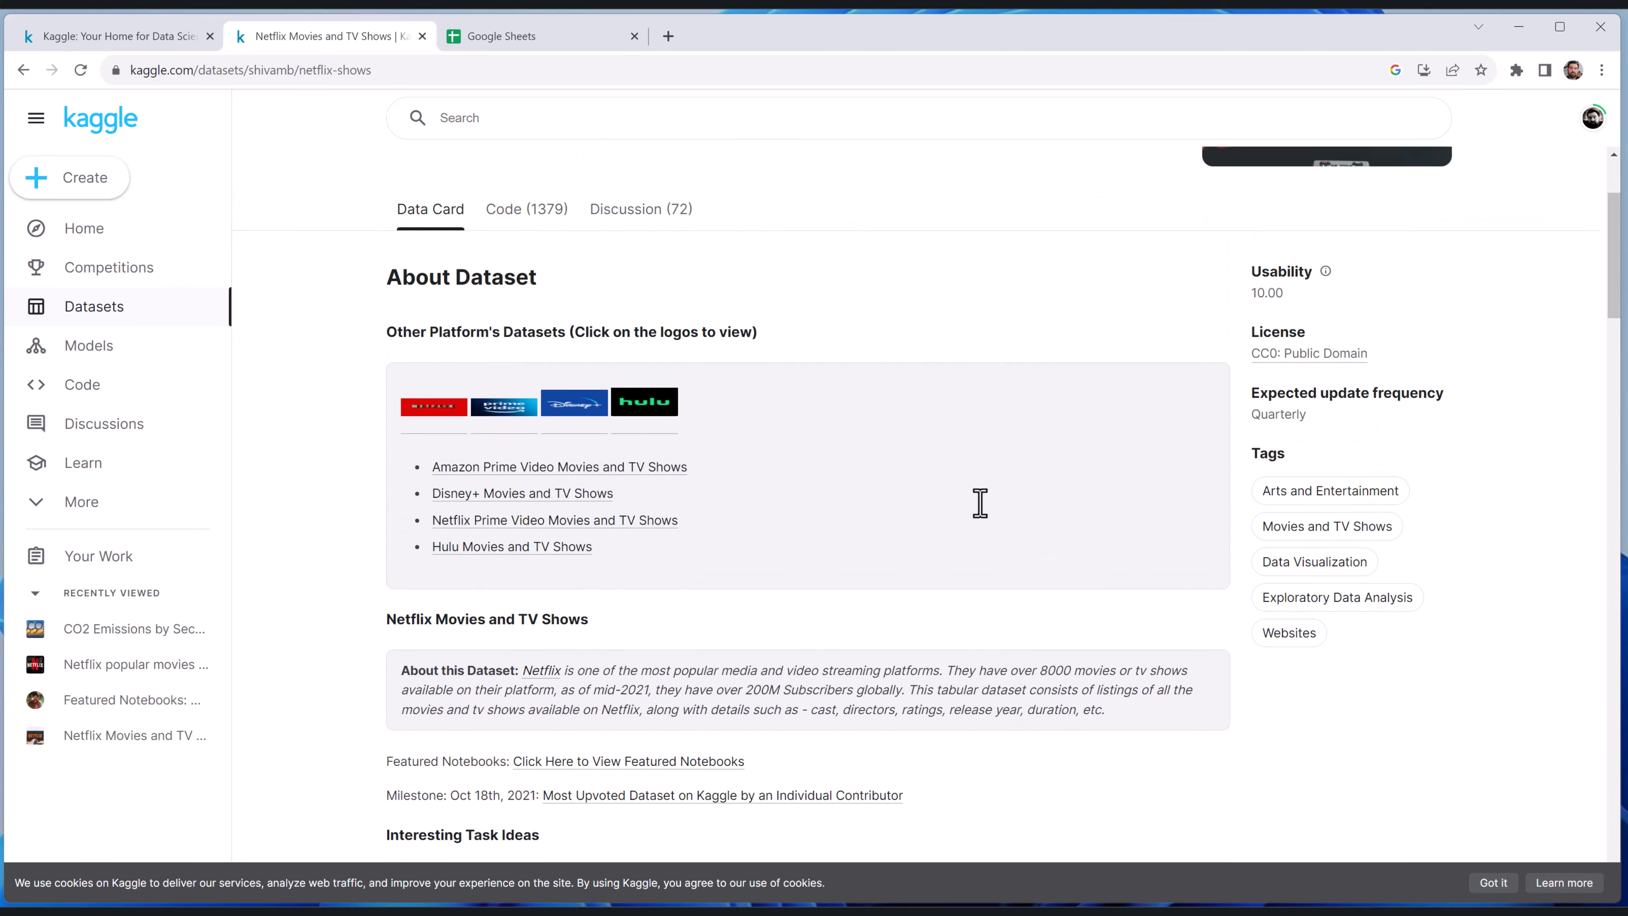
pyautogui.scroll(-7, 969, 488)
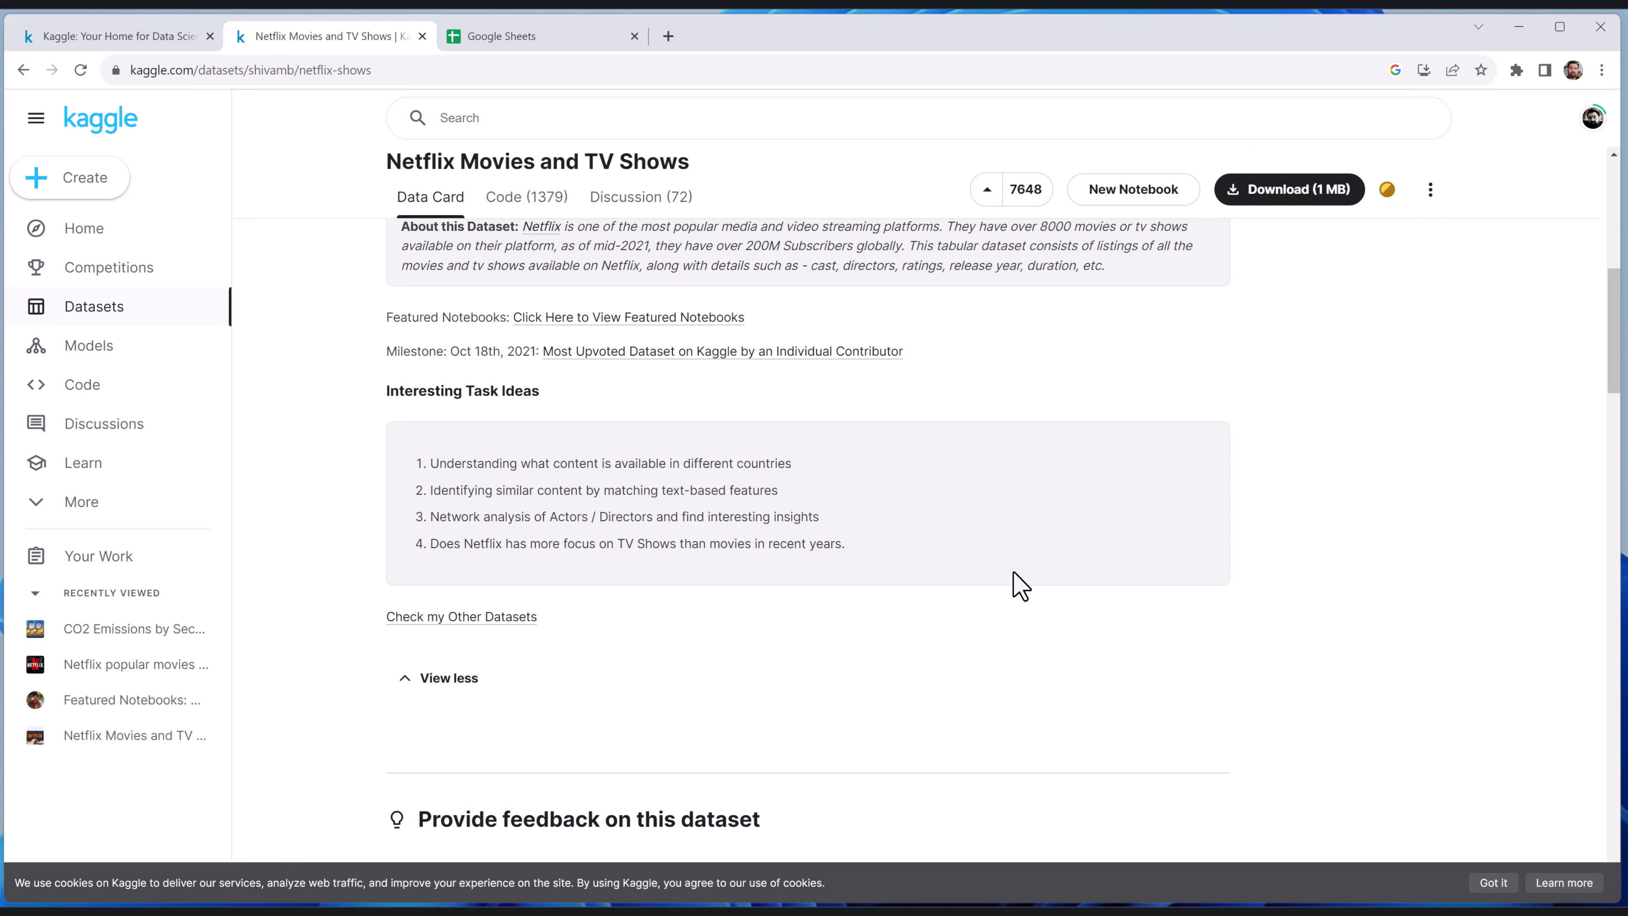
pyautogui.scroll(-10, 1020, 583)
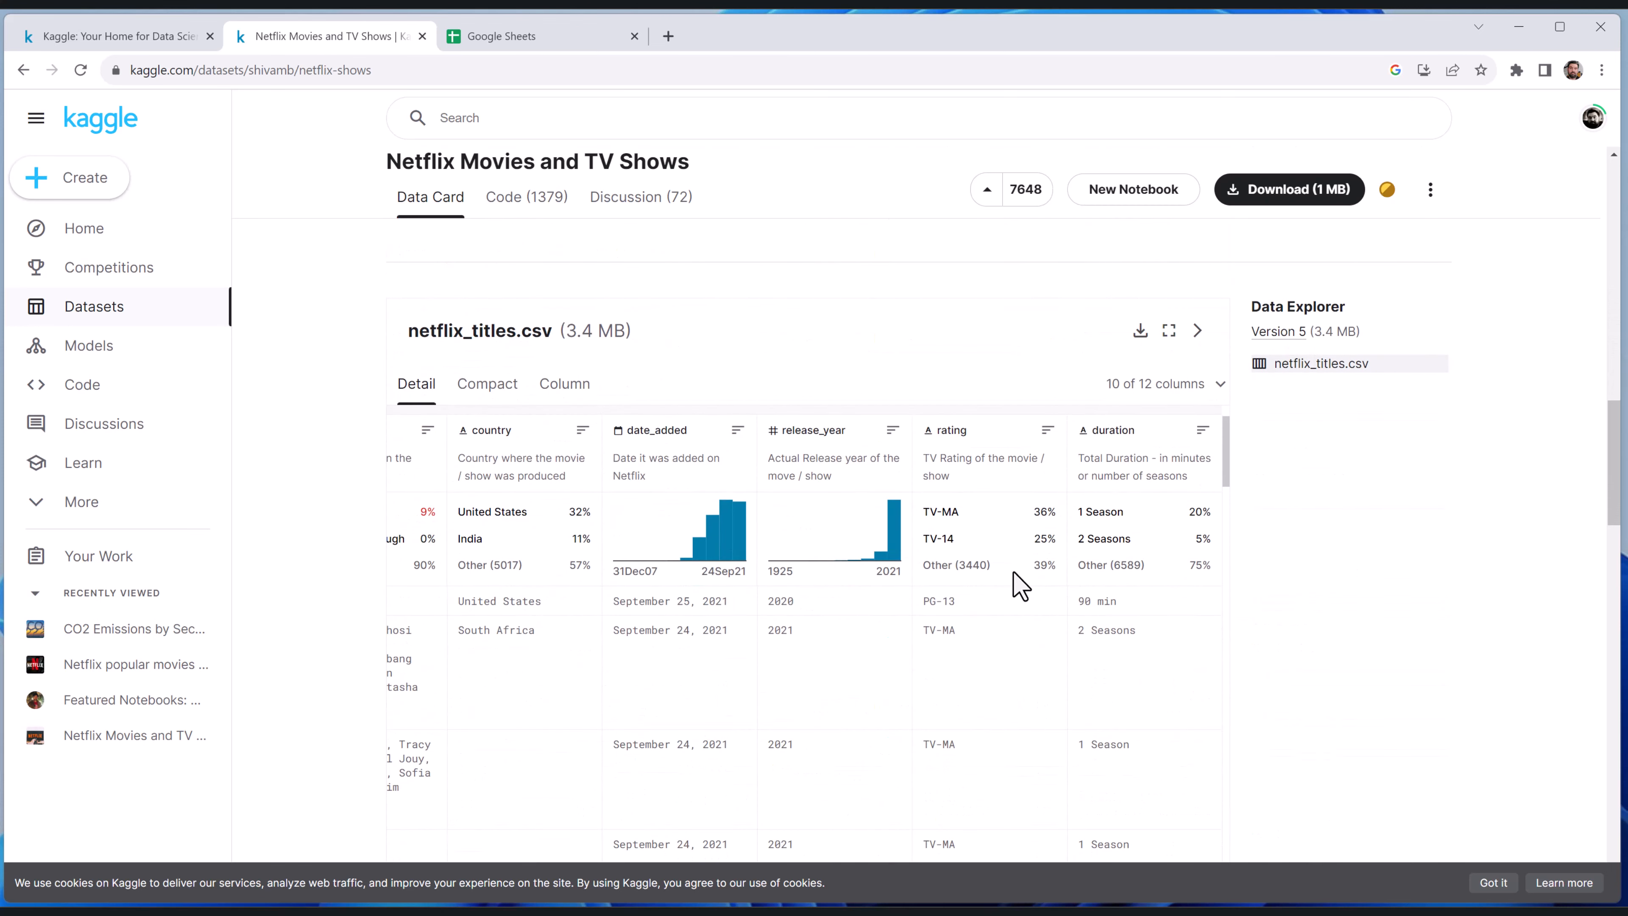
pyautogui.hscroll(-5, 1026, 558)
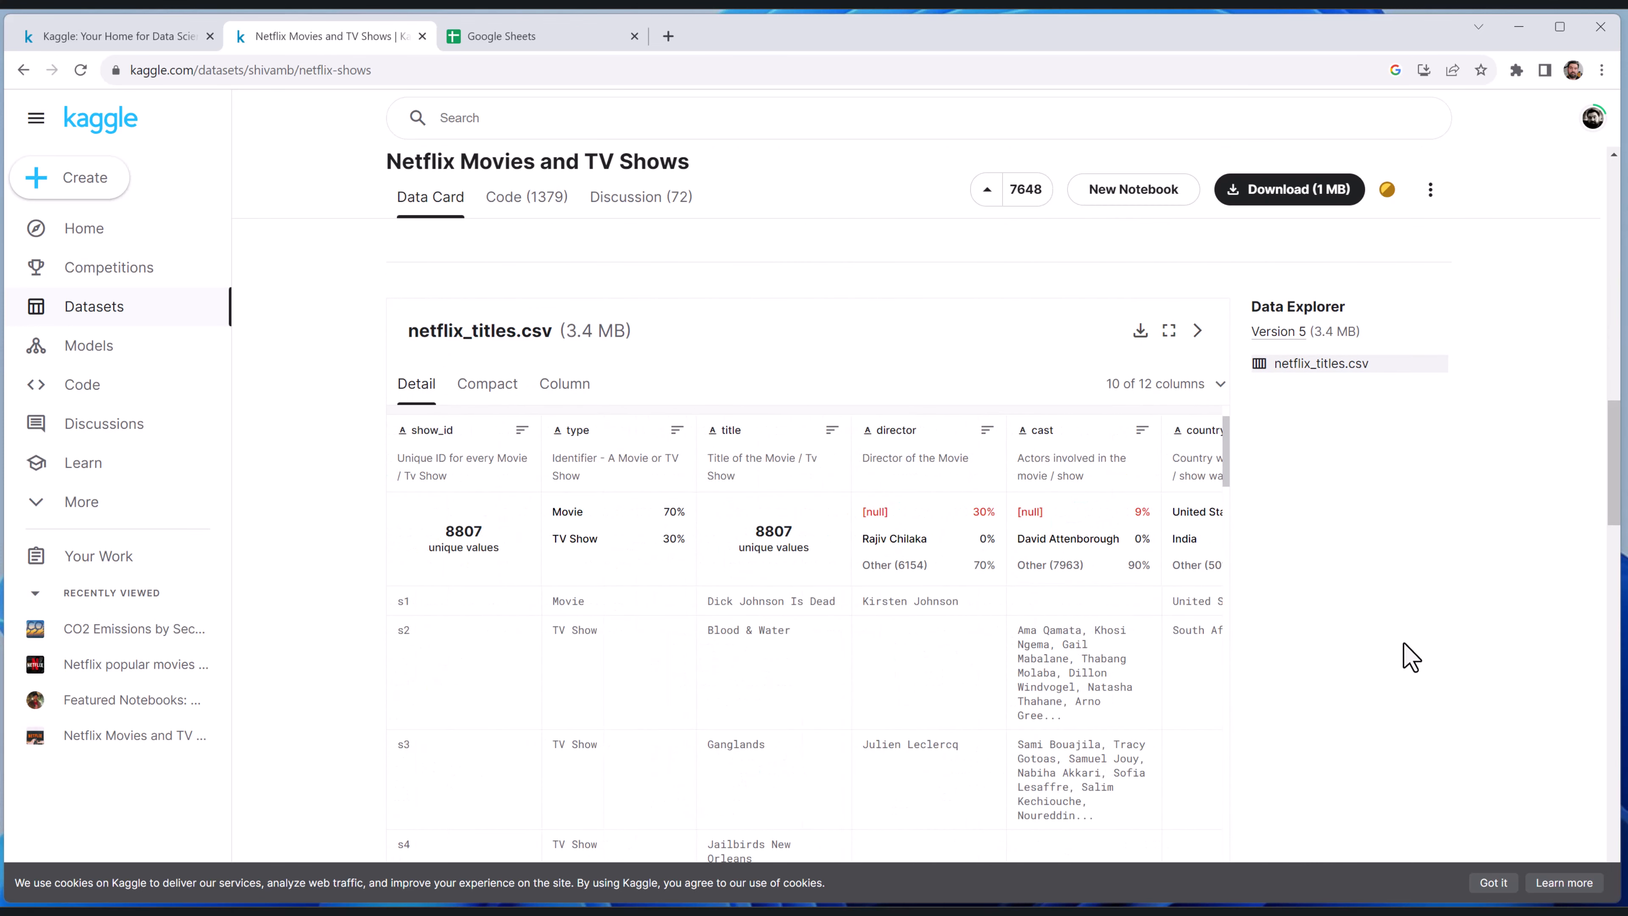
pyautogui.scroll(-1, 1410, 658)
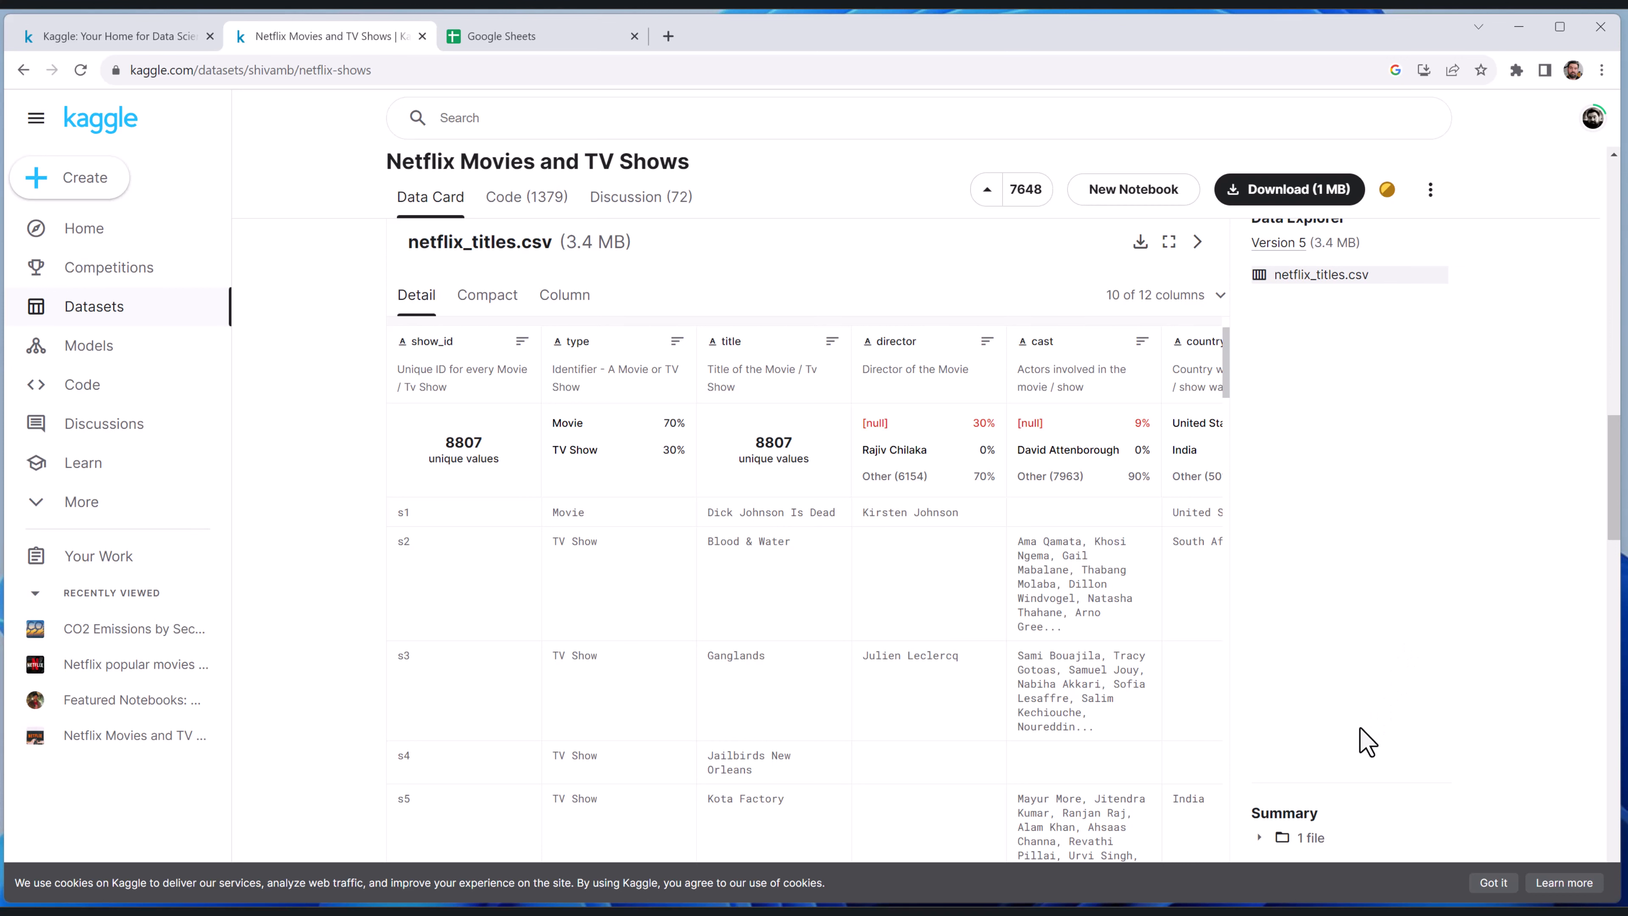
pyautogui.hscroll(5, 1109, 731)
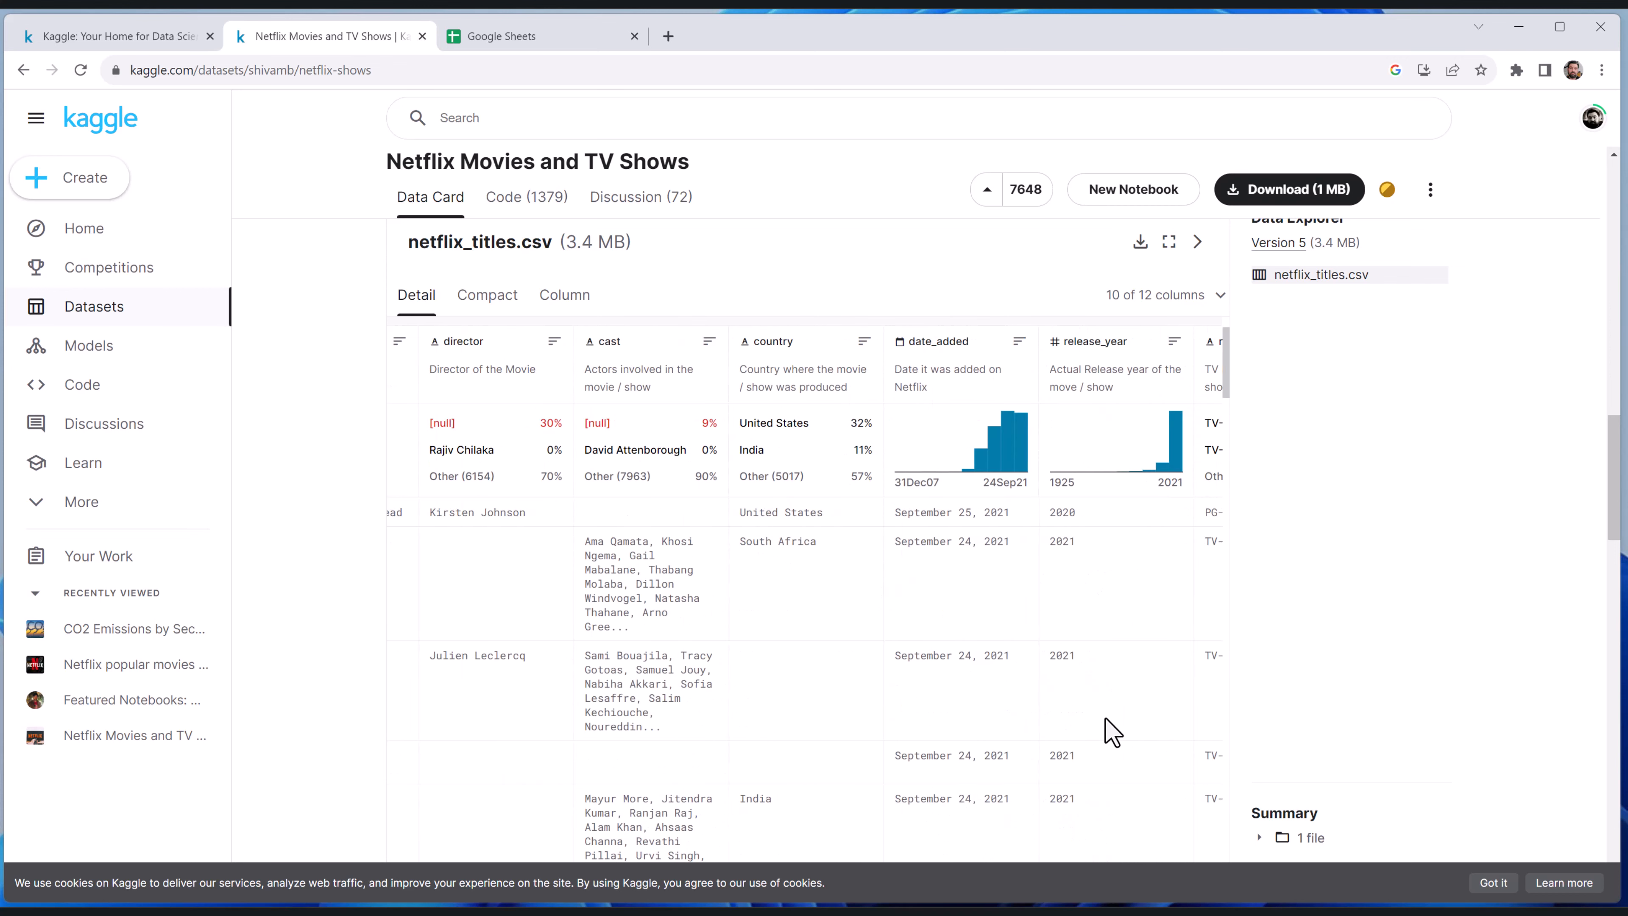
pyautogui.hscroll(3, 1109, 731)
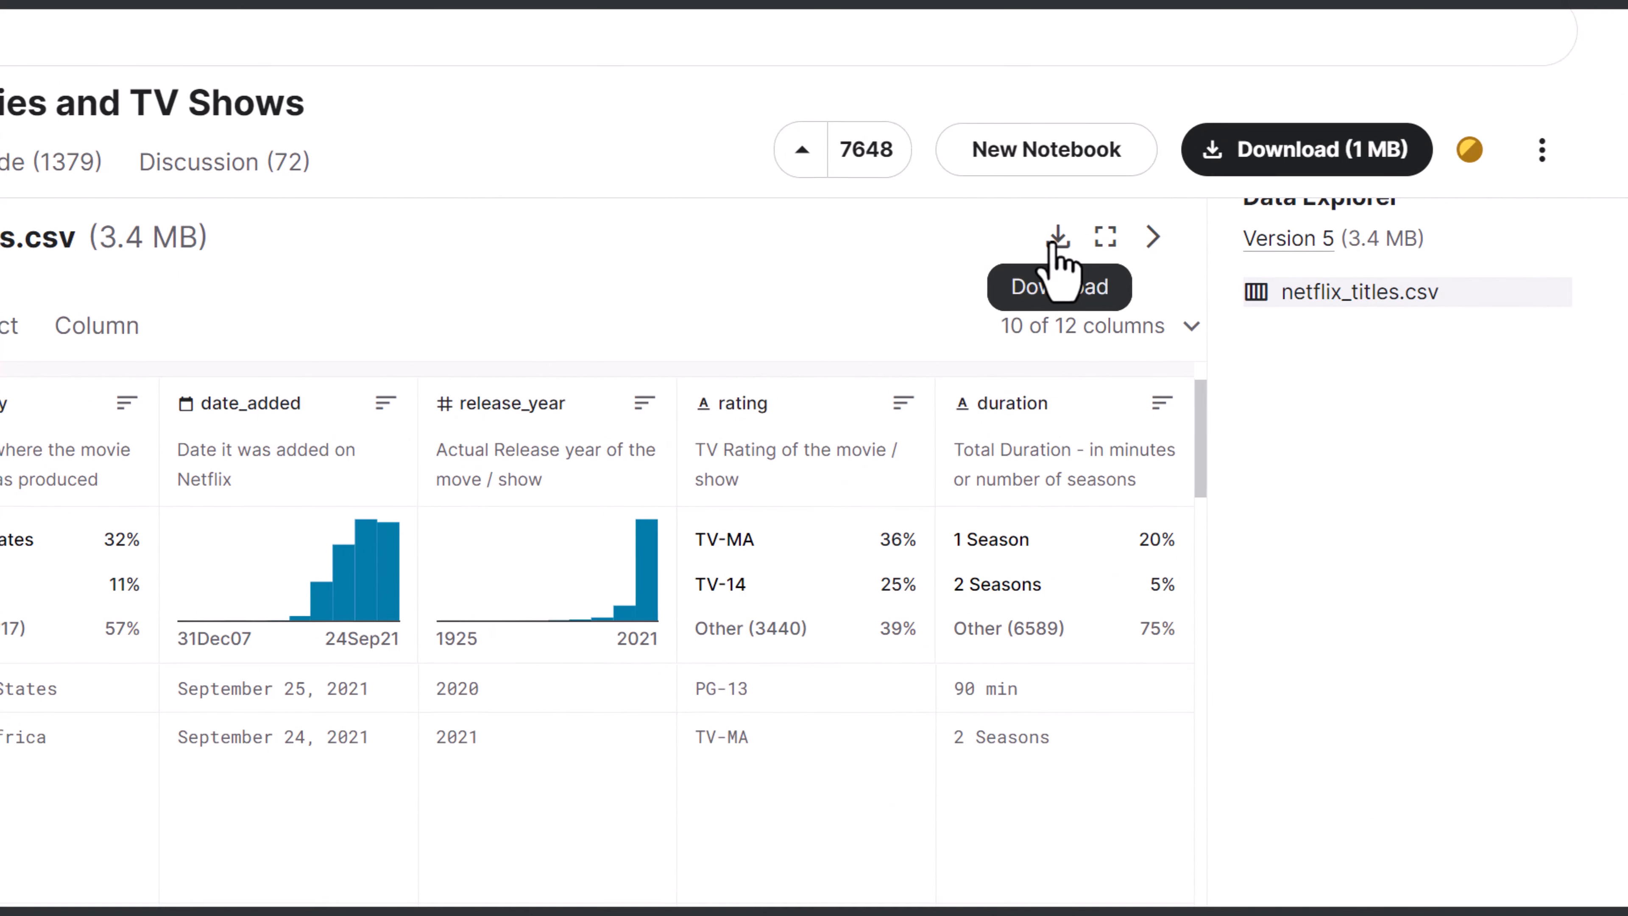
# Download the whole Netflix dataset as a zipped archive to the Downloads folder and show that folder in File Explorer
pyautogui.click(1317, 149)
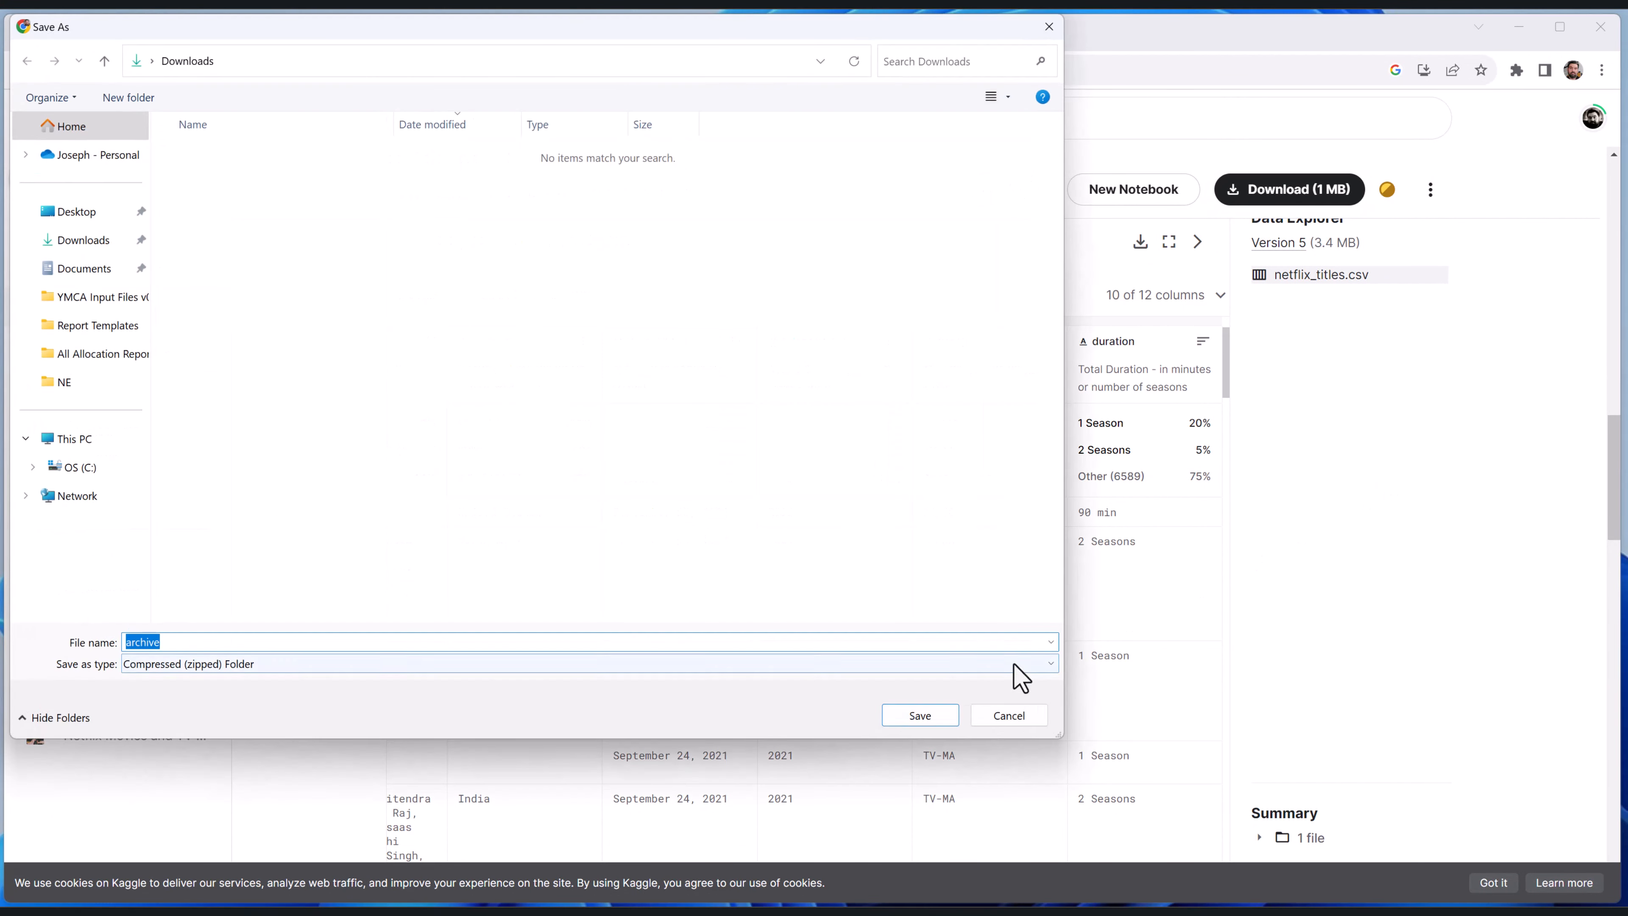
pyautogui.click(923, 715)
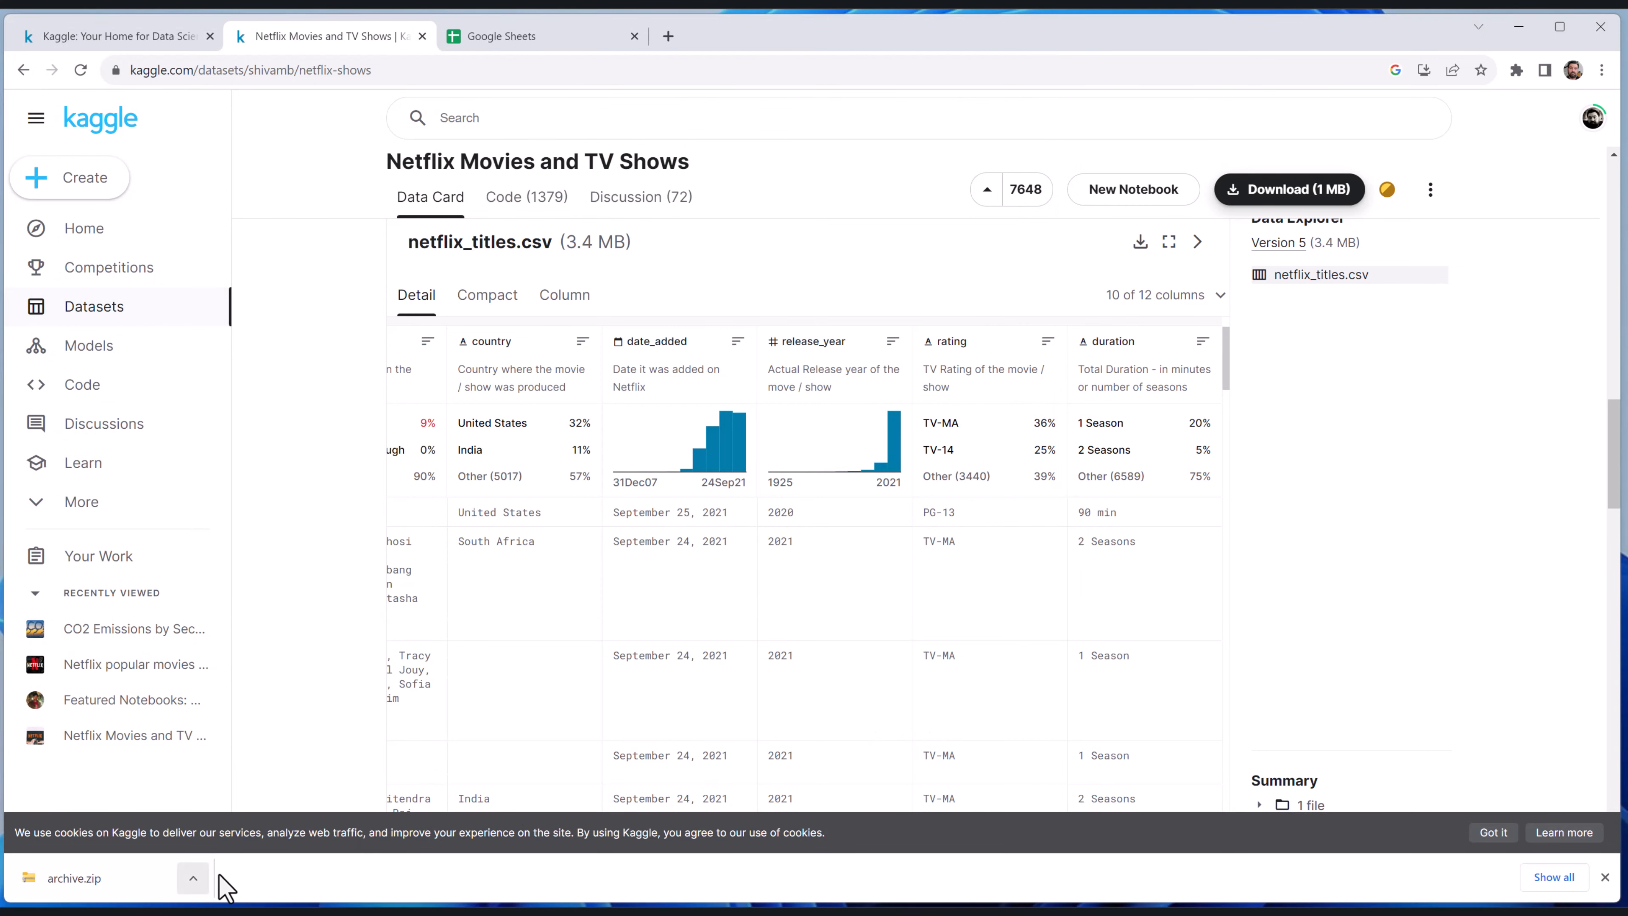
pyautogui.click(192, 878)
pyautogui.click(252, 904)
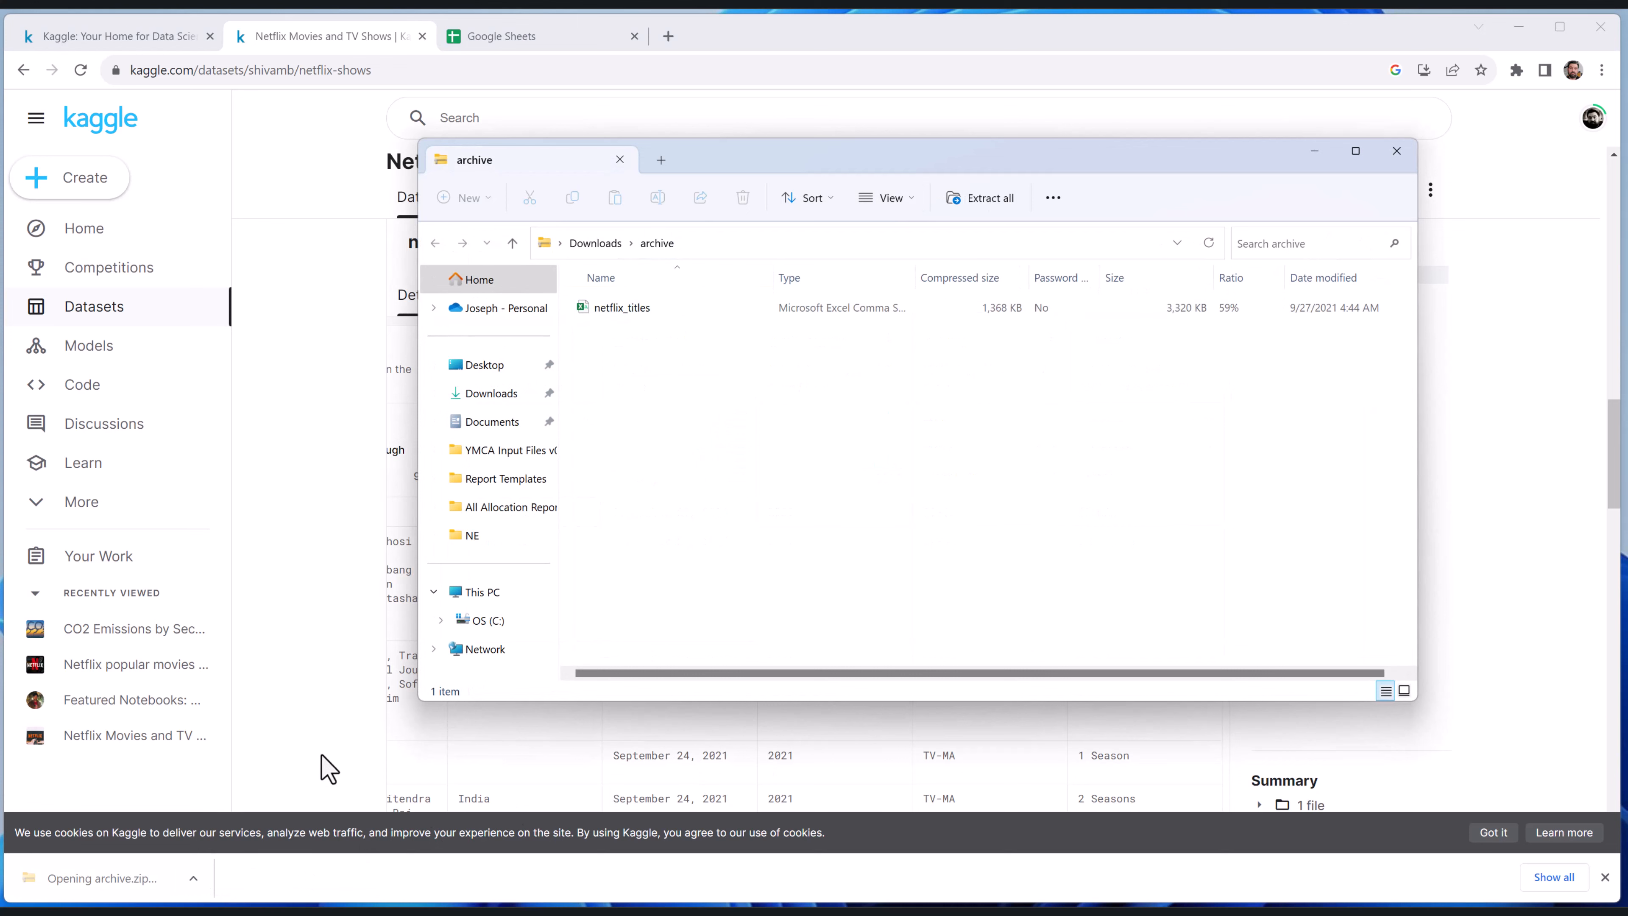
pyautogui.click(491, 393)
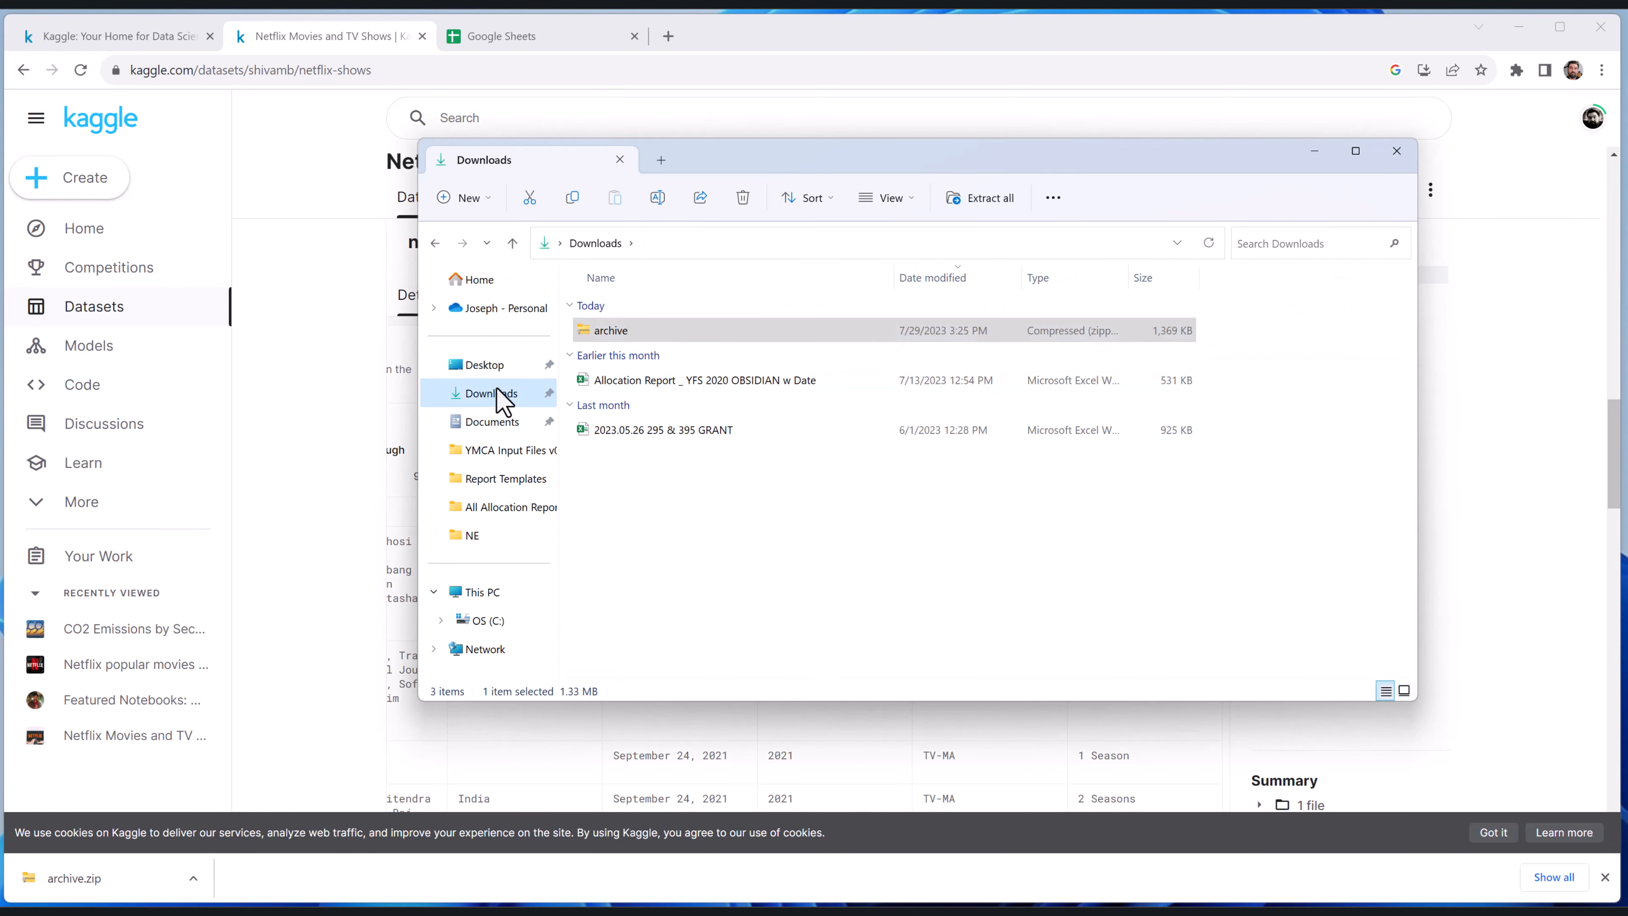
# Extract the zipped archive into an archive folder within Downloads and close the File Explorer windows
pyautogui.rightClick(620, 331)
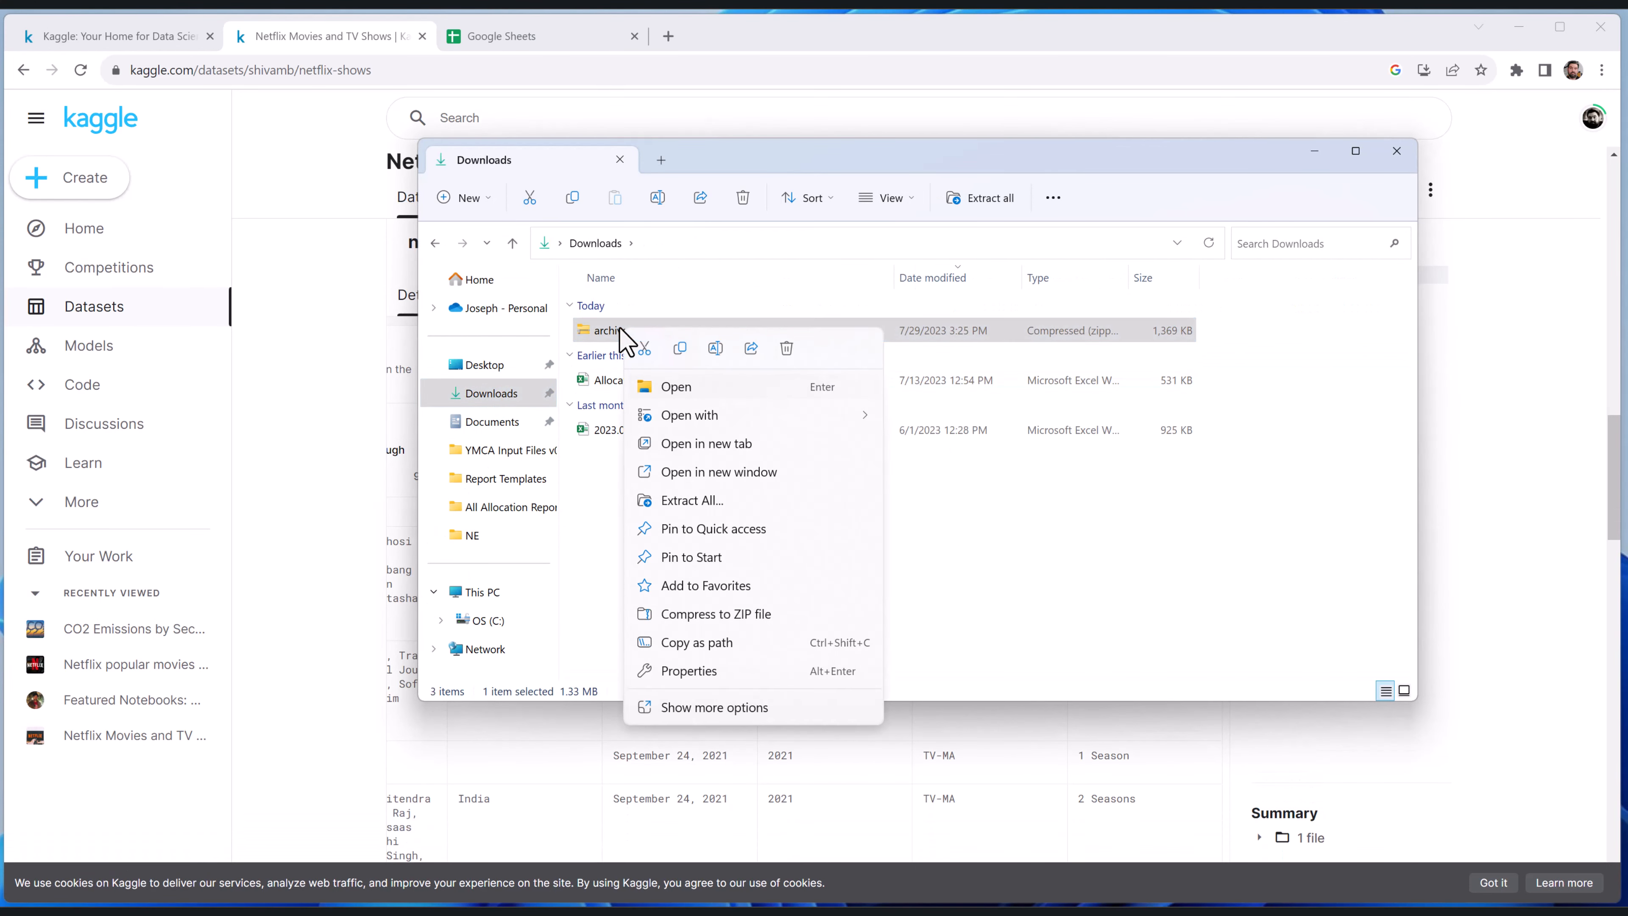
pyautogui.click(718, 502)
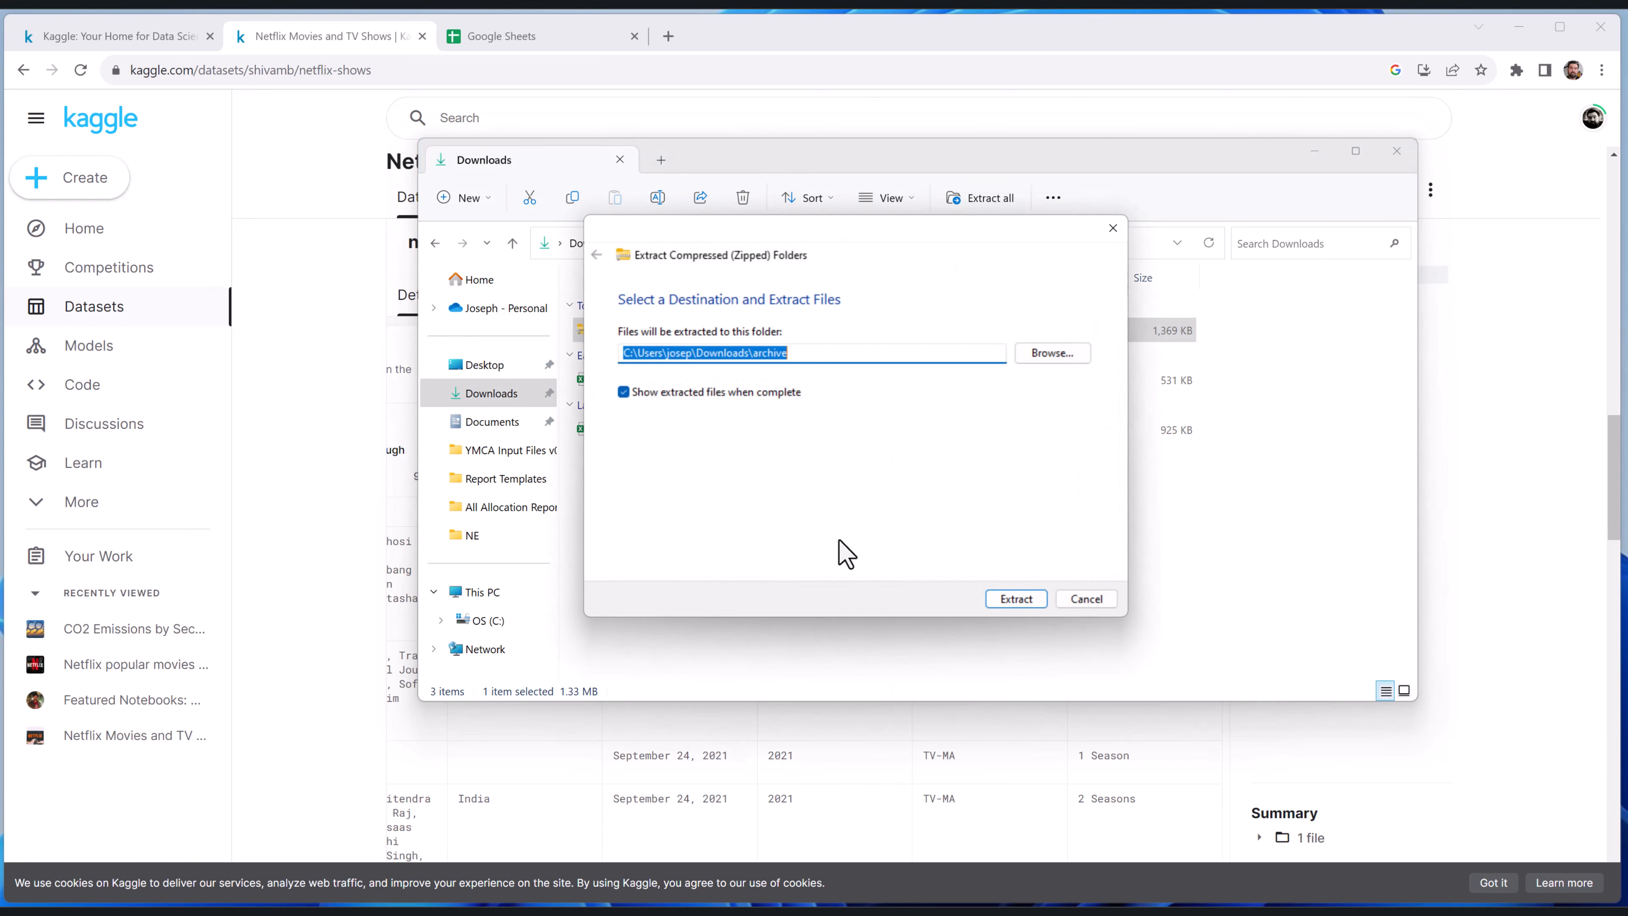
pyautogui.click(1016, 601)
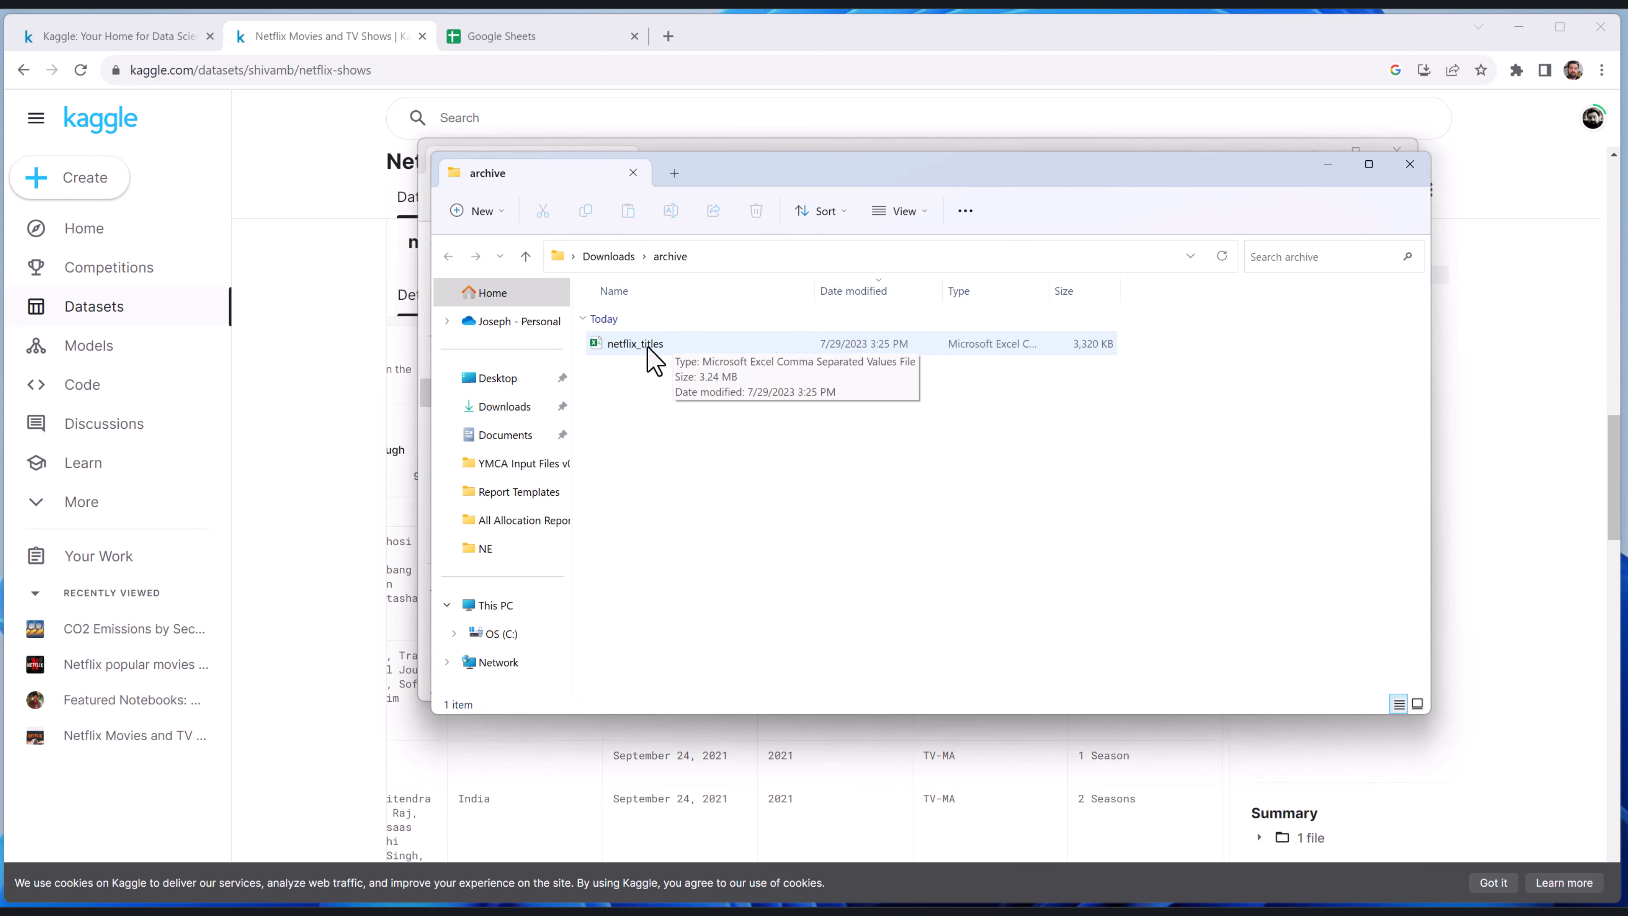
pyautogui.click(1406, 168)
pyautogui.click(1401, 160)
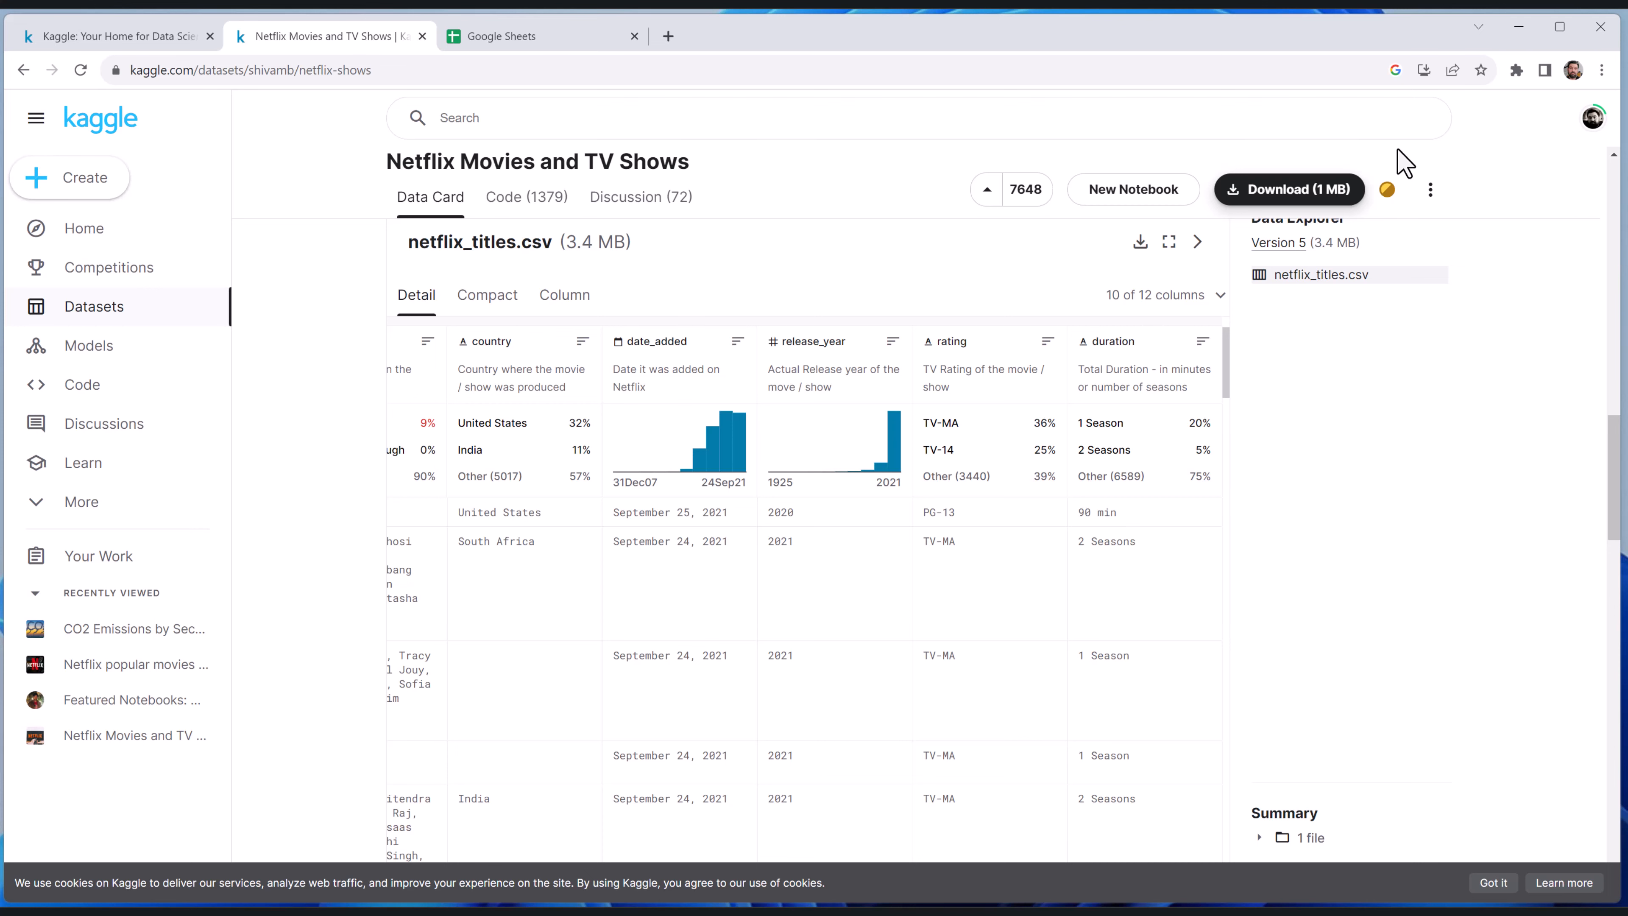
# Switch to Google Sheets, create a blank spreadsheet, and upload netflix_titles from the extracted archive folder for import
pyautogui.click(531, 40)
pyautogui.click(399, 268)
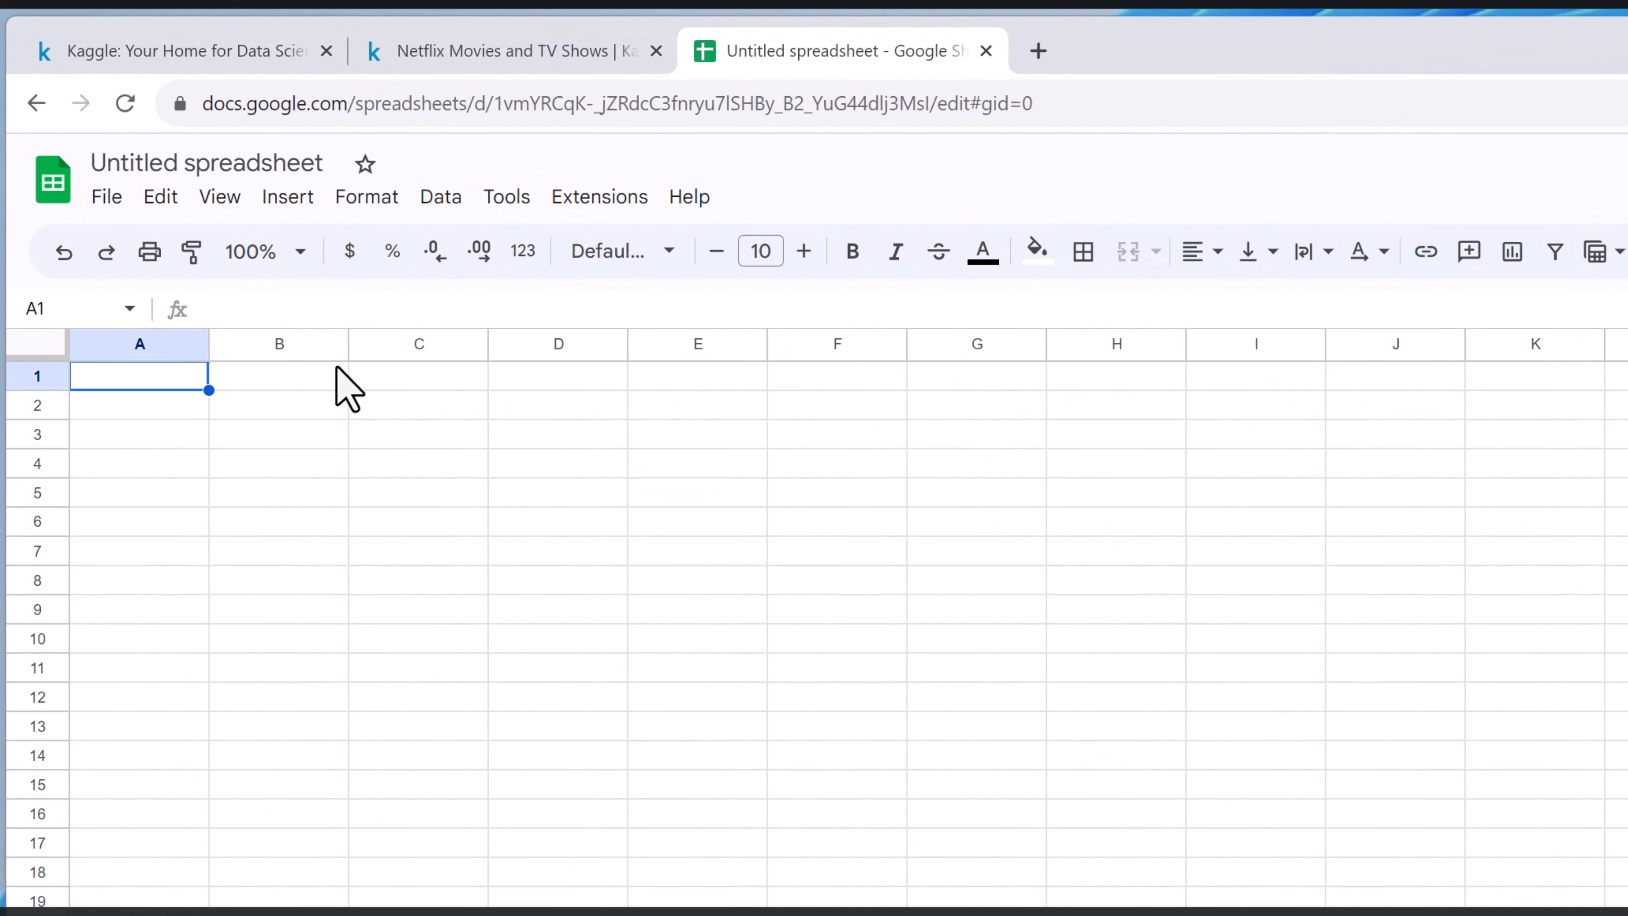
pyautogui.click(108, 199)
pyautogui.click(245, 332)
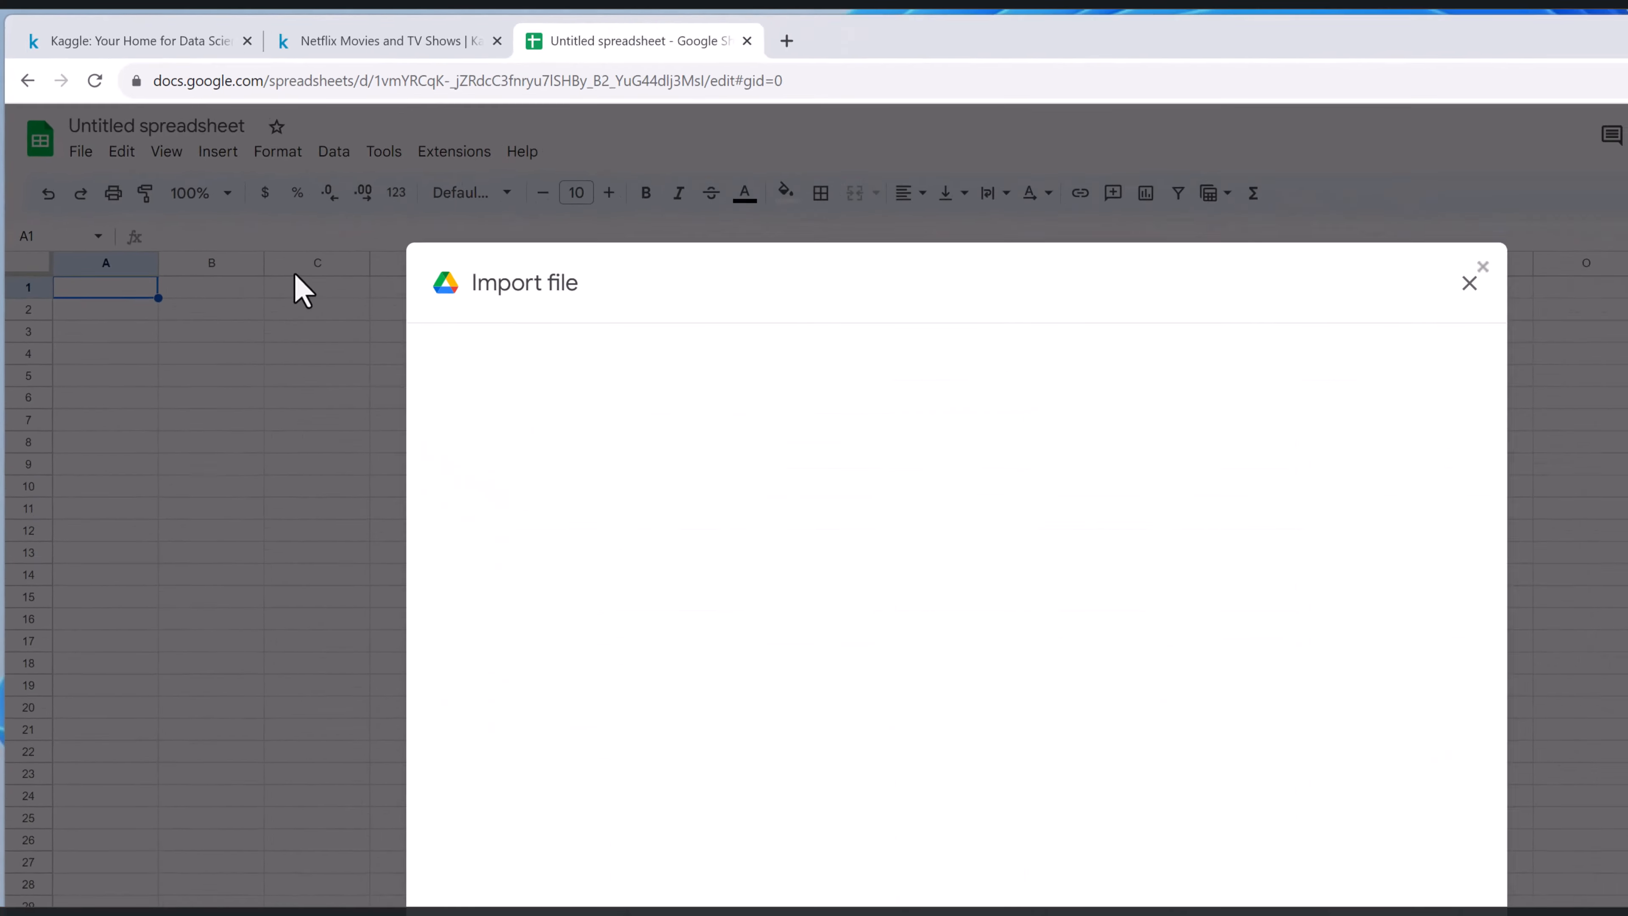
pyautogui.click(660, 301)
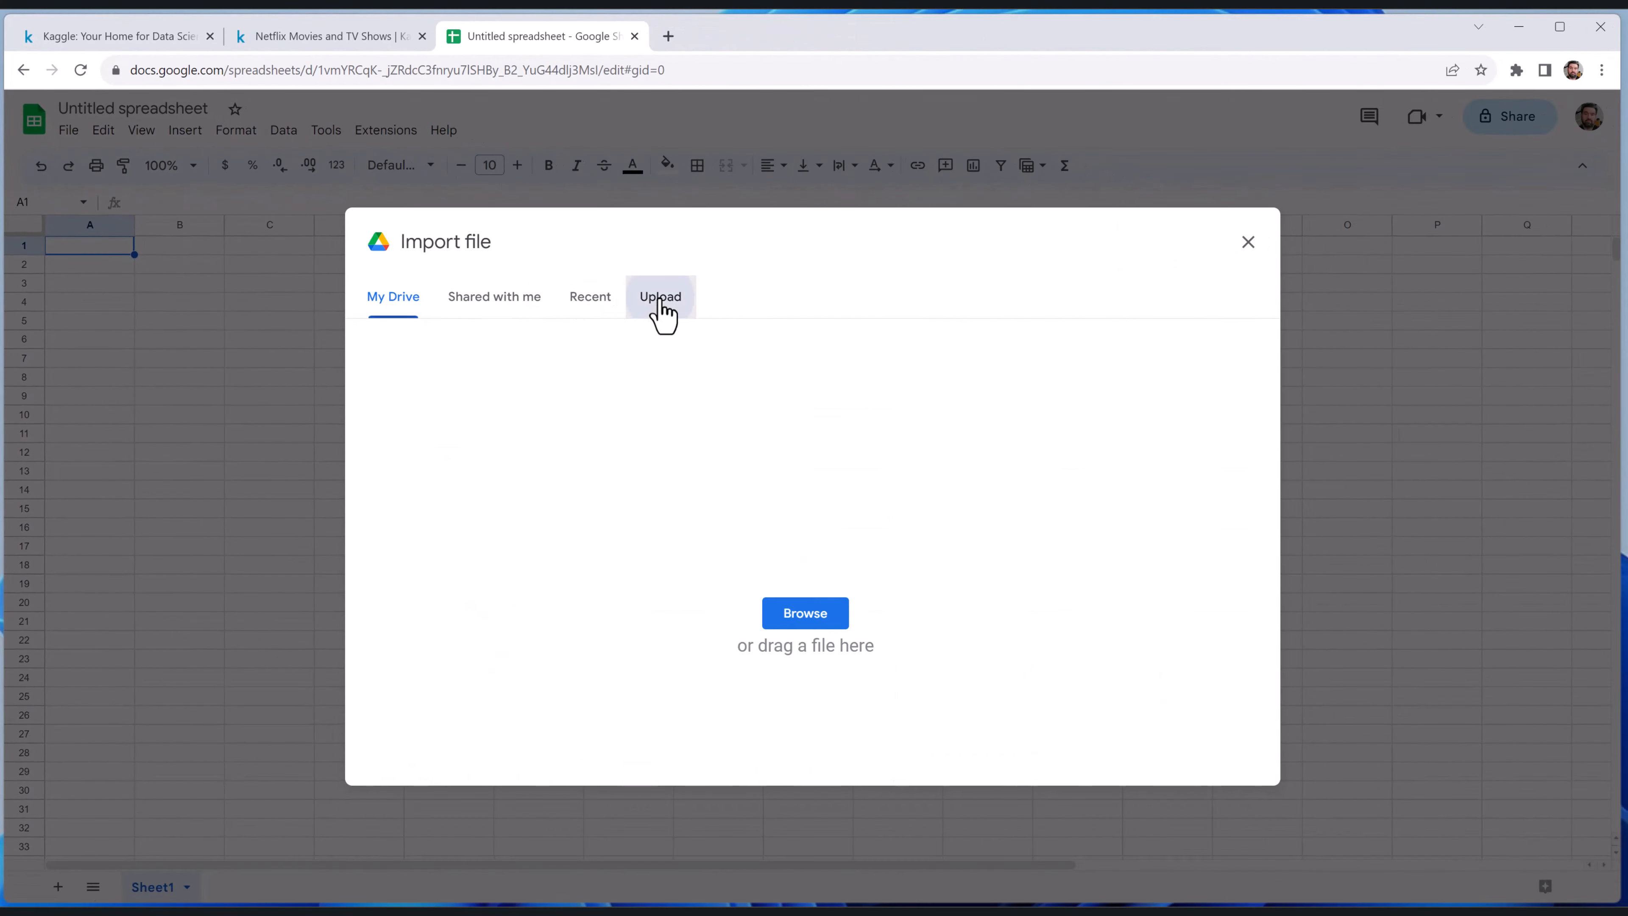
pyautogui.click(802, 616)
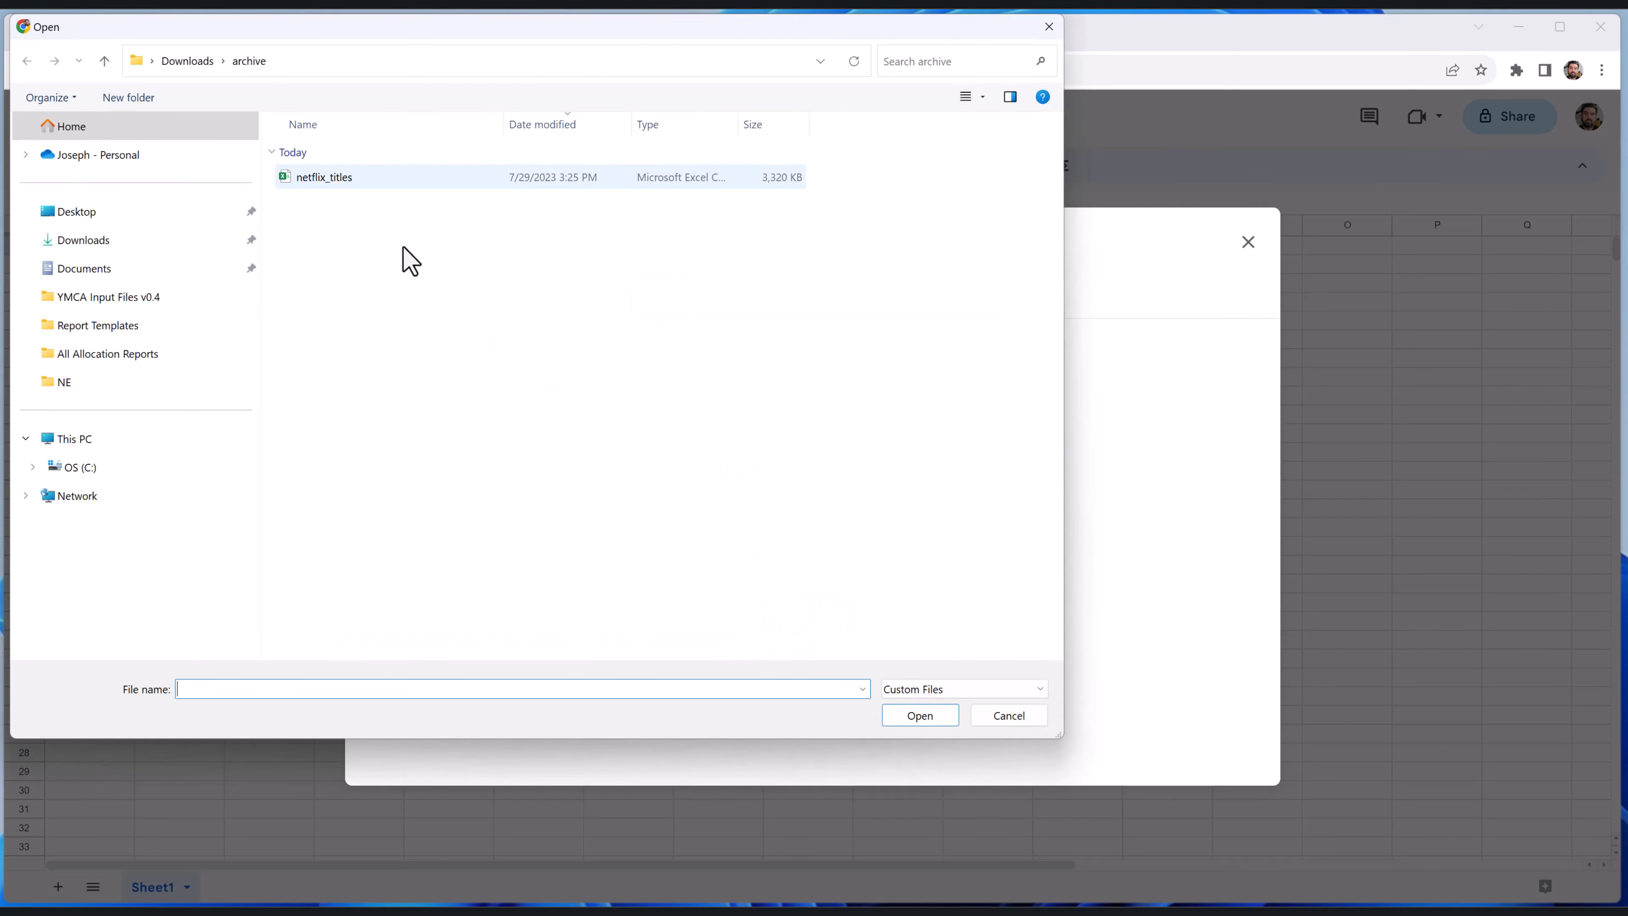
pyautogui.click(327, 179)
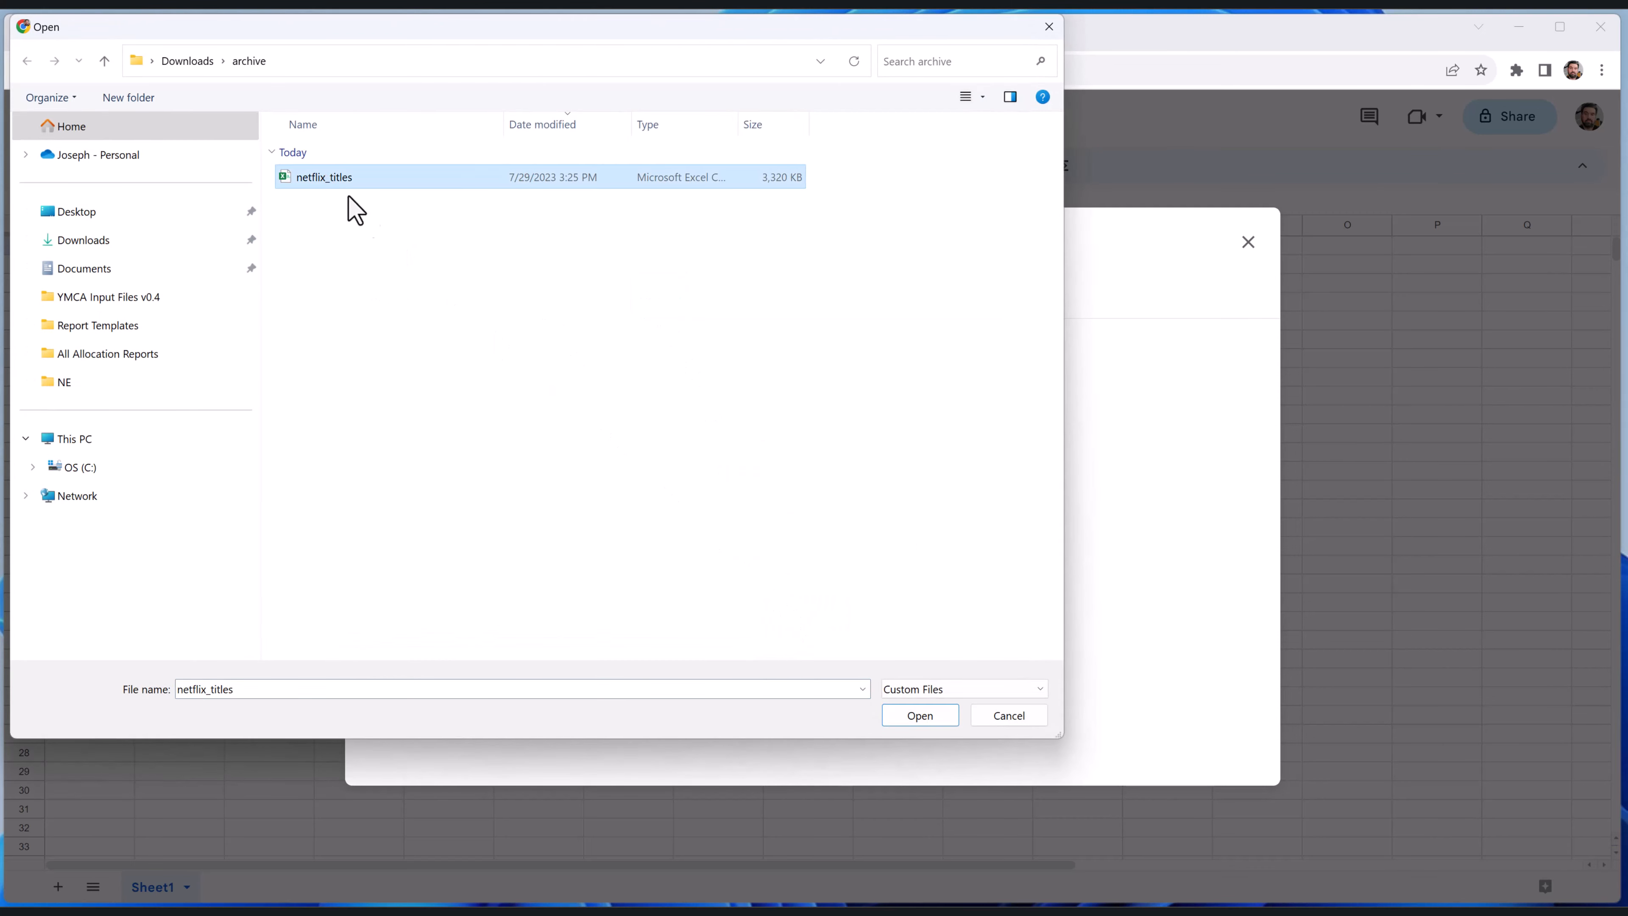
pyautogui.click(921, 717)
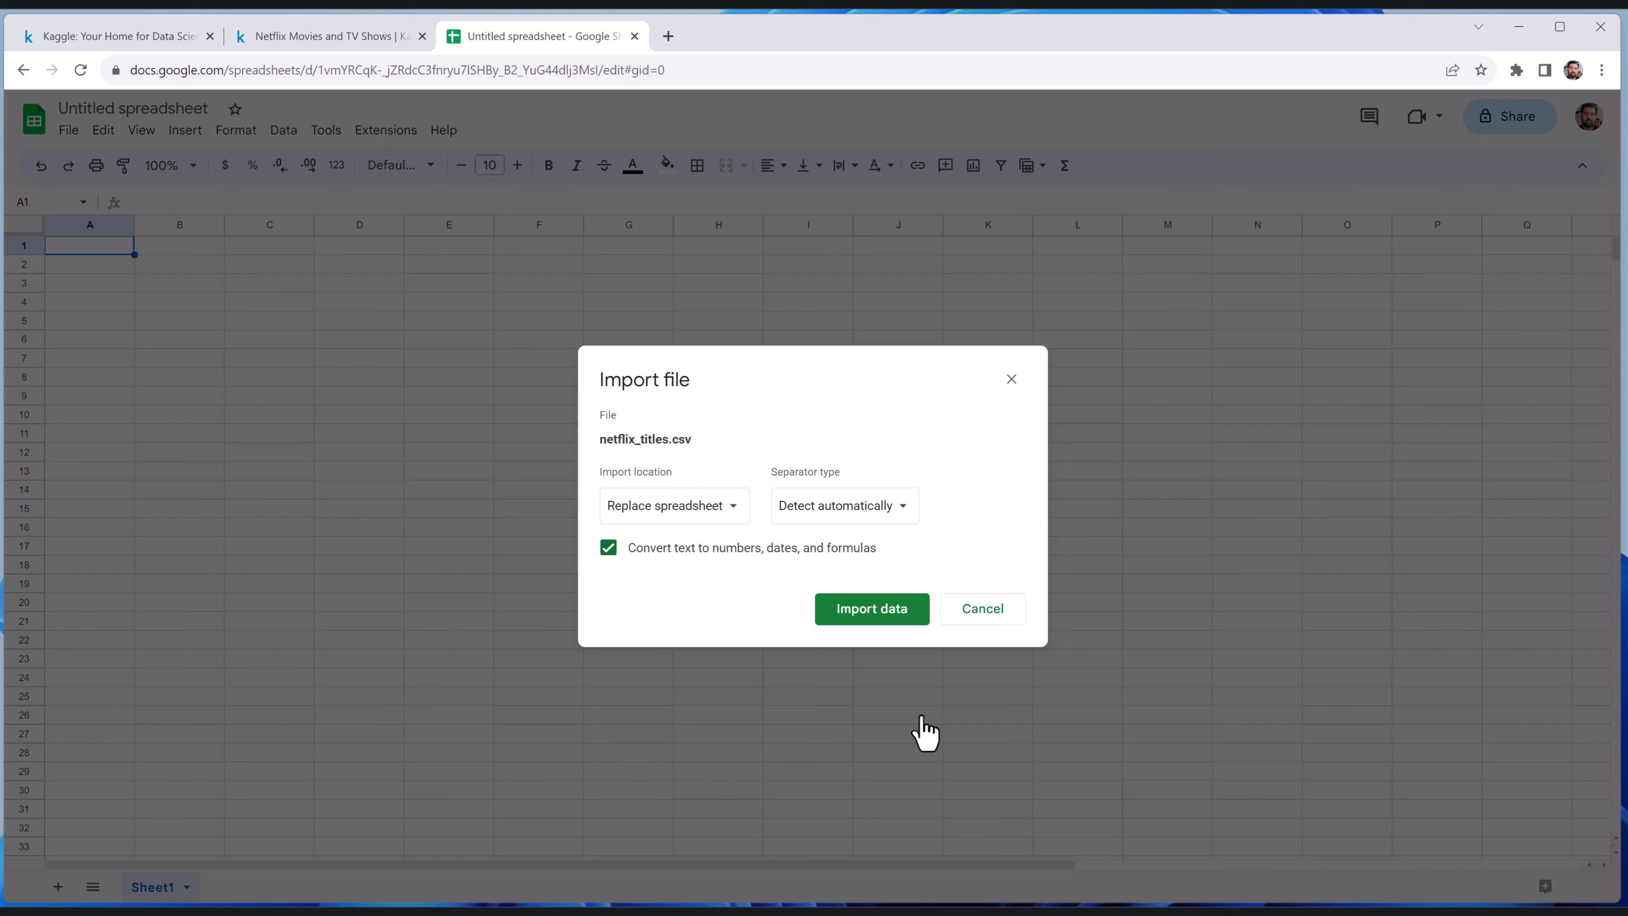
# Import netflix_titles.csv as new sheet(s) with the separator type set to detect automatically
pyautogui.click(698, 513)
pyautogui.click(708, 478)
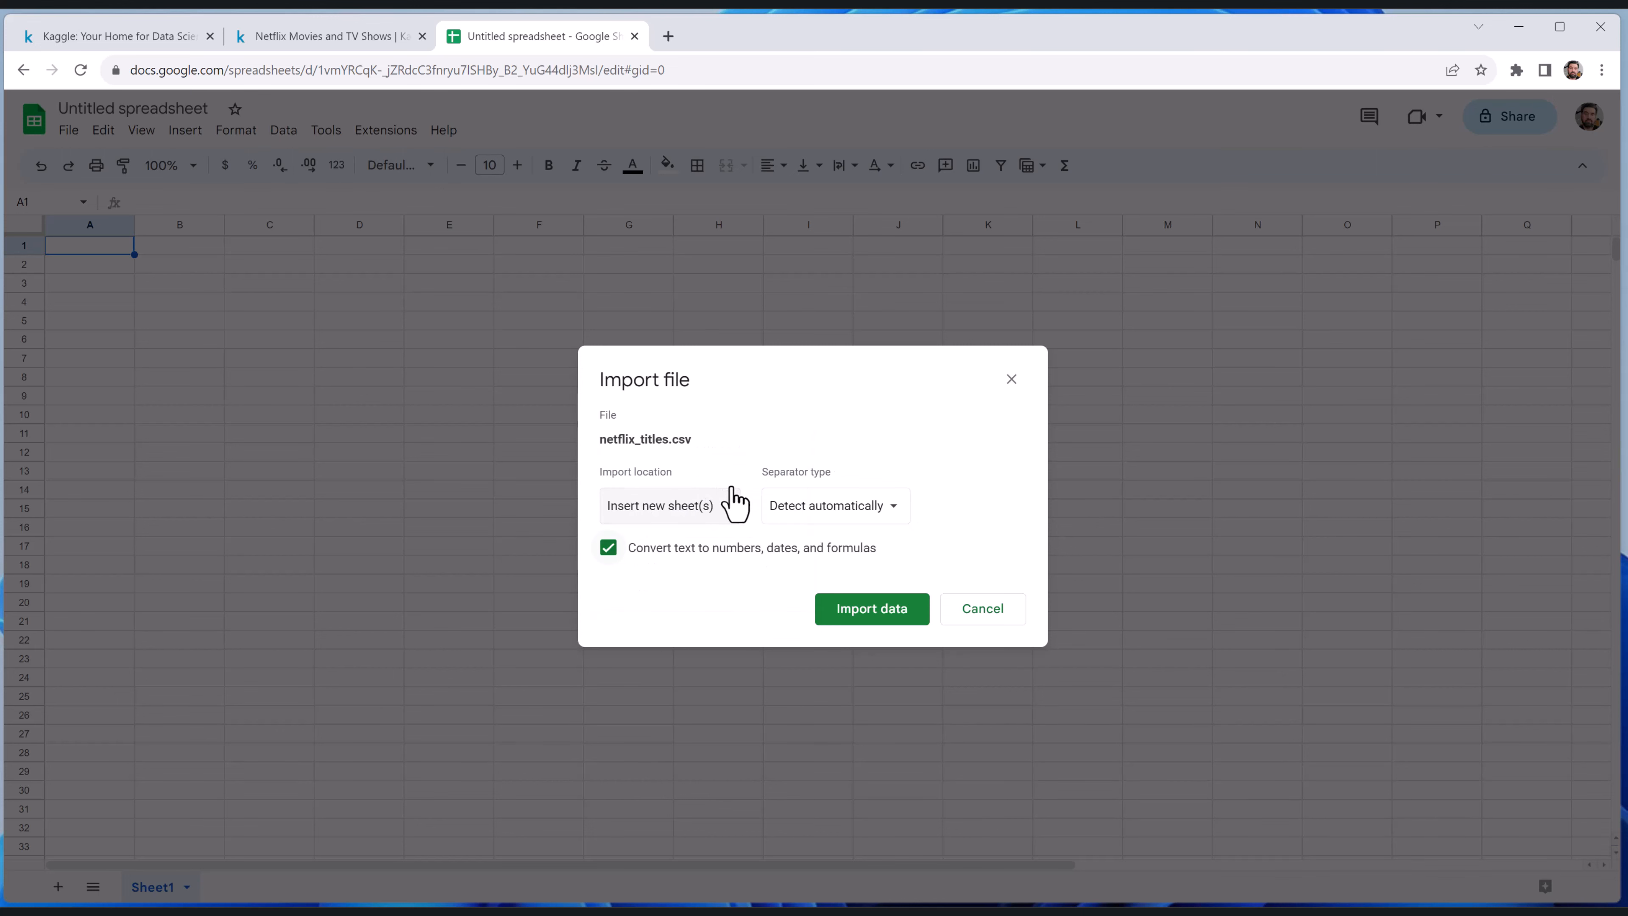
pyautogui.click(832, 507)
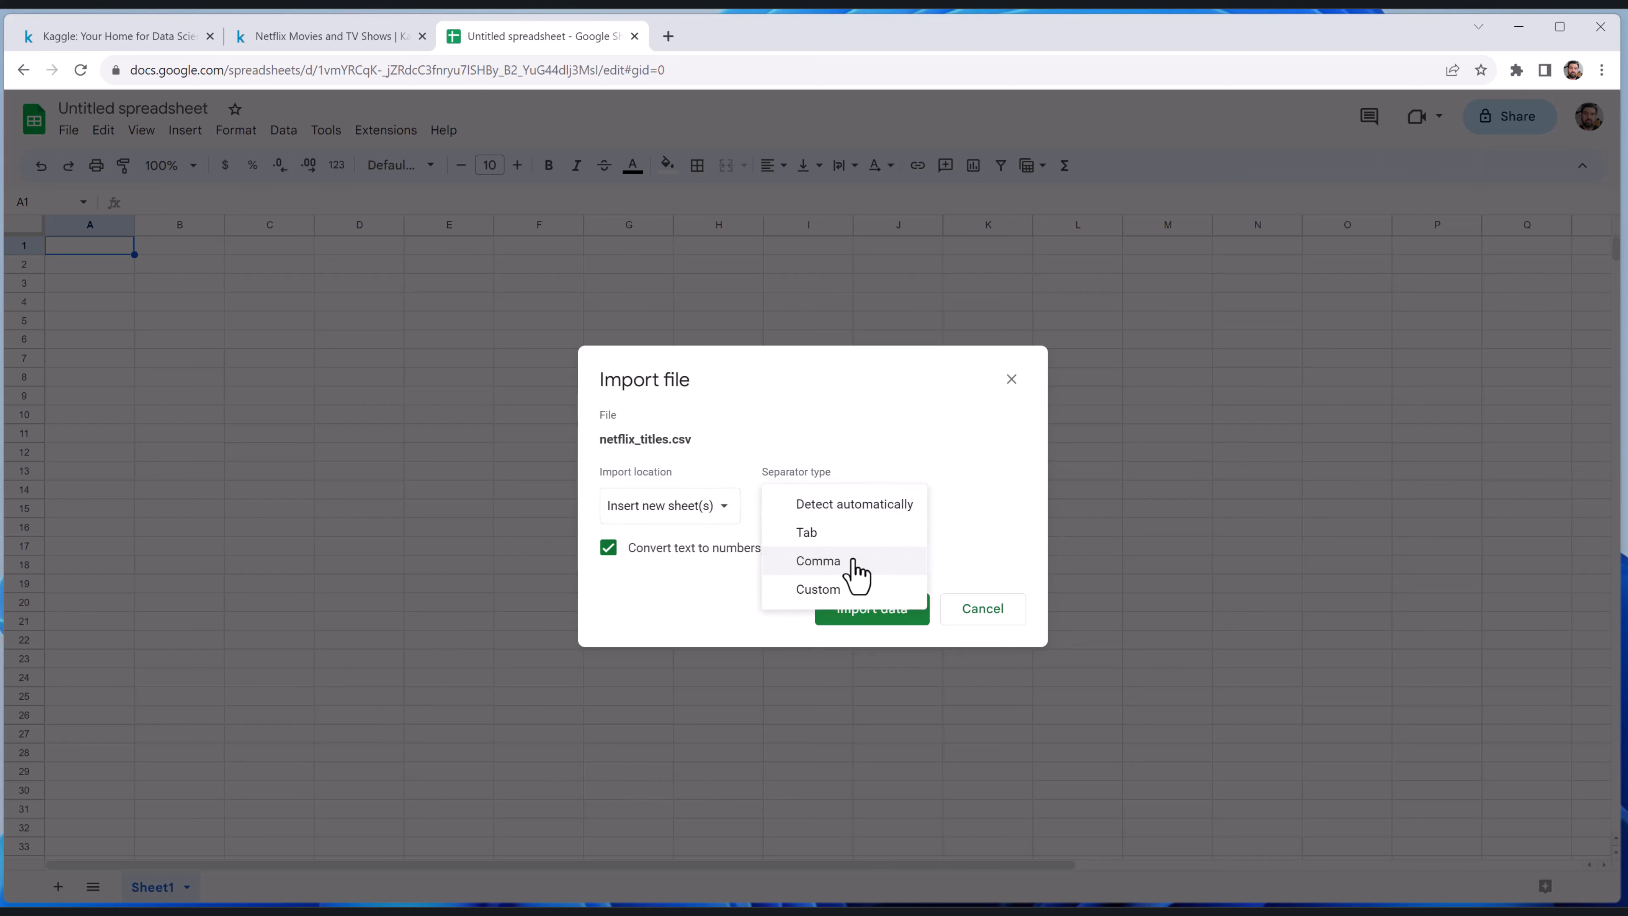
pyautogui.click(859, 505)
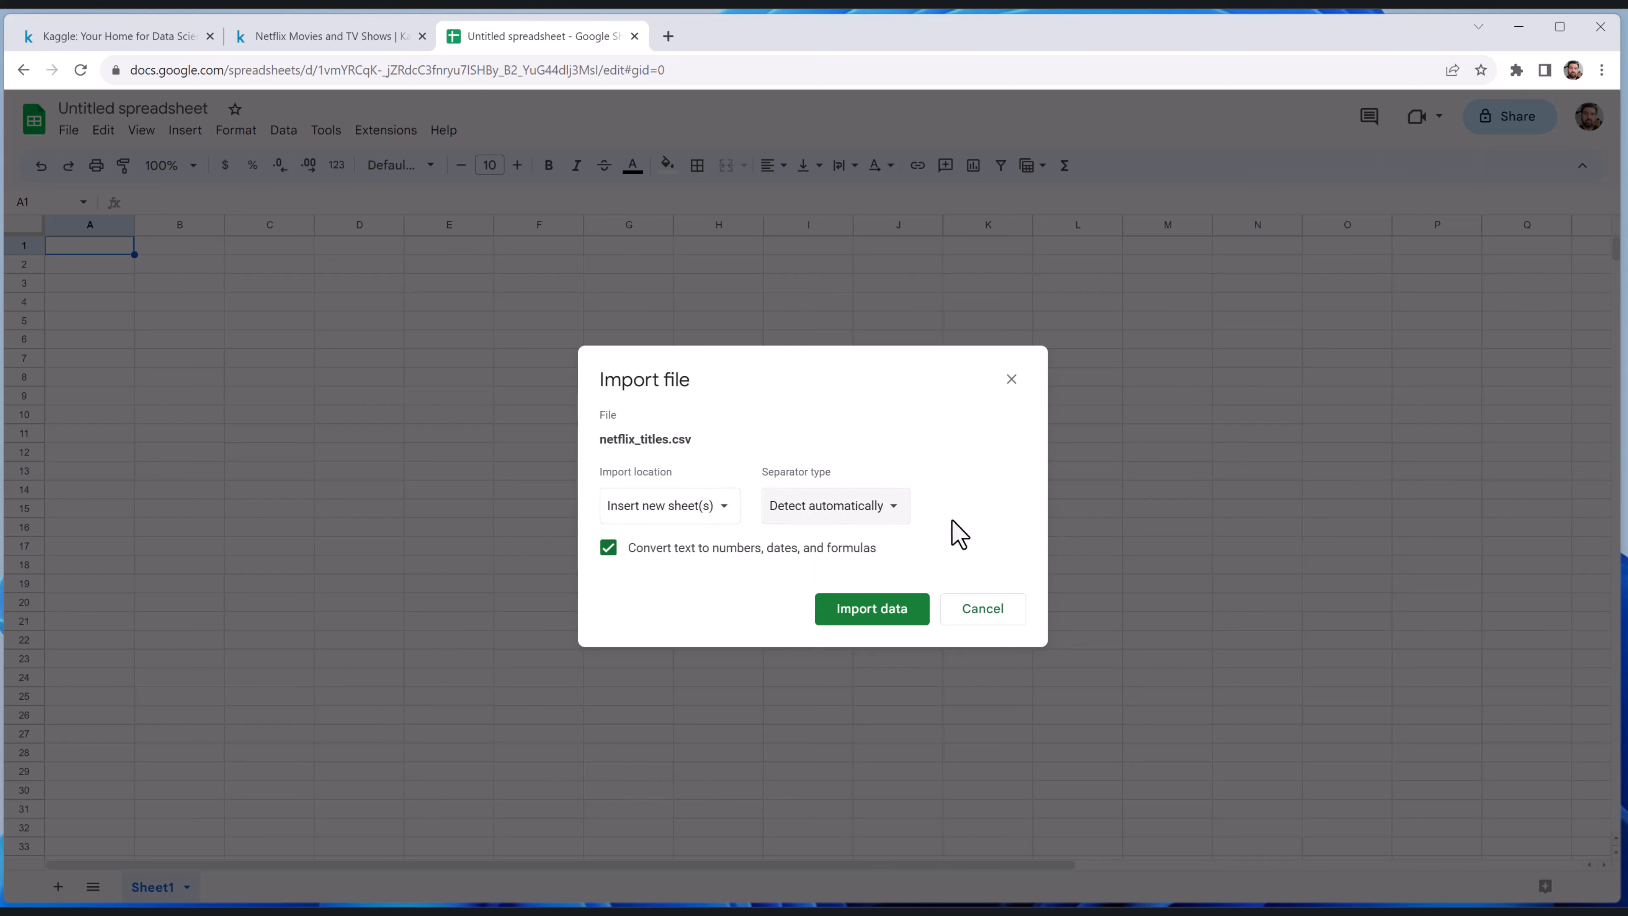
pyautogui.click(897, 605)
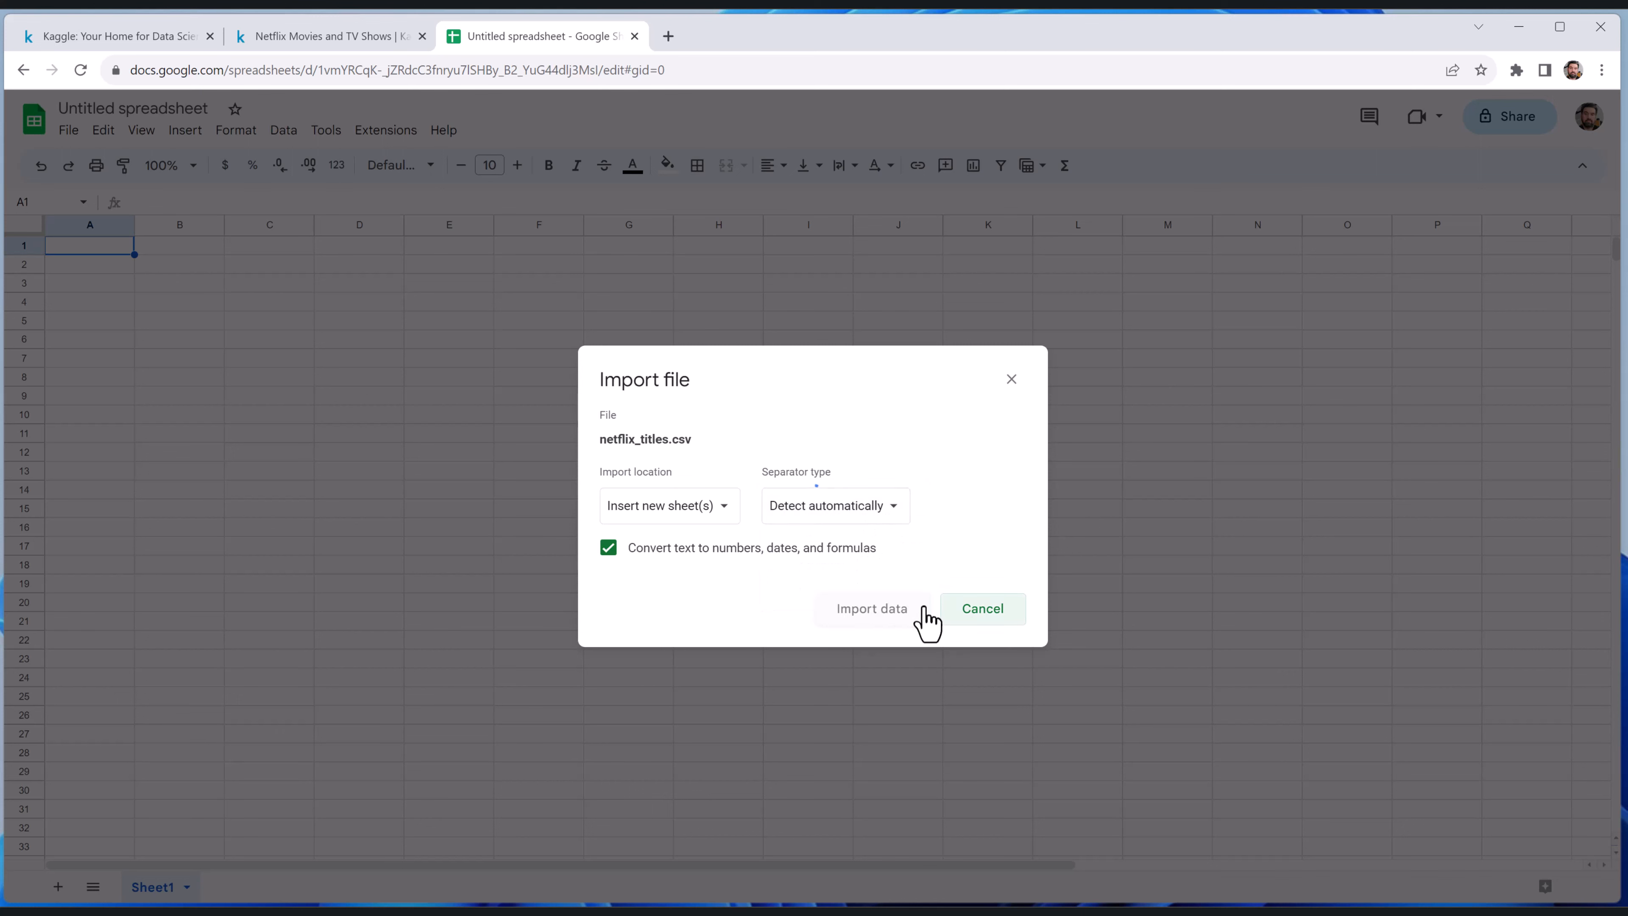
pyautogui.click(1009, 615)
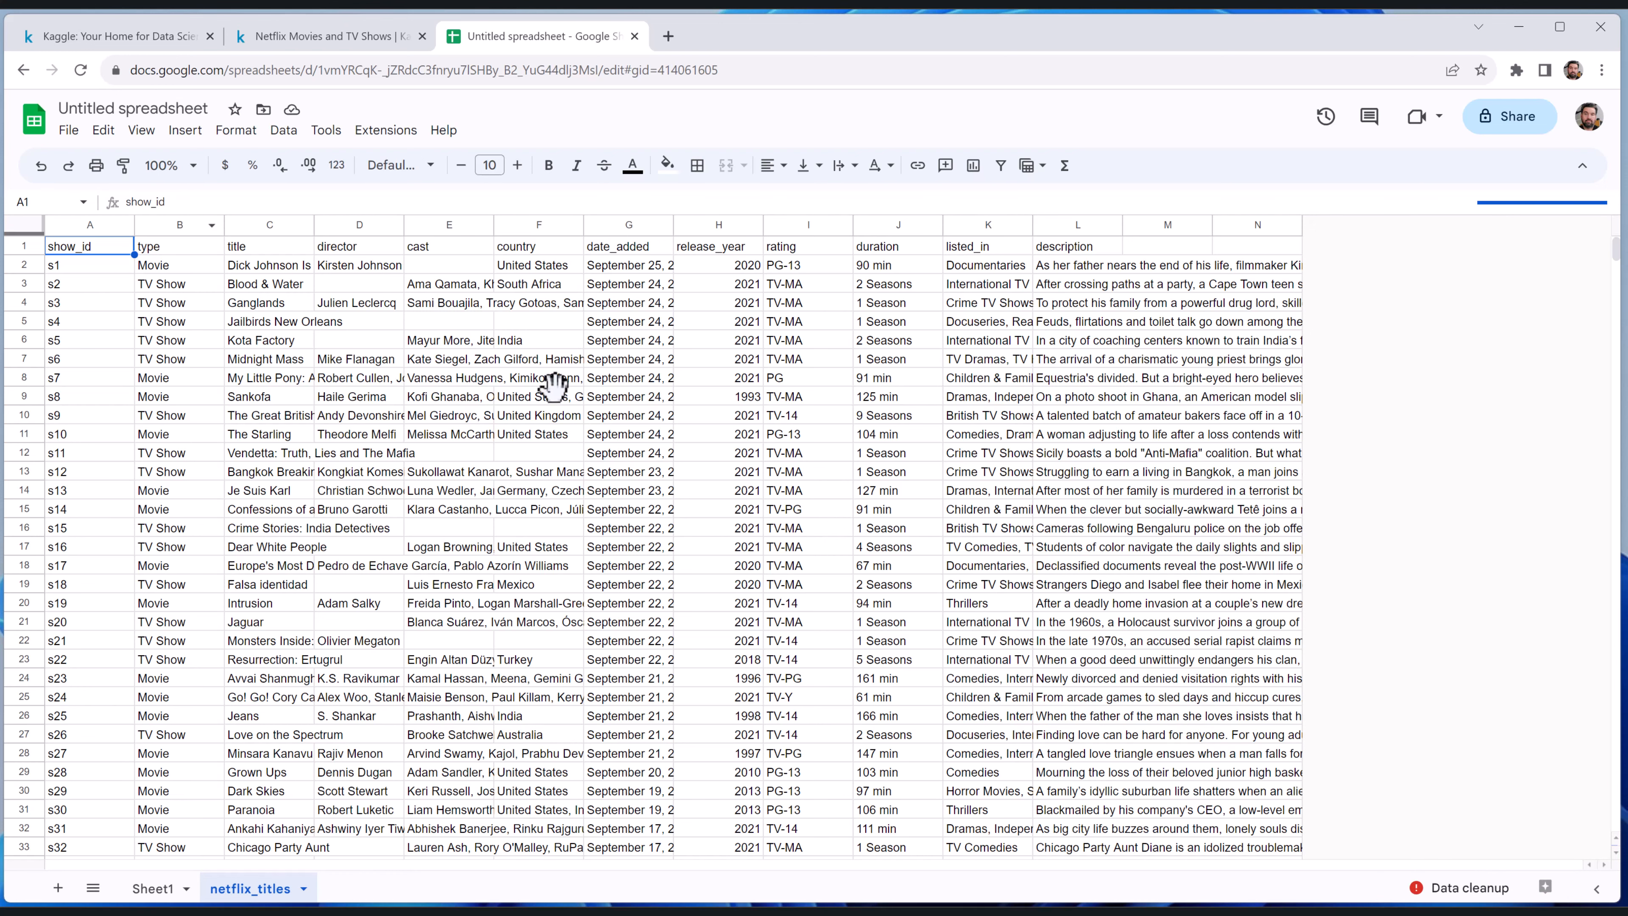
# Widen the type, cast and director columns of the netflix_titles sheet
pyautogui.moveTo(224, 228); pyautogui.dragTo(324, 228)
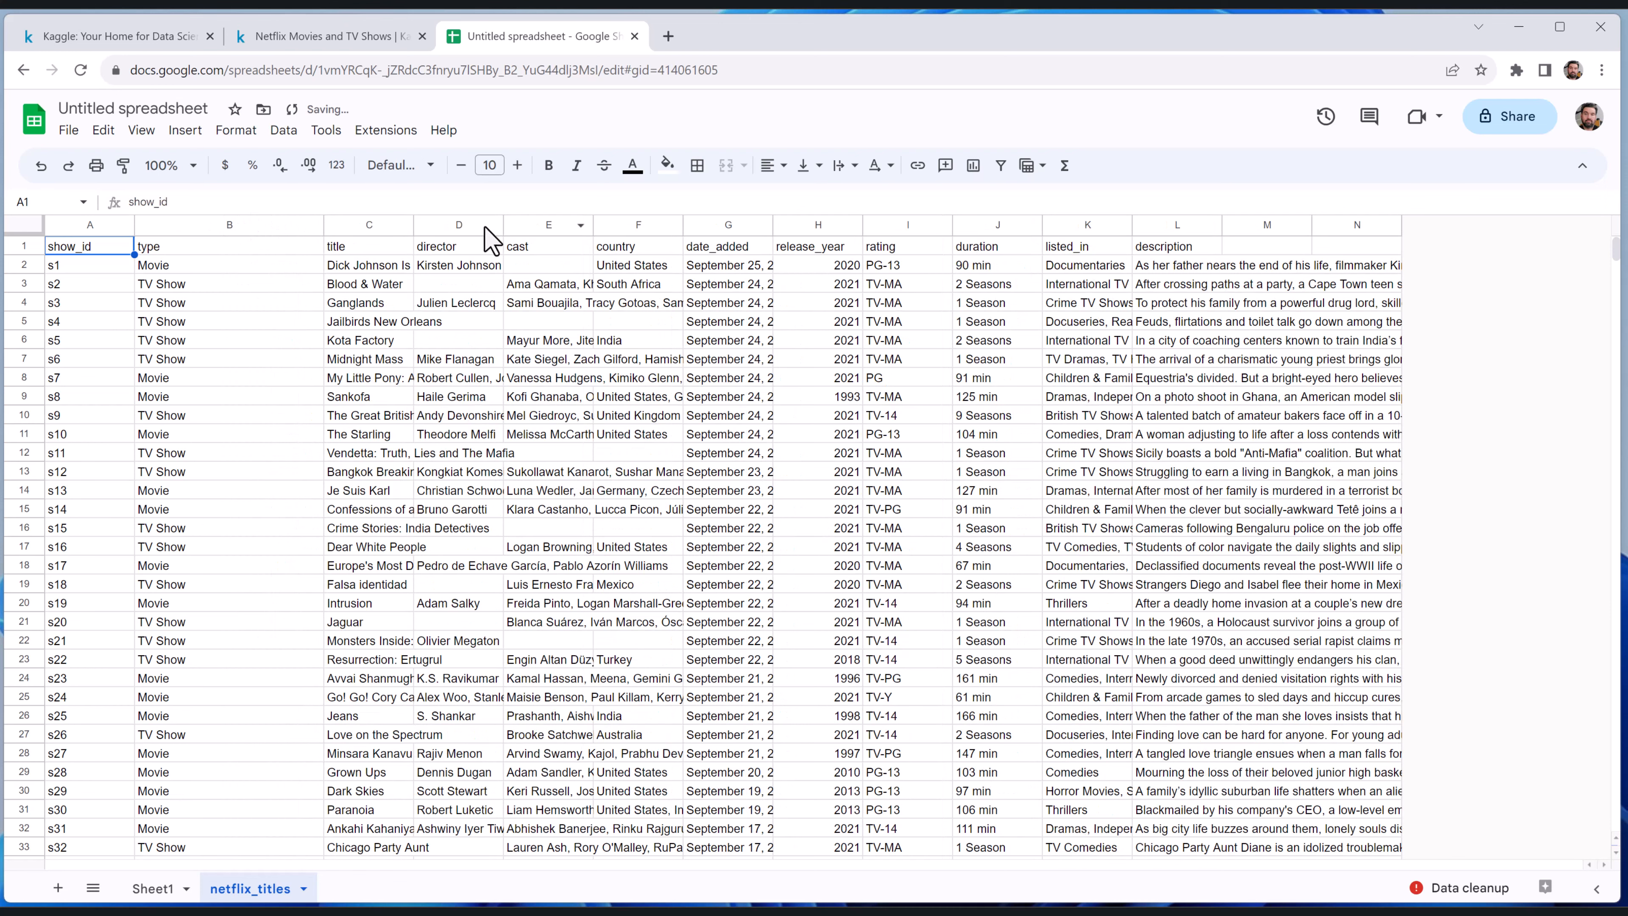
pyautogui.moveTo(594, 221); pyautogui.dragTo(704, 225)
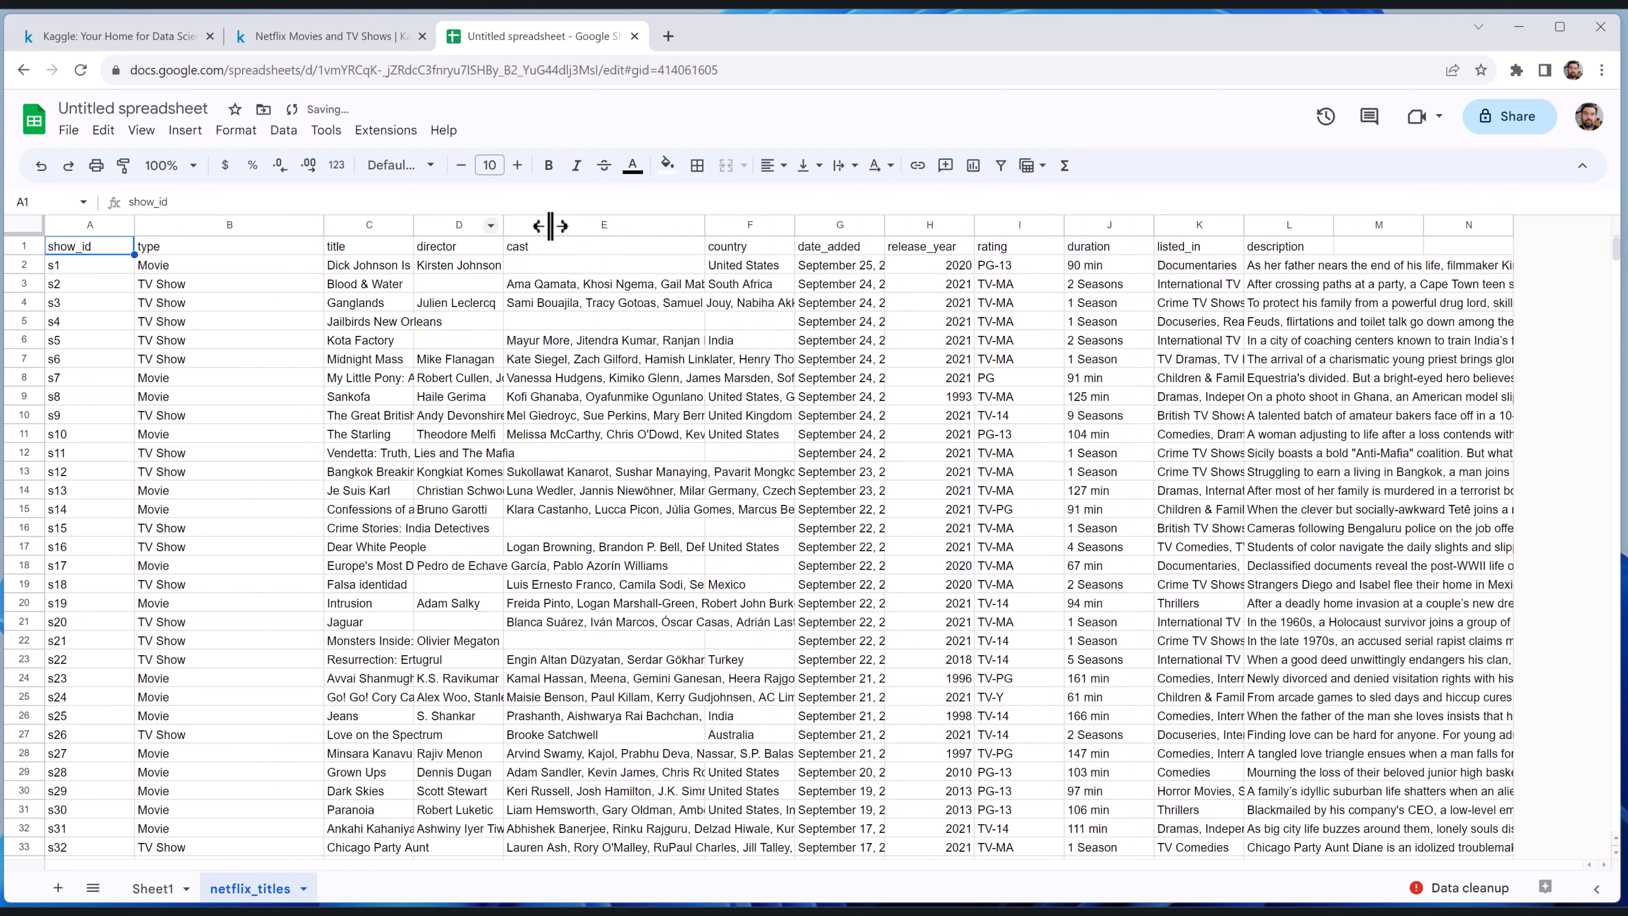
pyautogui.moveTo(505, 226); pyautogui.dragTo(599, 224)
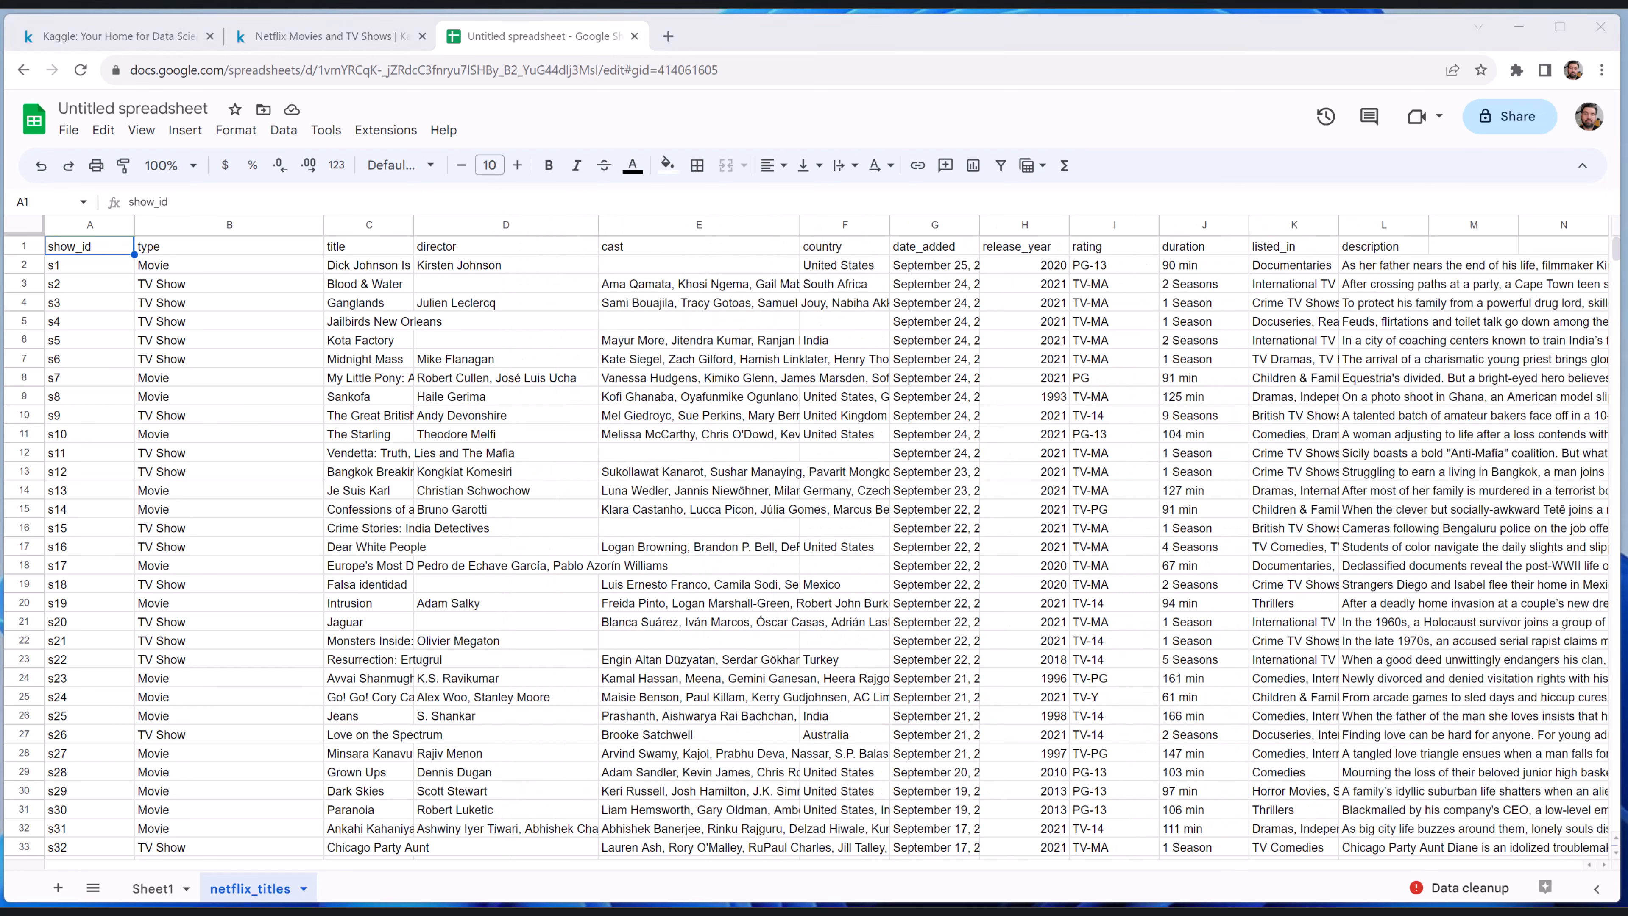
# Switch to File Explorer and open the extracted archive folder in Downloads
pyautogui.press('super+e')
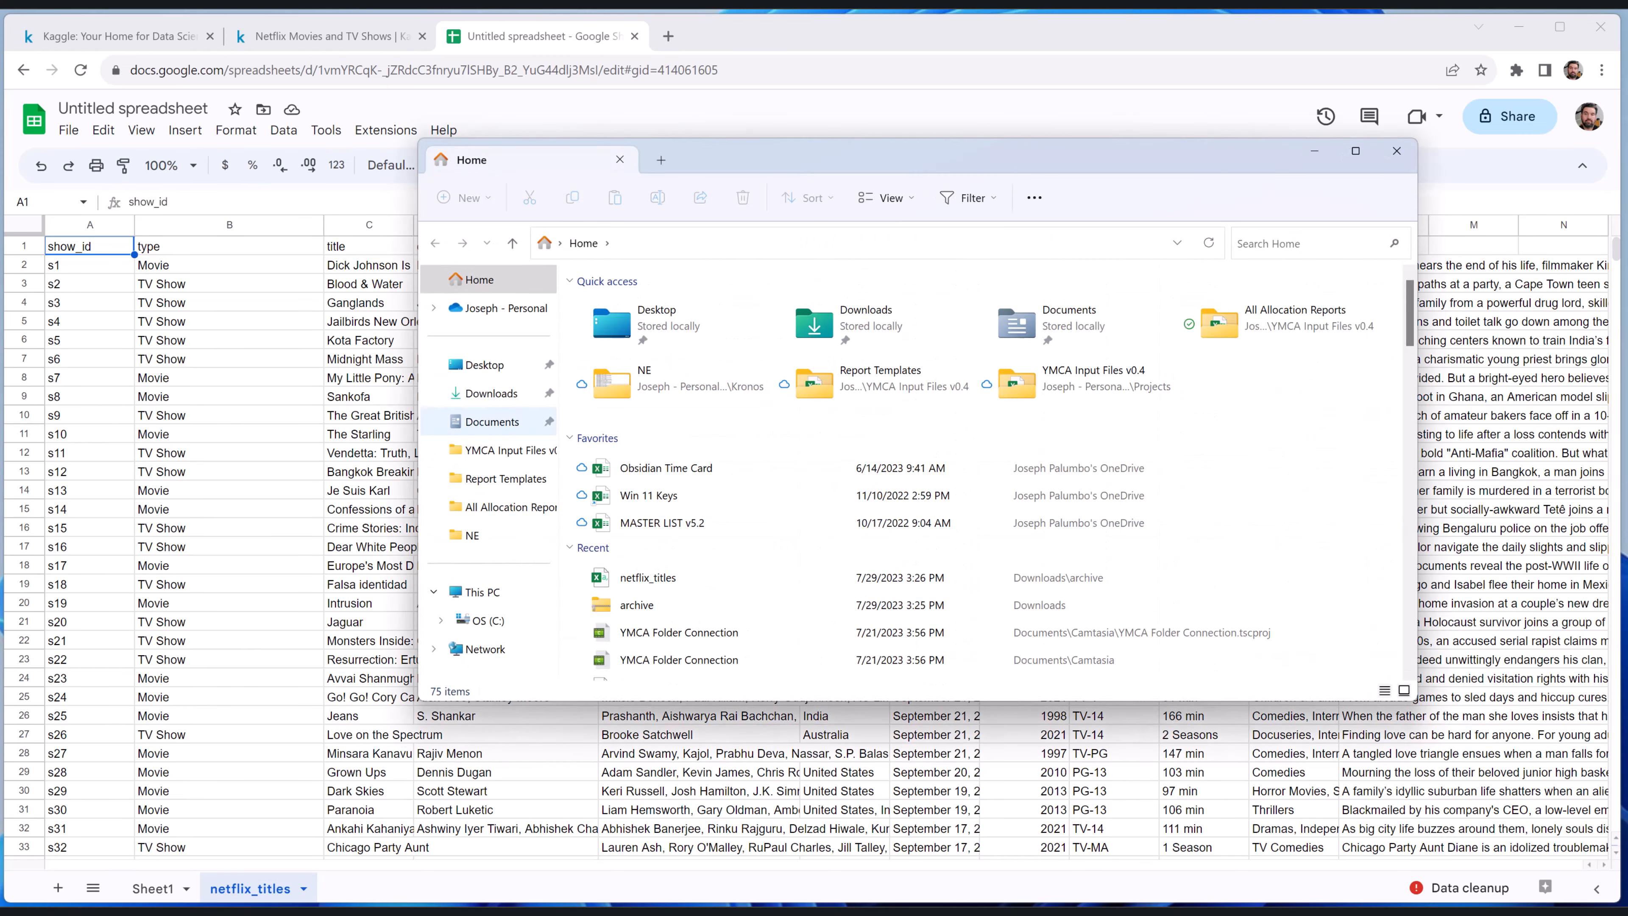
pyautogui.click(492, 393)
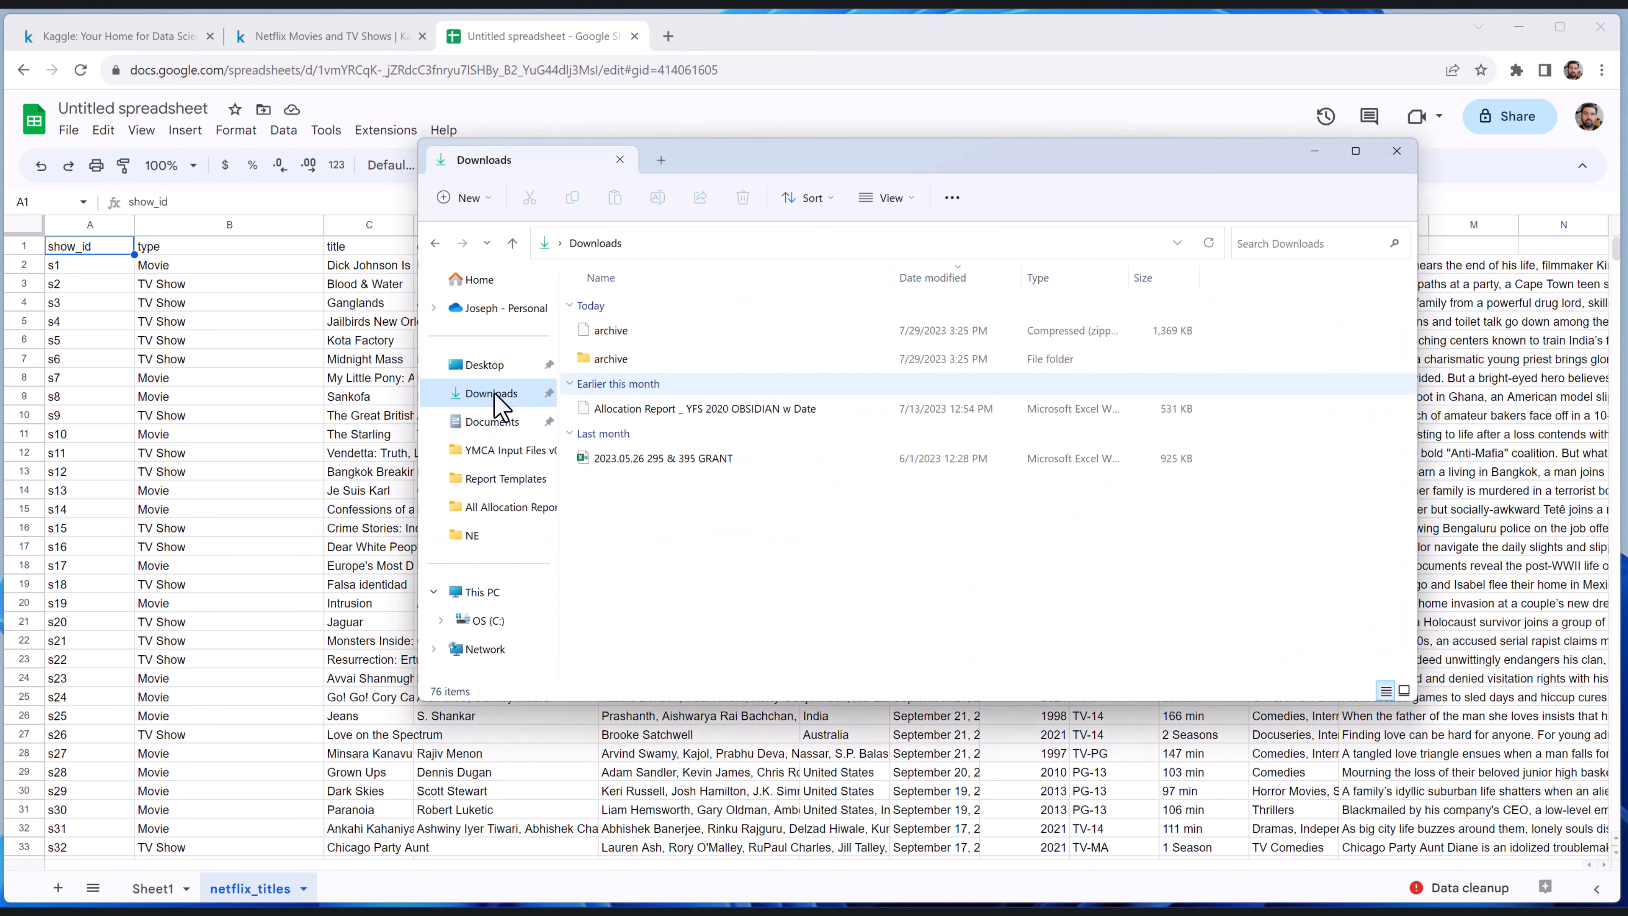
pyautogui.doubleClick(609, 360)
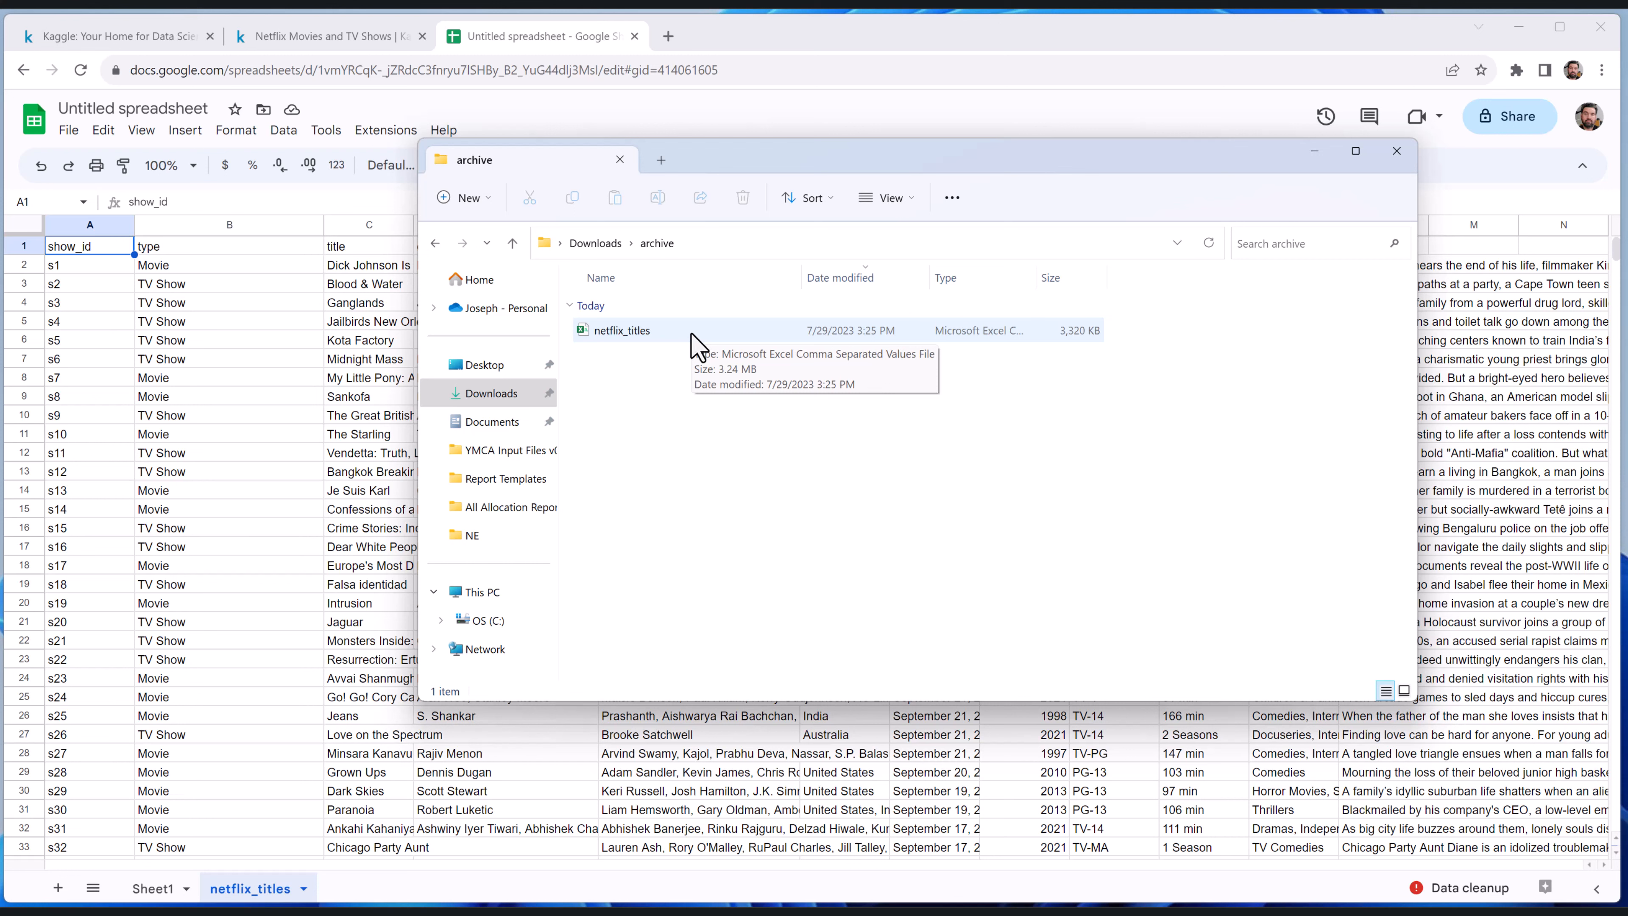
# Switch to Excel and create a blank workbook
pyautogui.press('super')
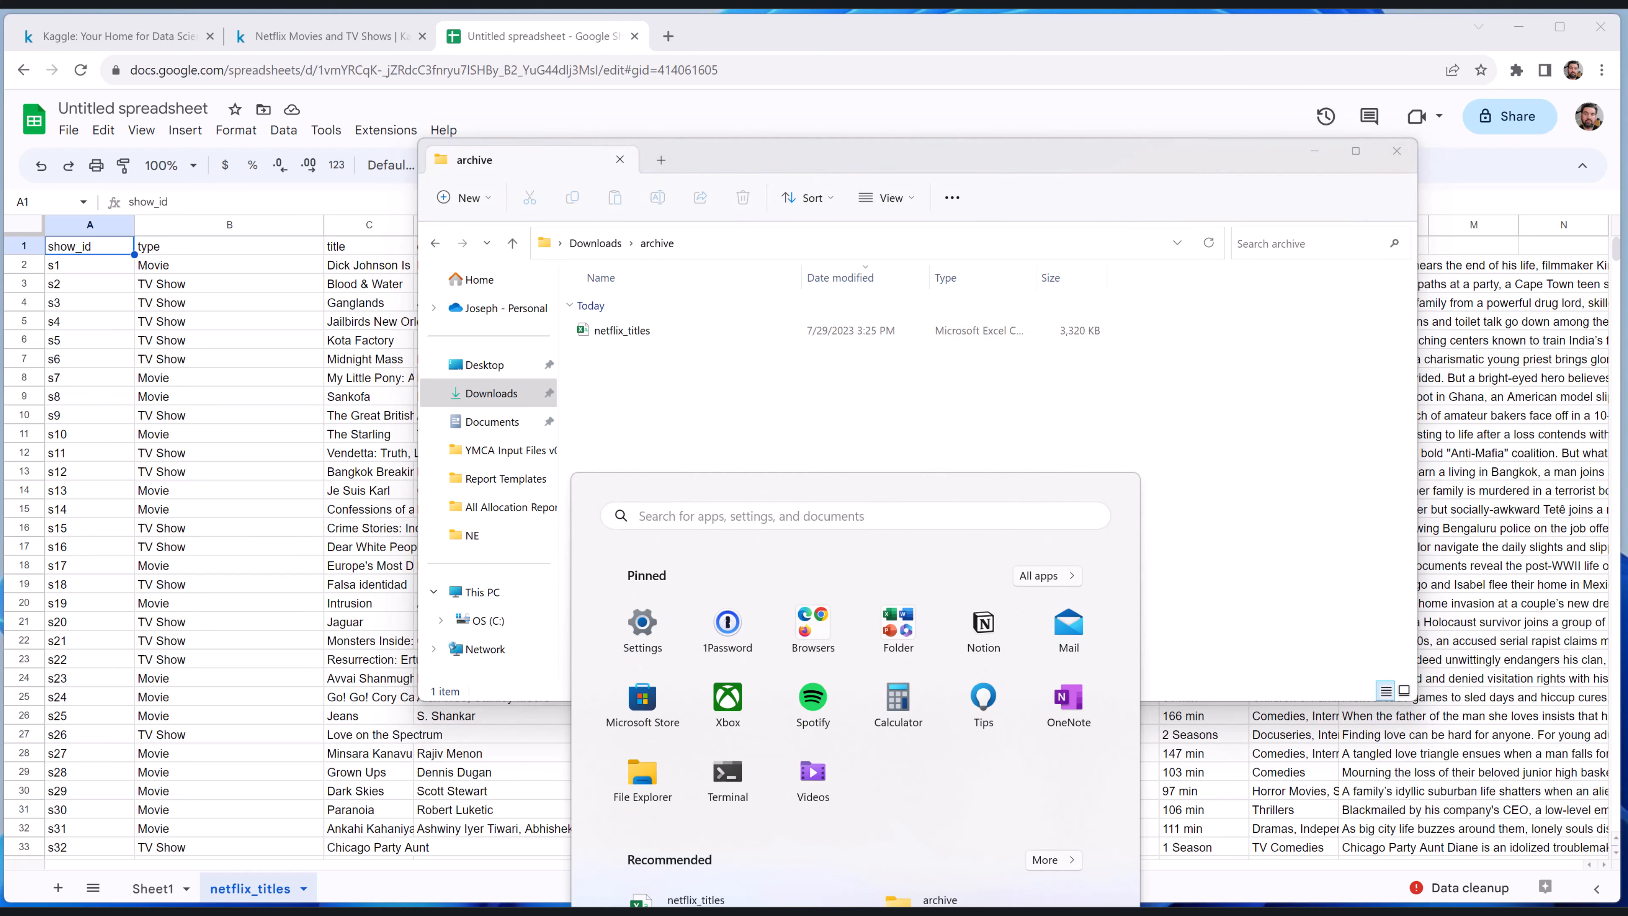
pyautogui.click(896, 623)
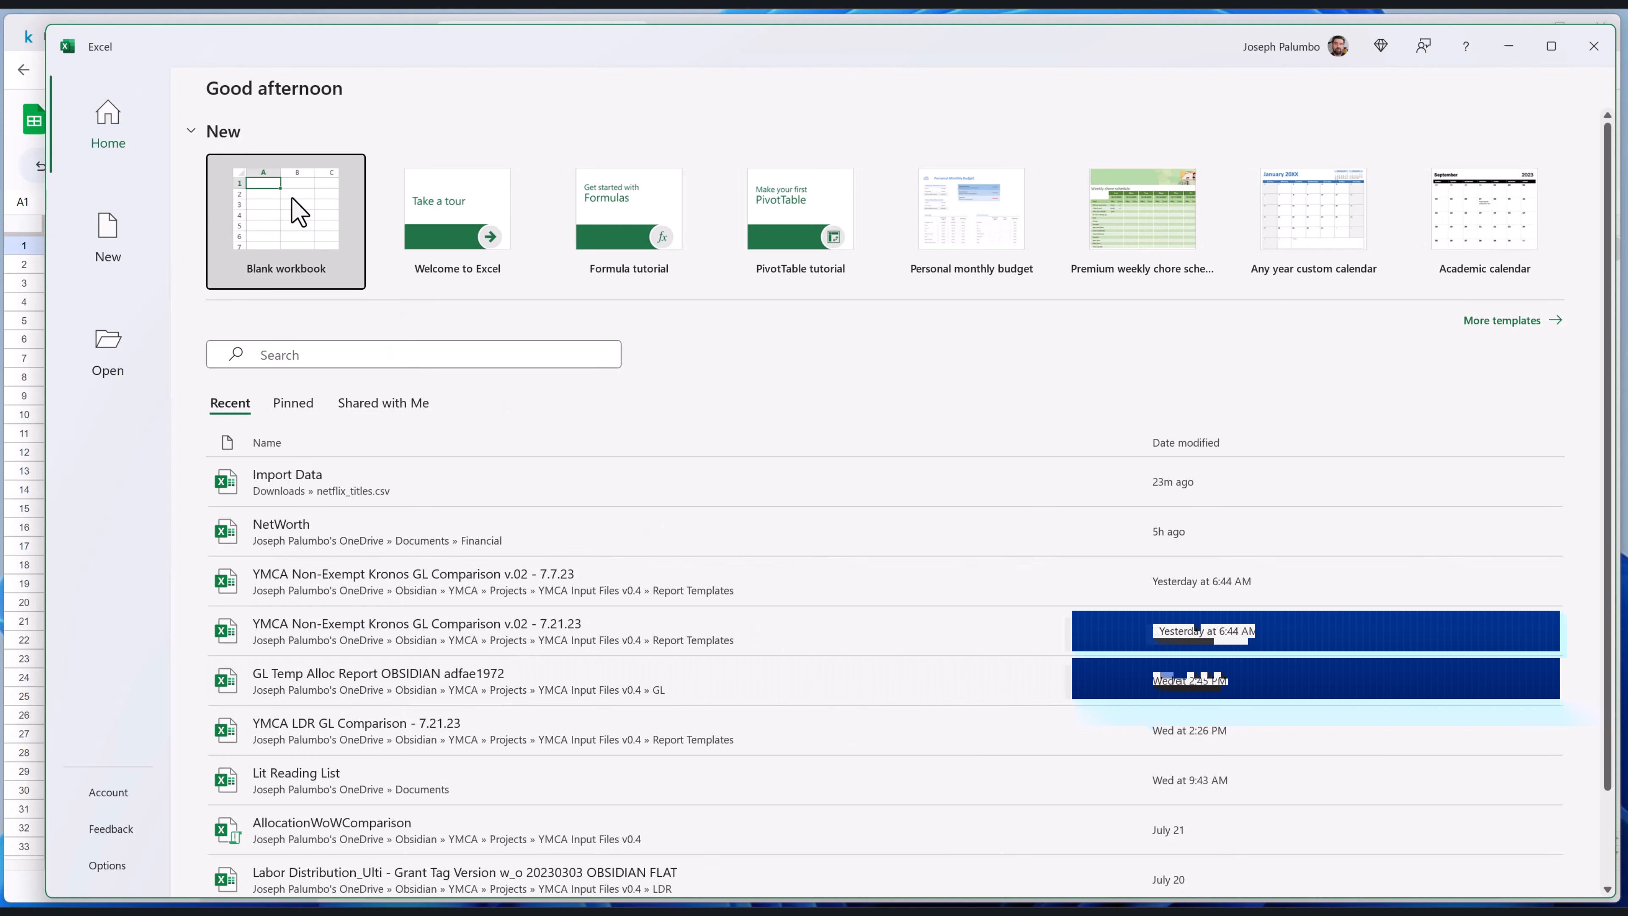
pyautogui.click(298, 211)
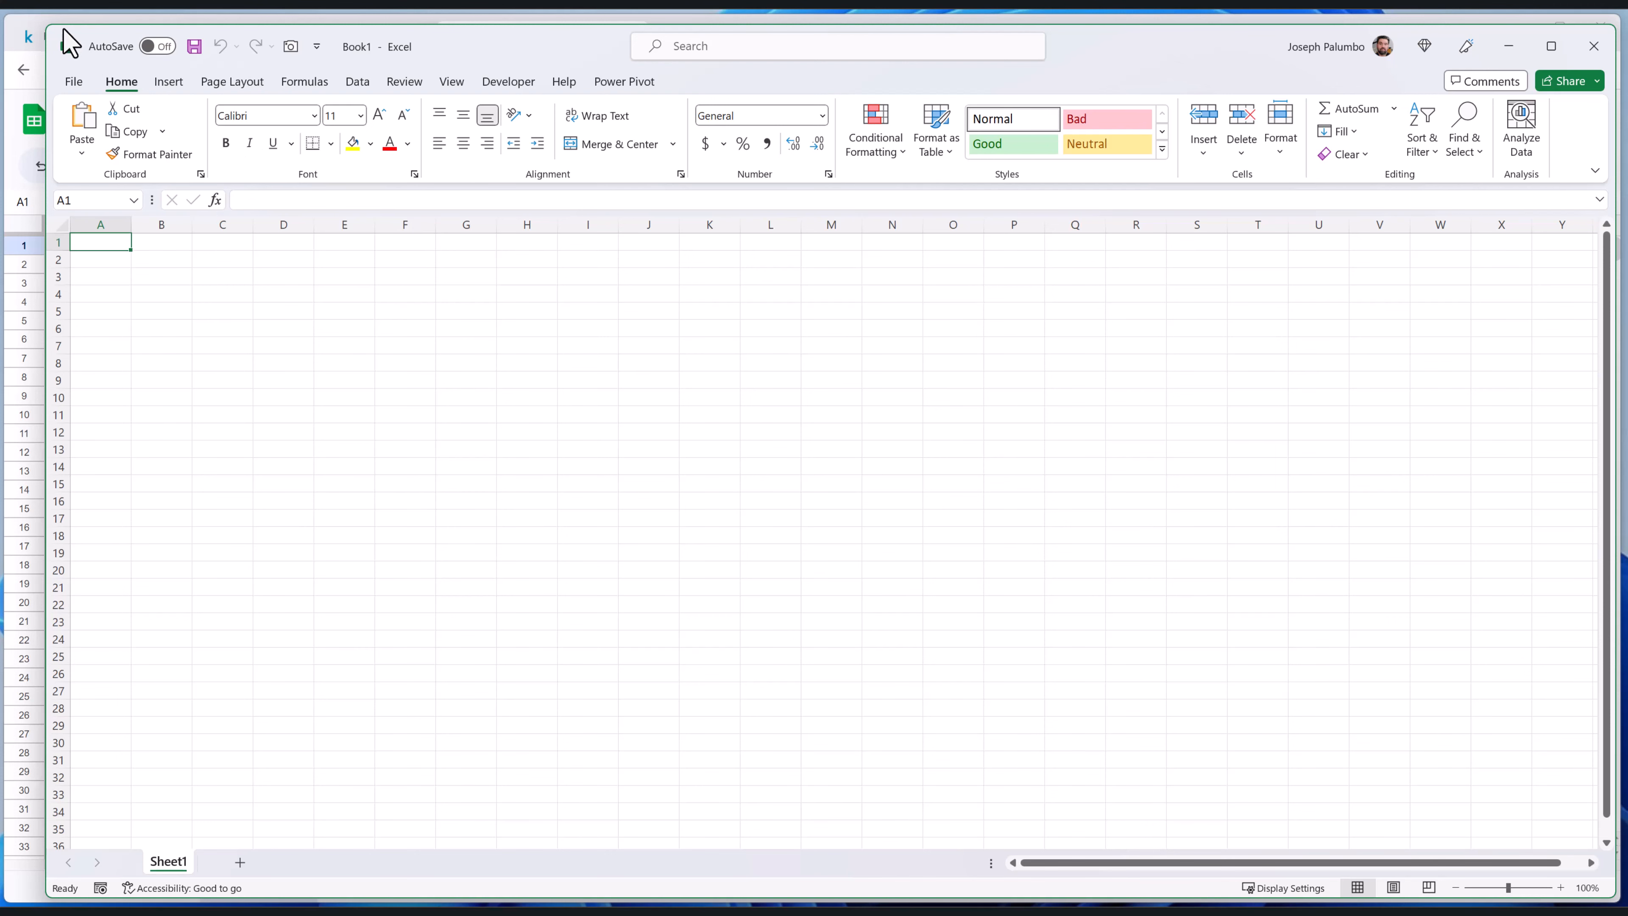
pyautogui.moveTo(516, 46); pyautogui.dragTo(498, 41)
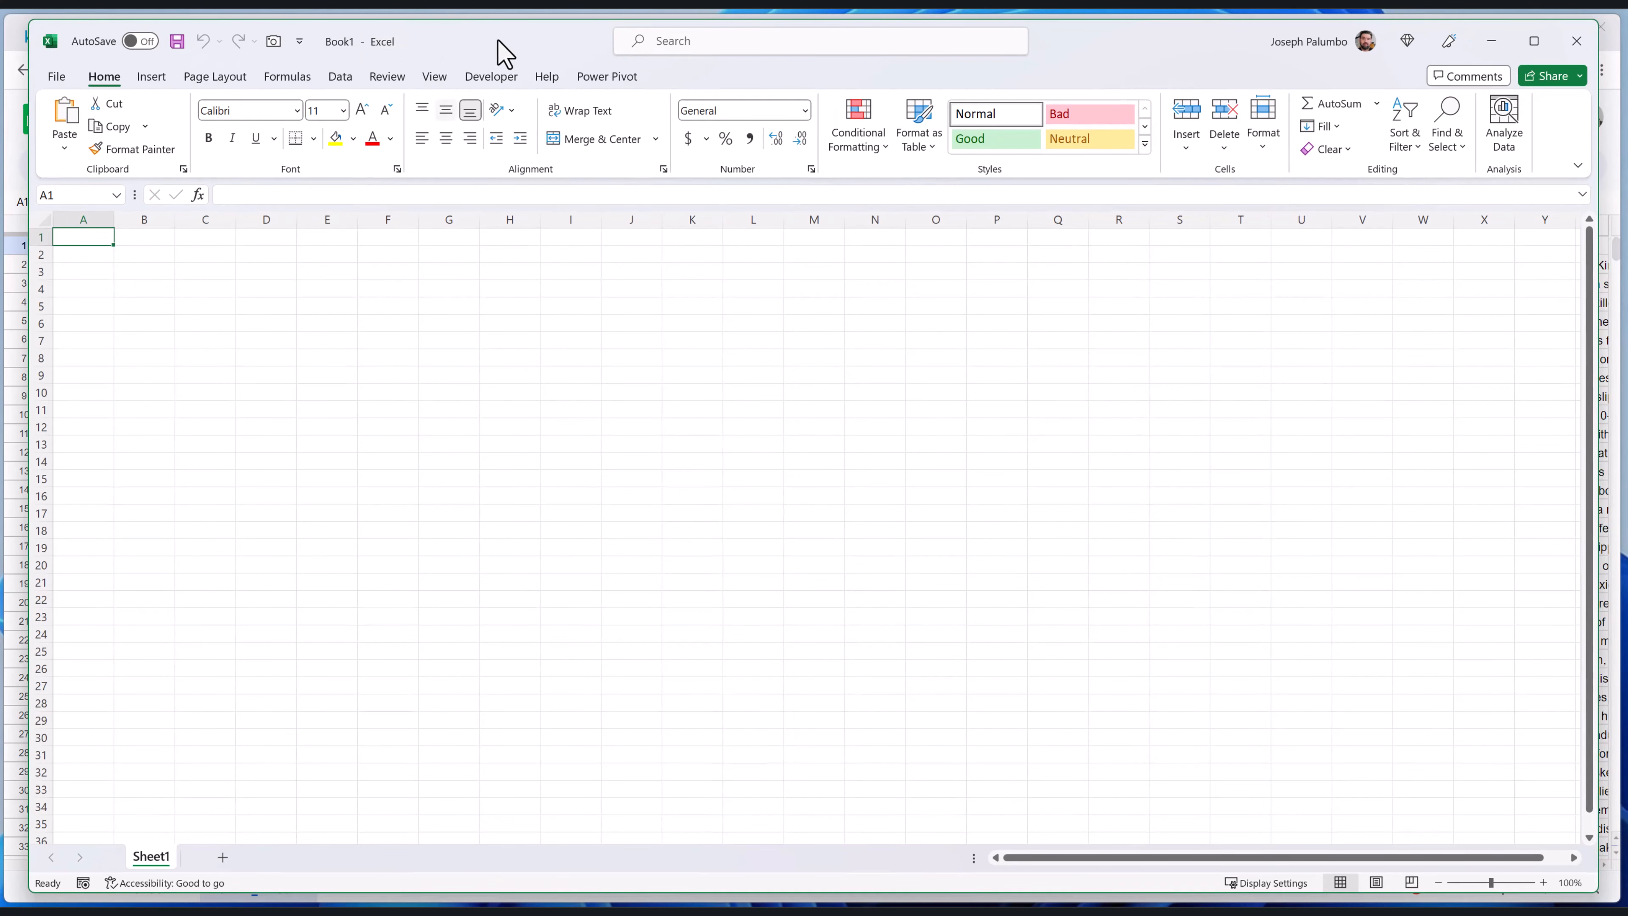
# Import the netflix_titles CSV from the archive folder in Downloads, load it into the workbook, and widen the Queries & Connections pane
pyautogui.click(343, 80)
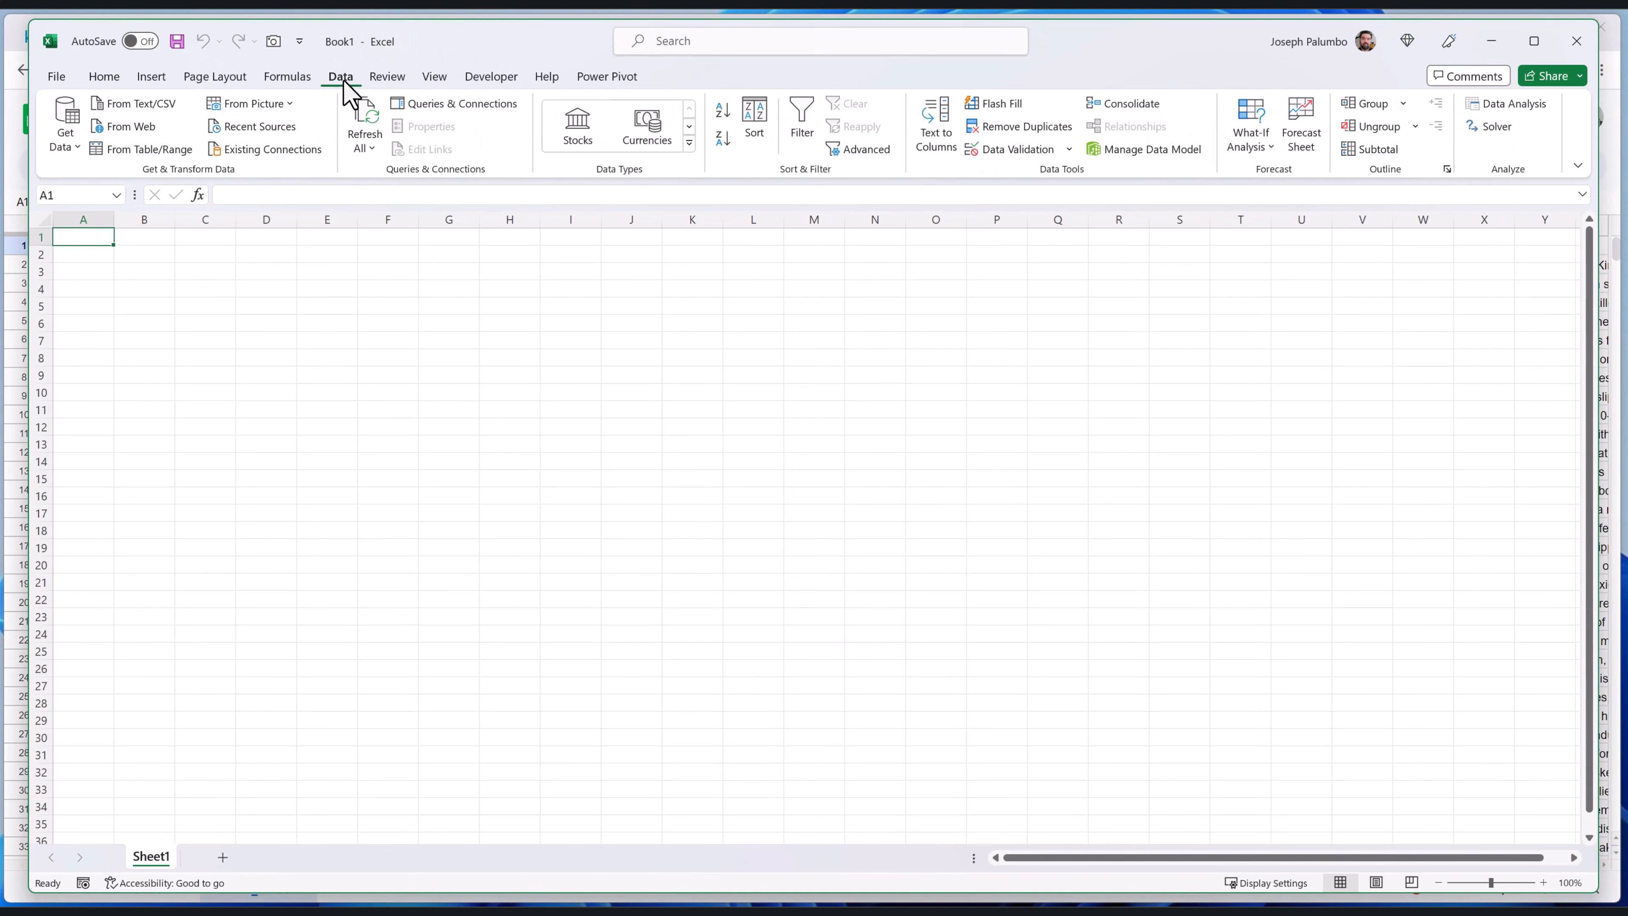
pyautogui.click(152, 106)
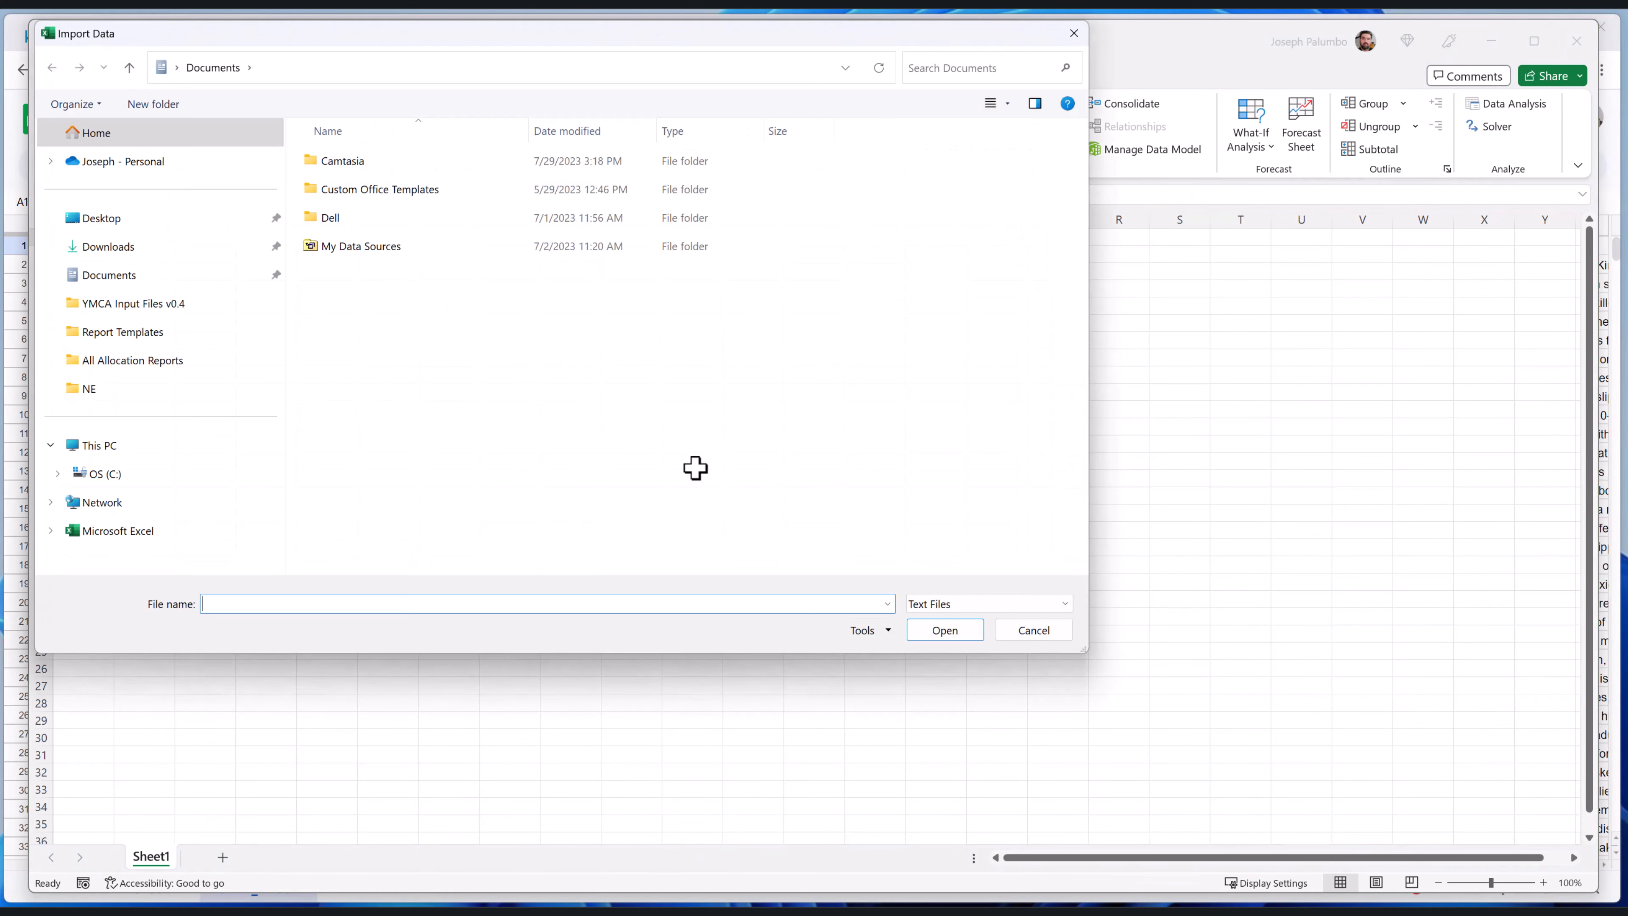
pyautogui.click(125, 249)
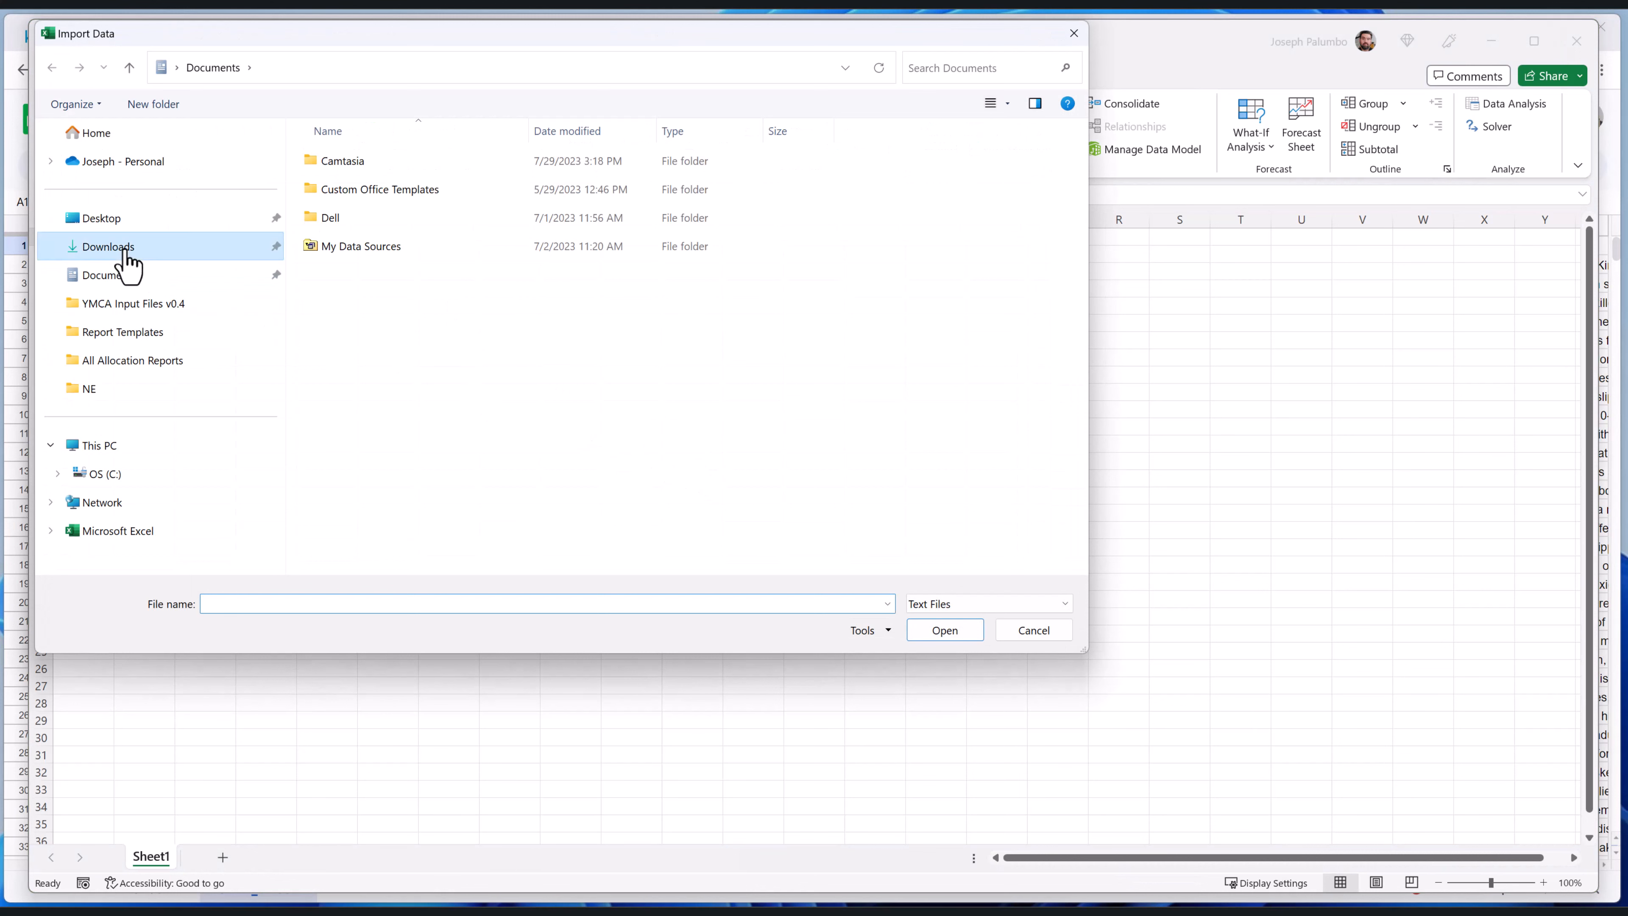
pyautogui.click(339, 191)
pyautogui.doubleClick(339, 191)
pyautogui.click(357, 191)
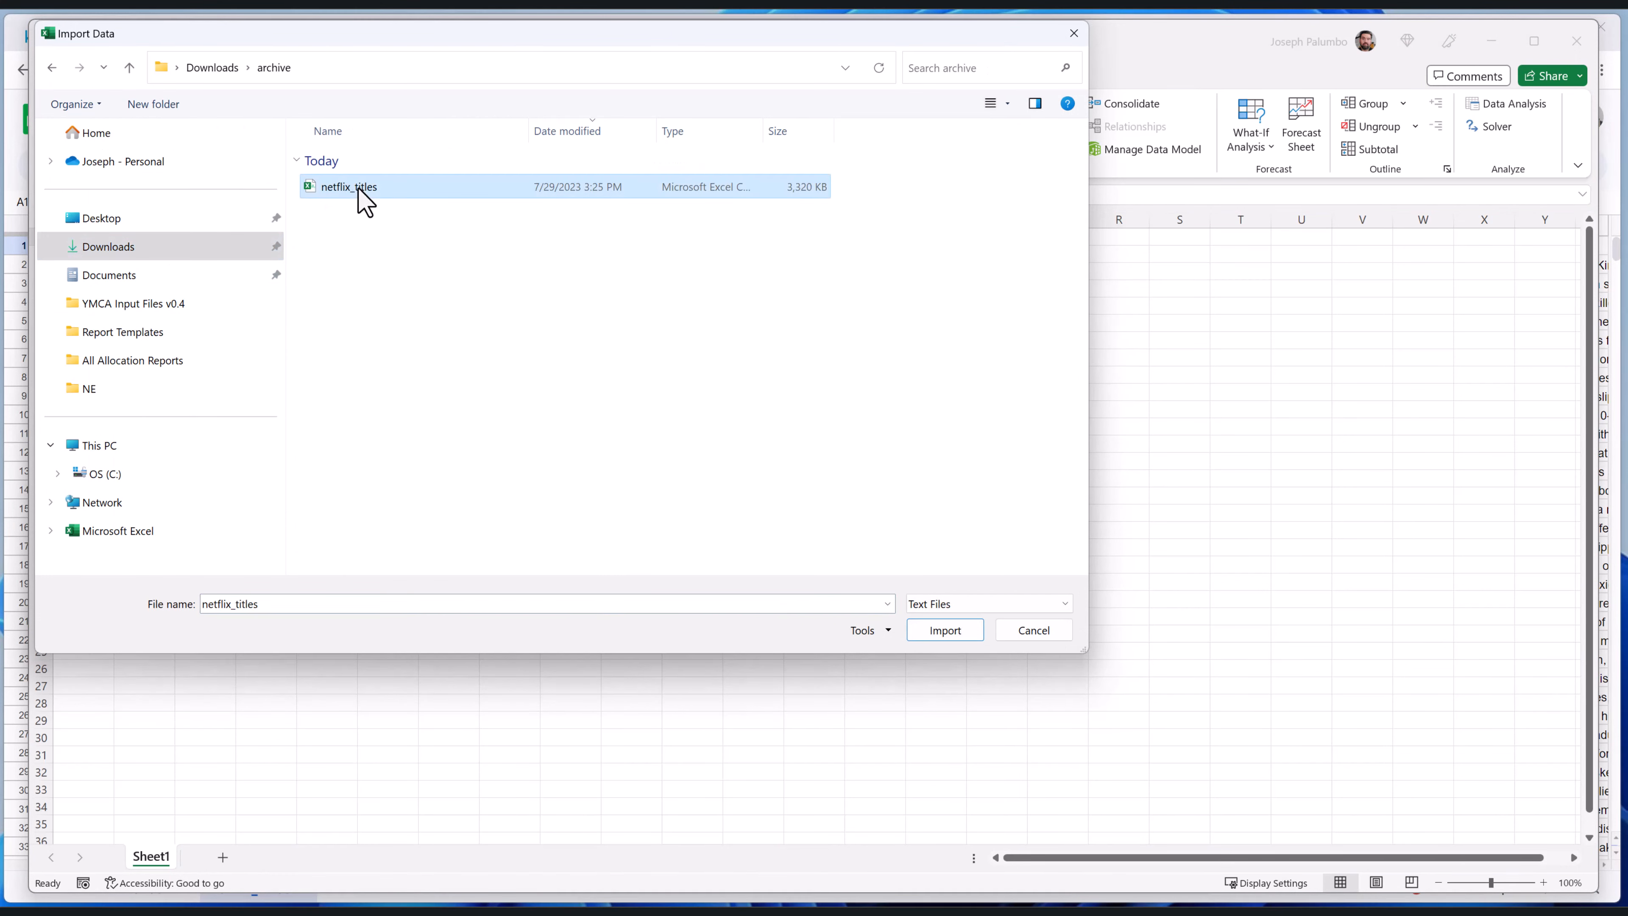
pyautogui.click(945, 630)
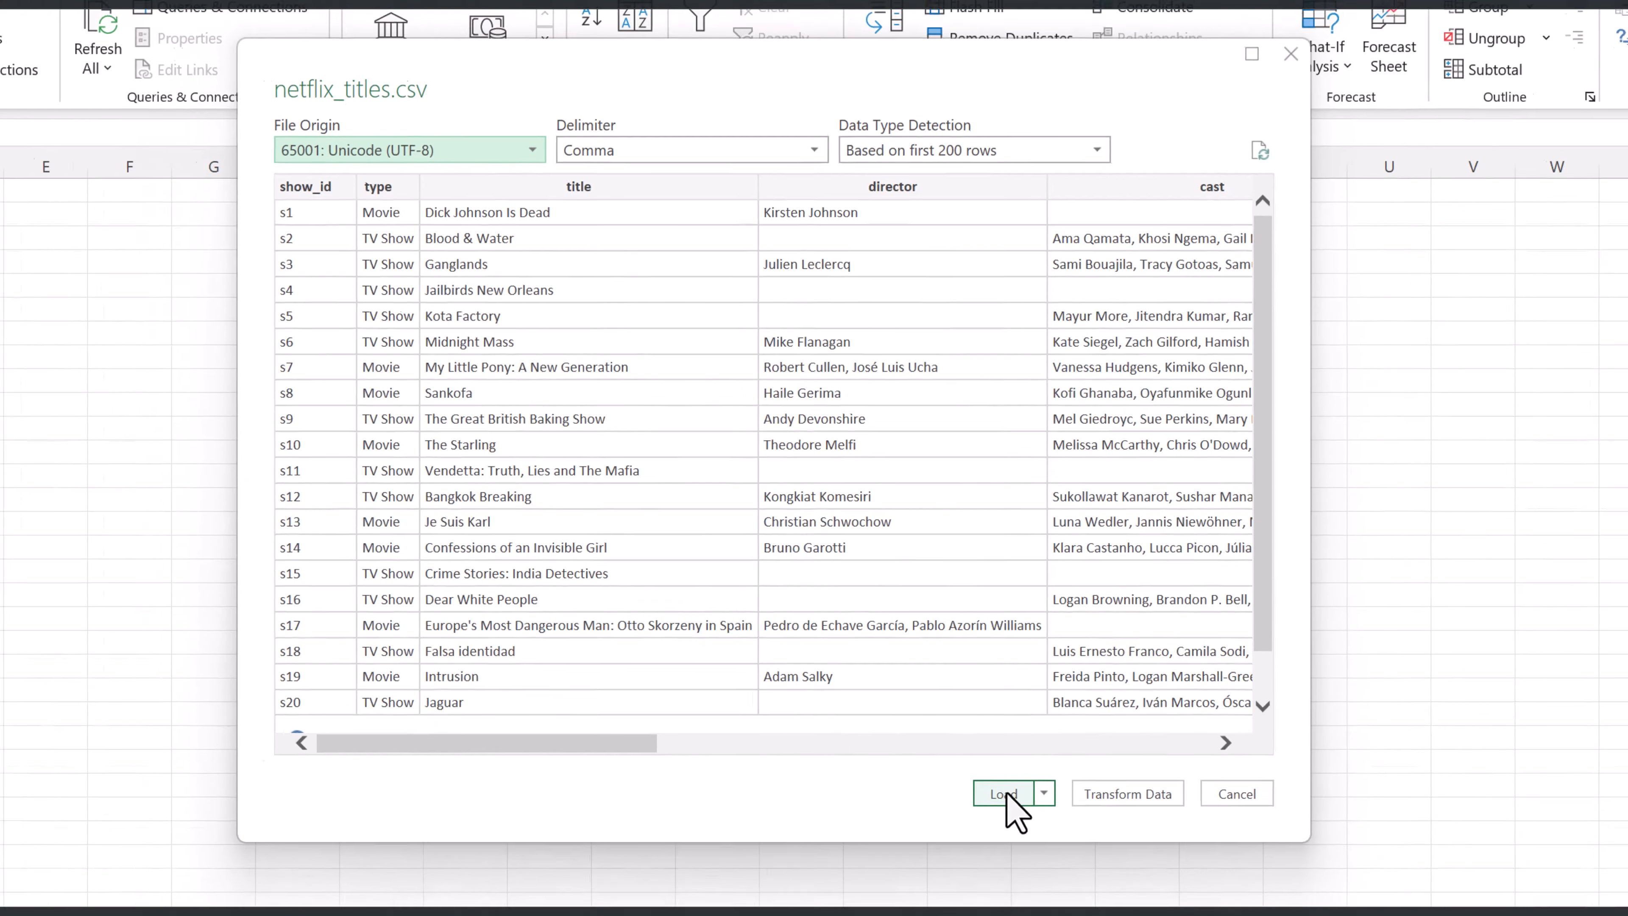
pyautogui.click(998, 827)
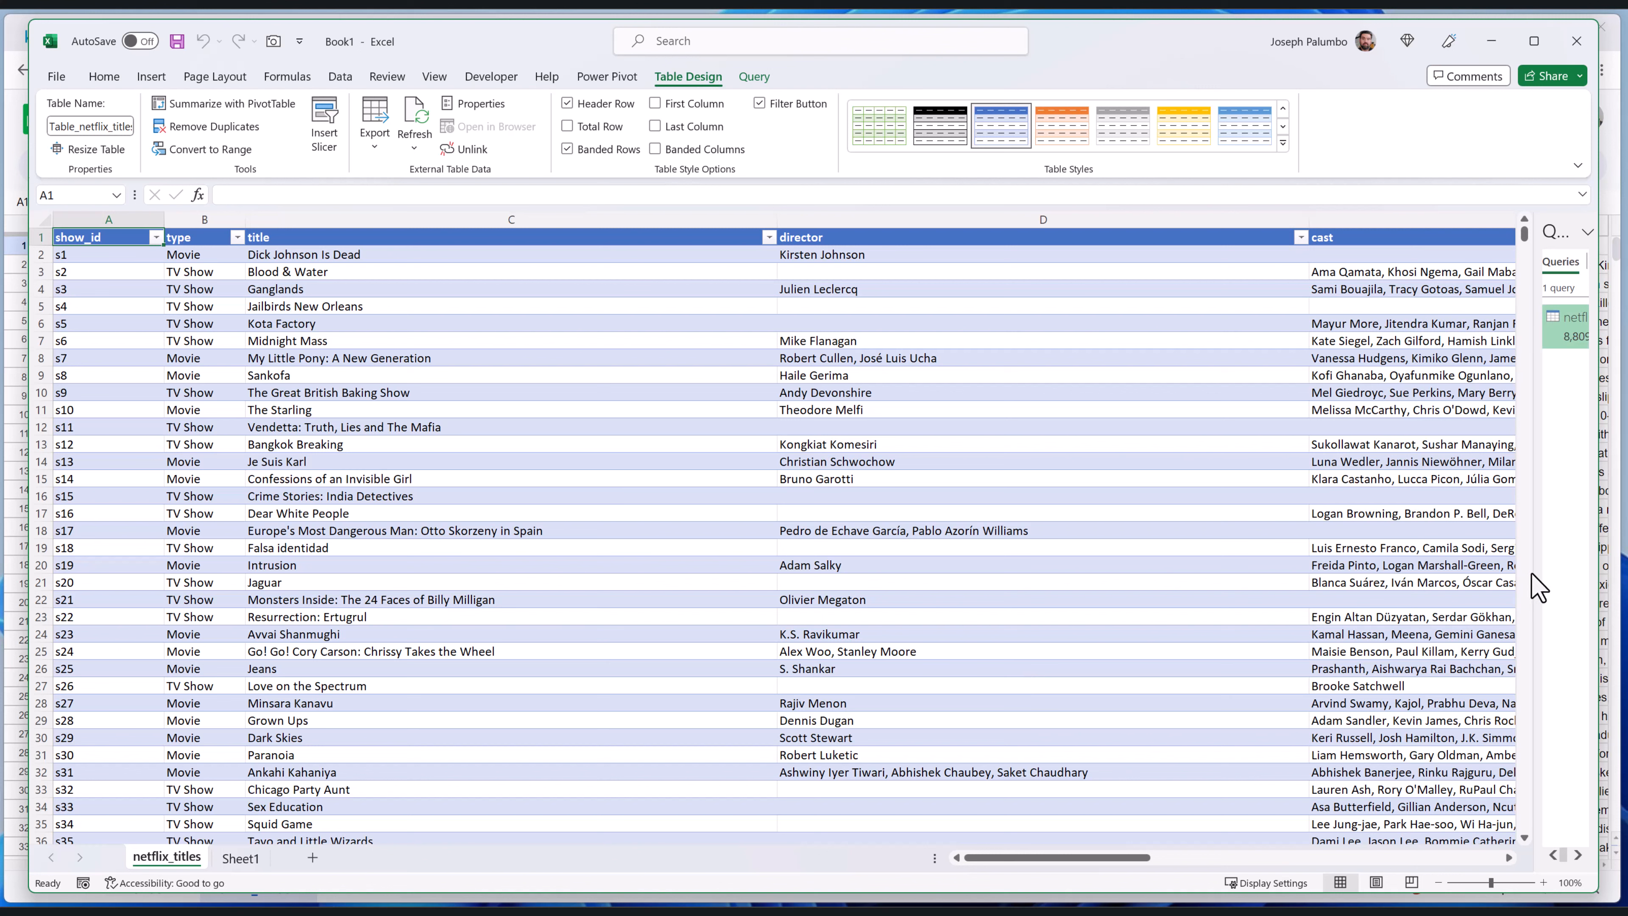
pyautogui.moveTo(1543, 571); pyautogui.dragTo(1298, 590)
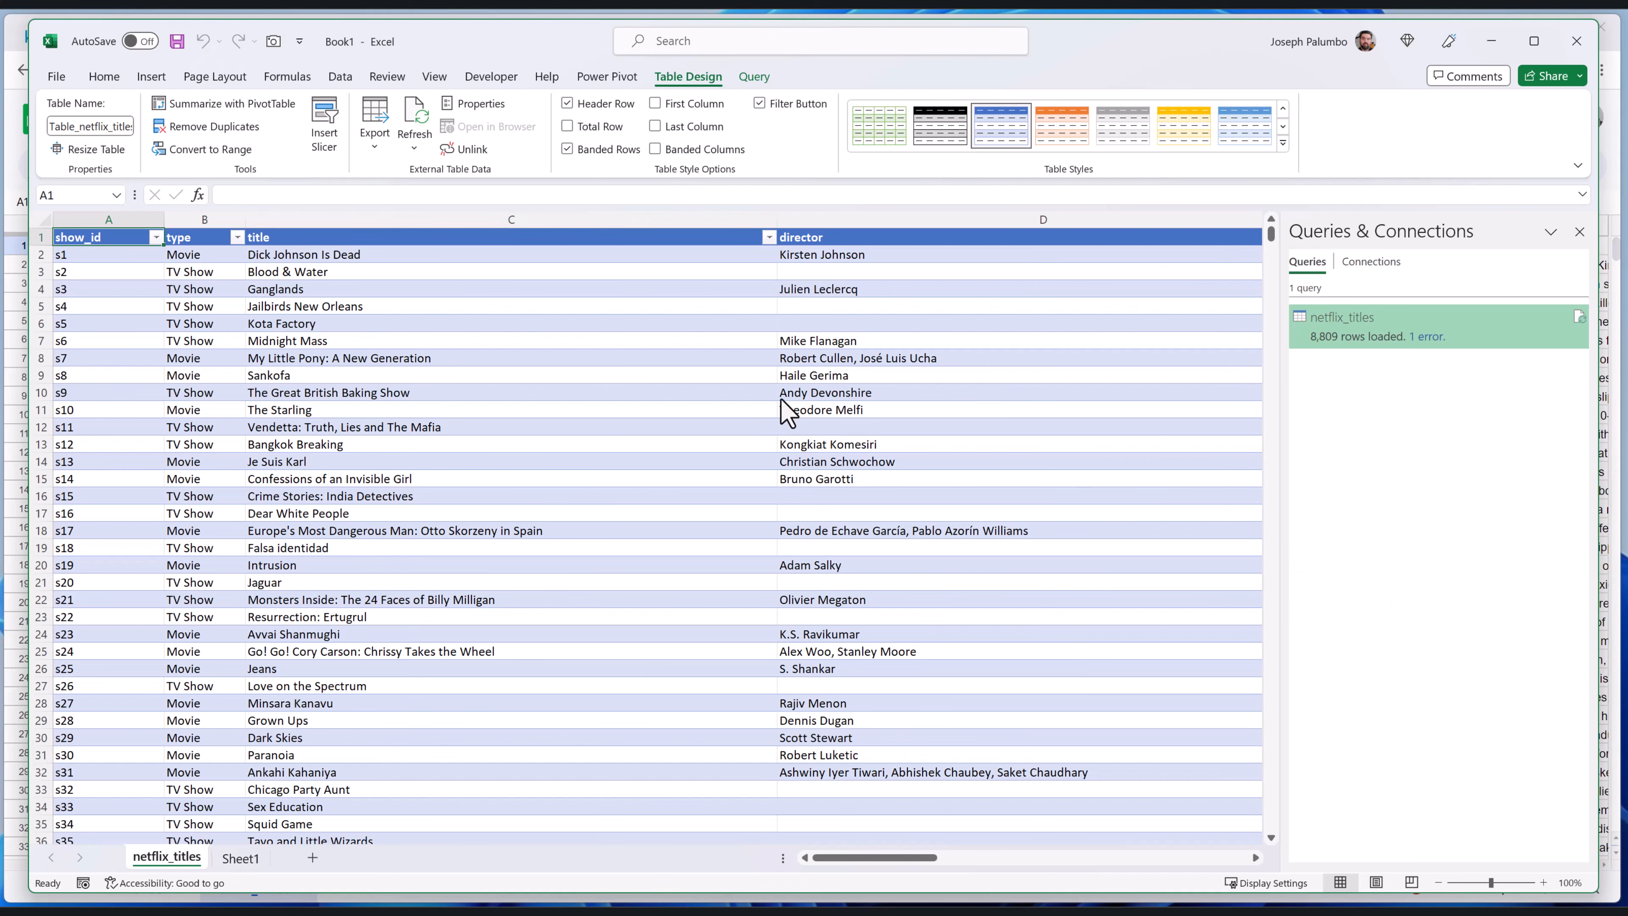
# Switch to Chrome and open wikipedia.org in a new browser tab
pyautogui.click(14, 151)
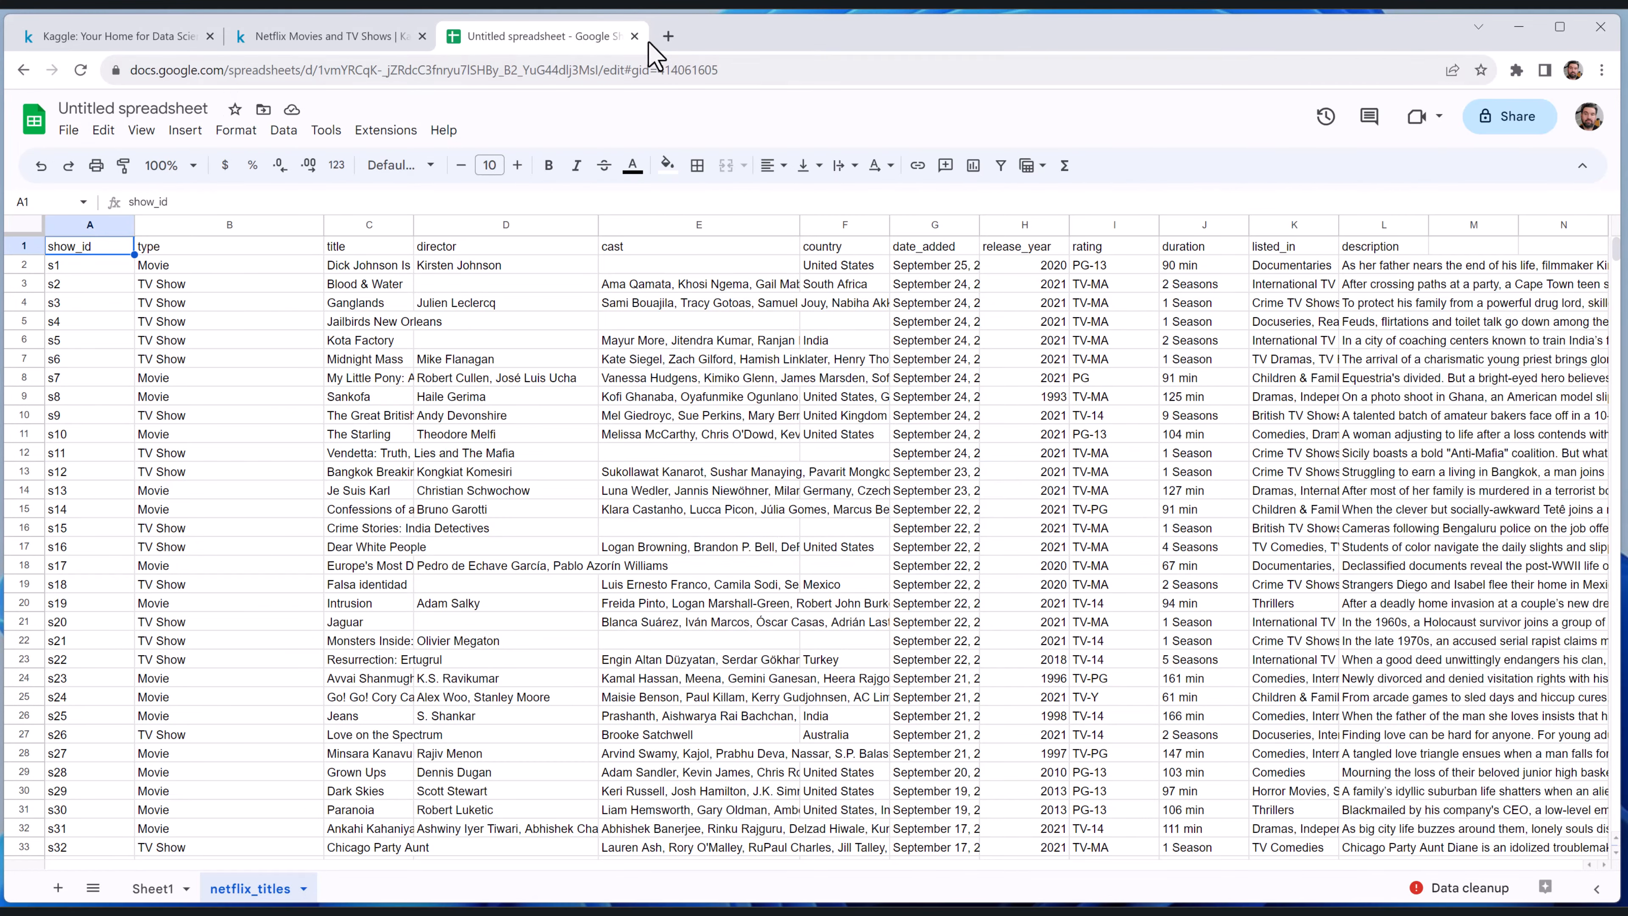
pyautogui.click(668, 37)
pyautogui.write('wiki')
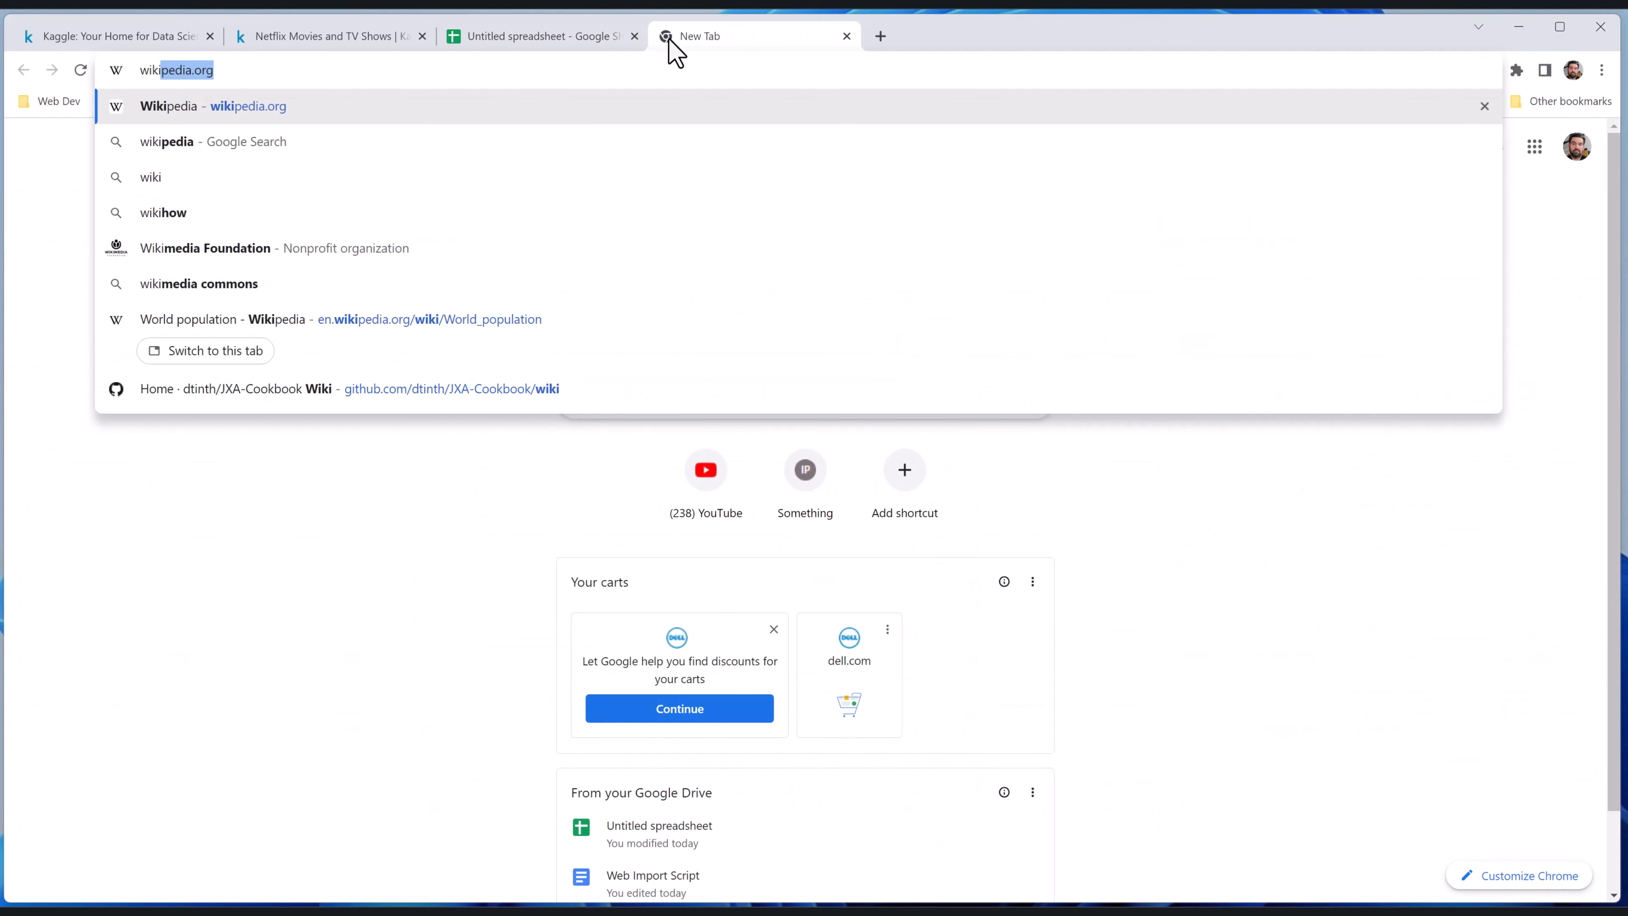
pyautogui.press('Return')
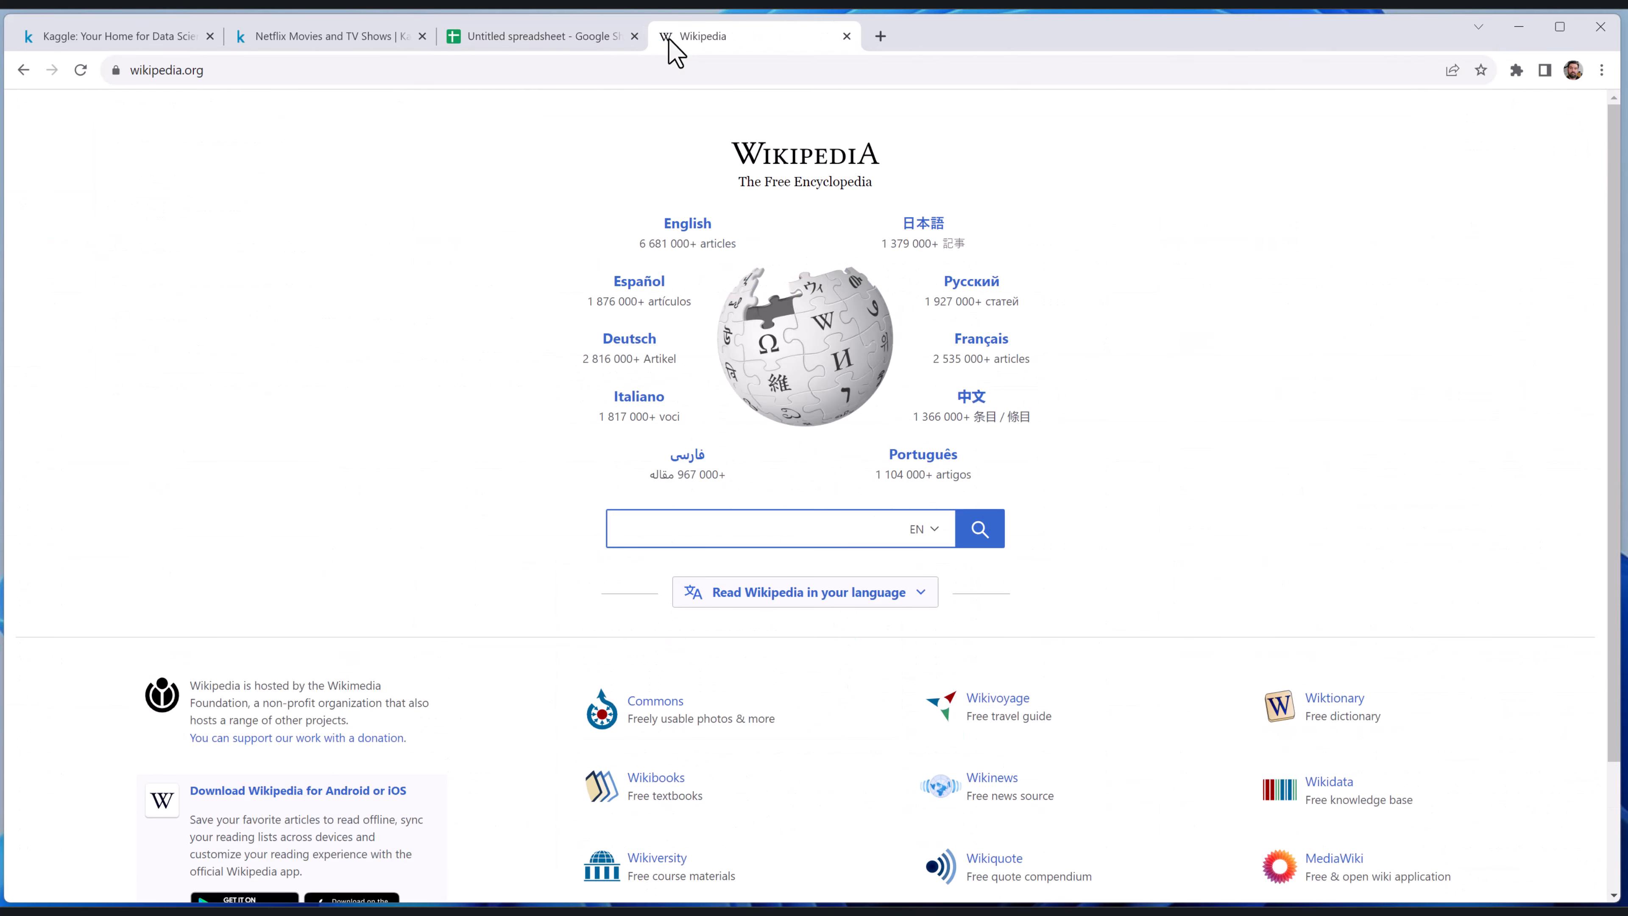
# Search Wikipedia for "world pop" and open the World population article
pyautogui.write('world pop')
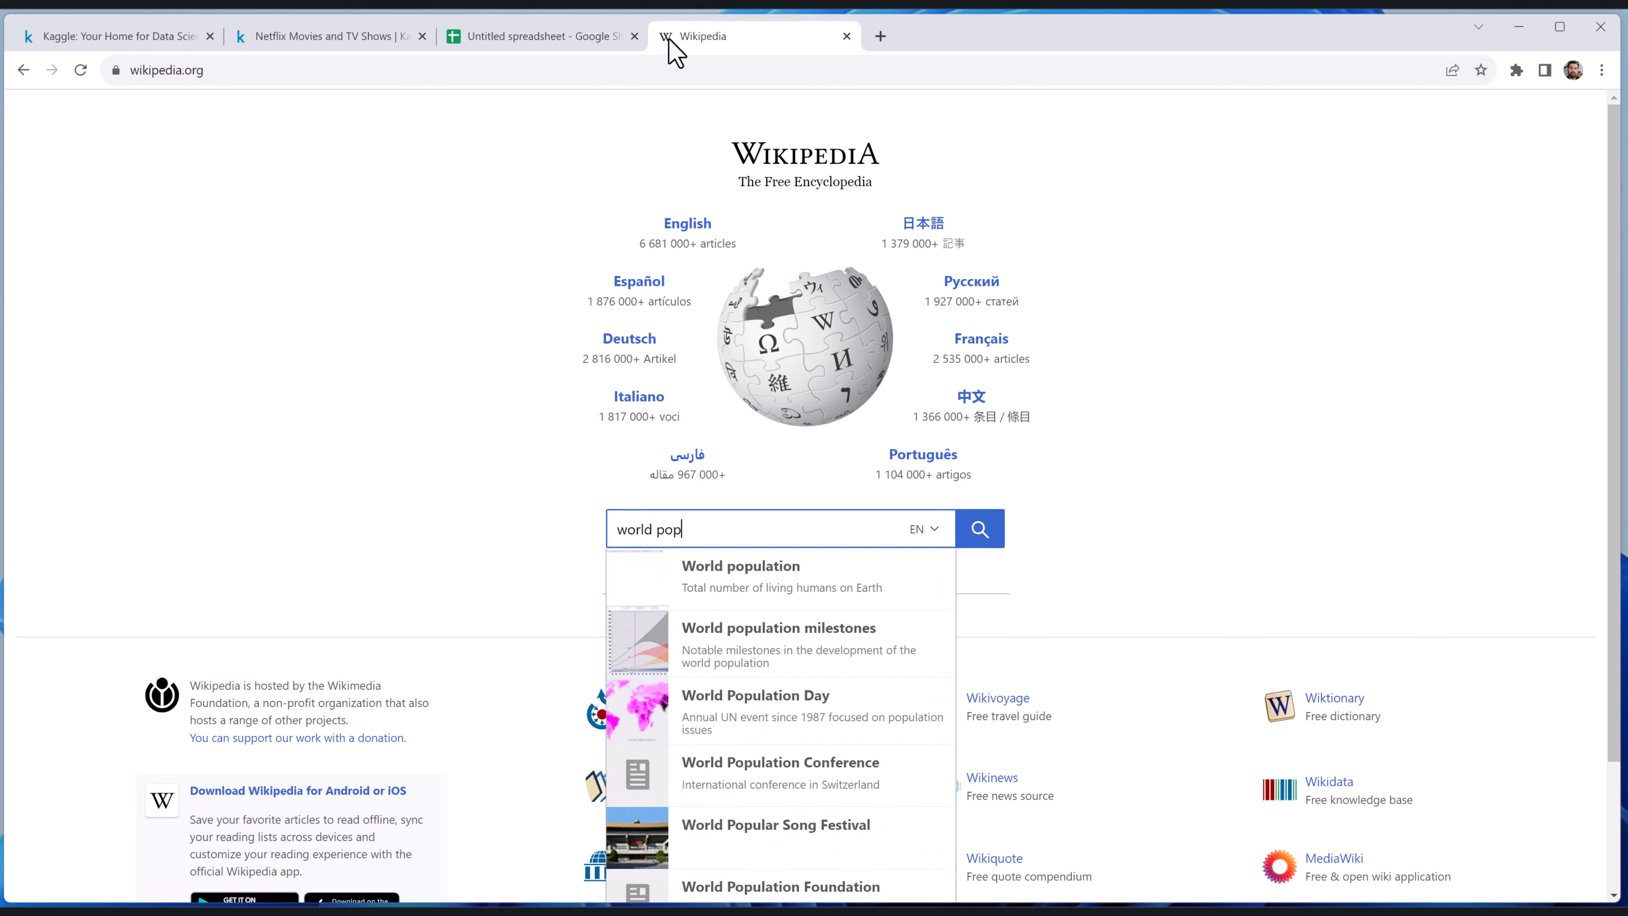
pyautogui.click(802, 573)
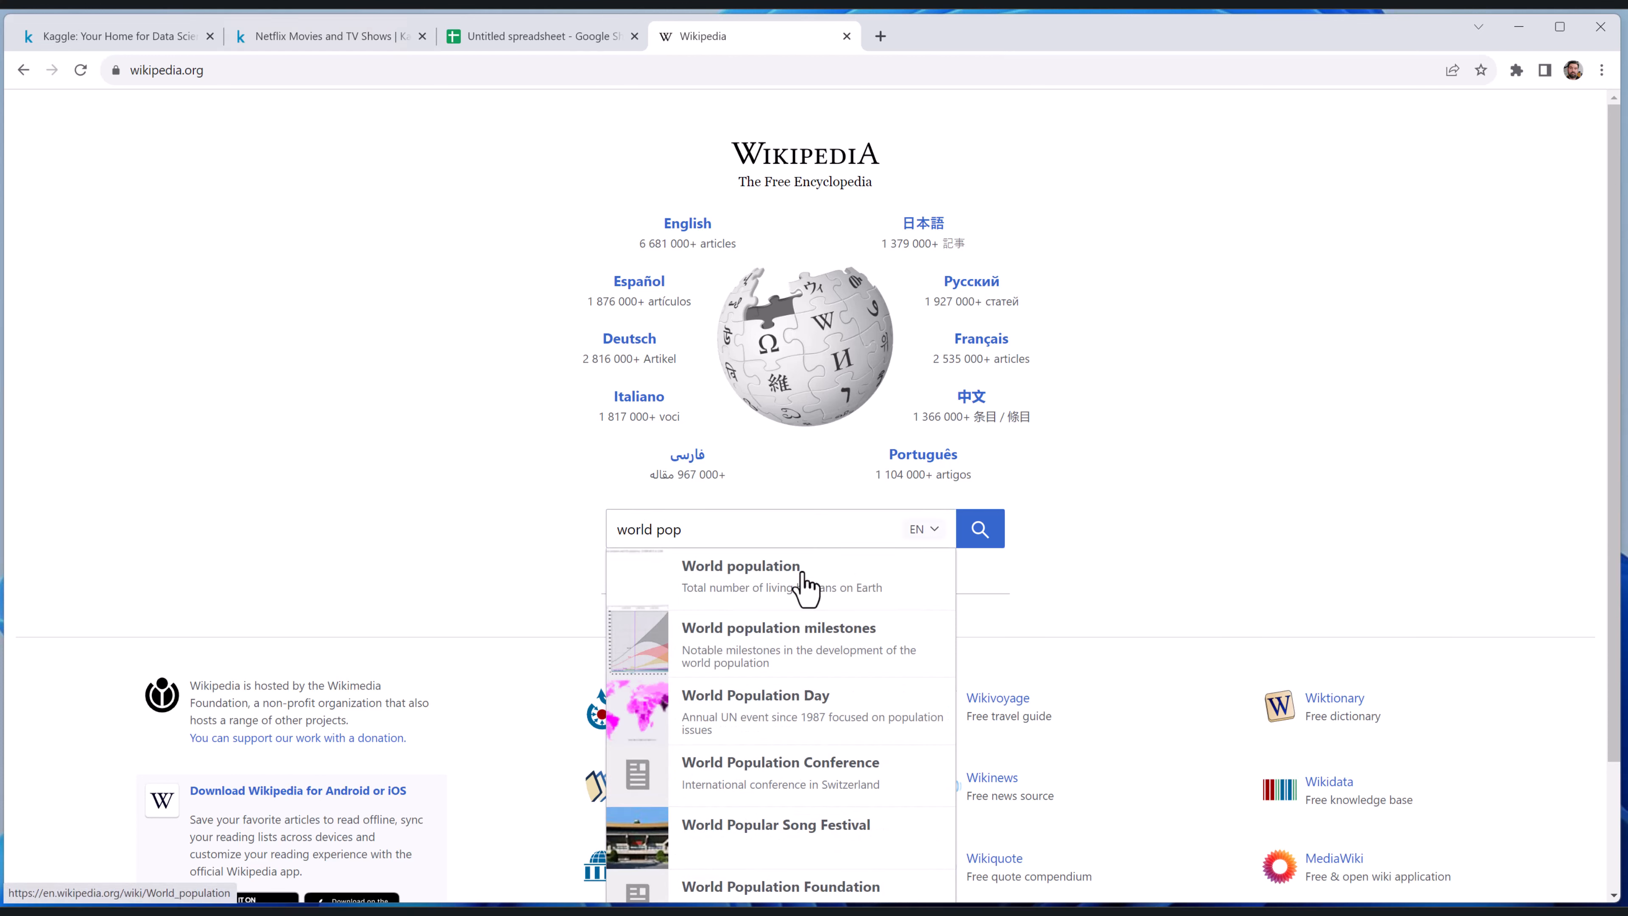
pyautogui.click(753, 563)
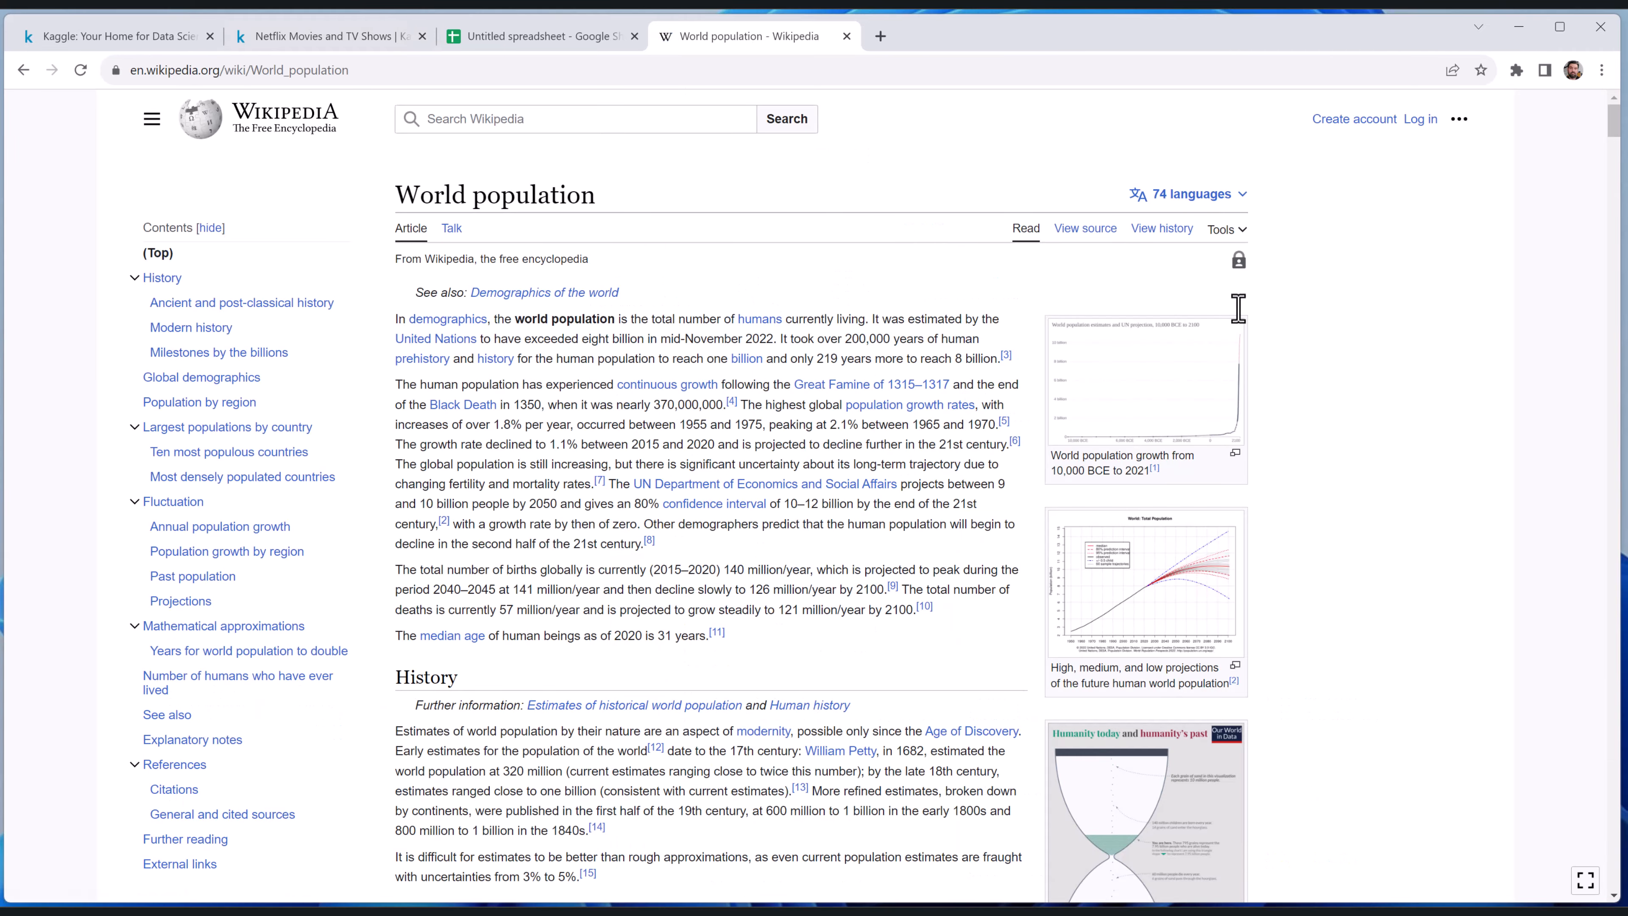
# Find the Global annual population growth table in the article and copy the page's URL
pyautogui.moveTo(1611, 117); pyautogui.dragTo(1614, 296)
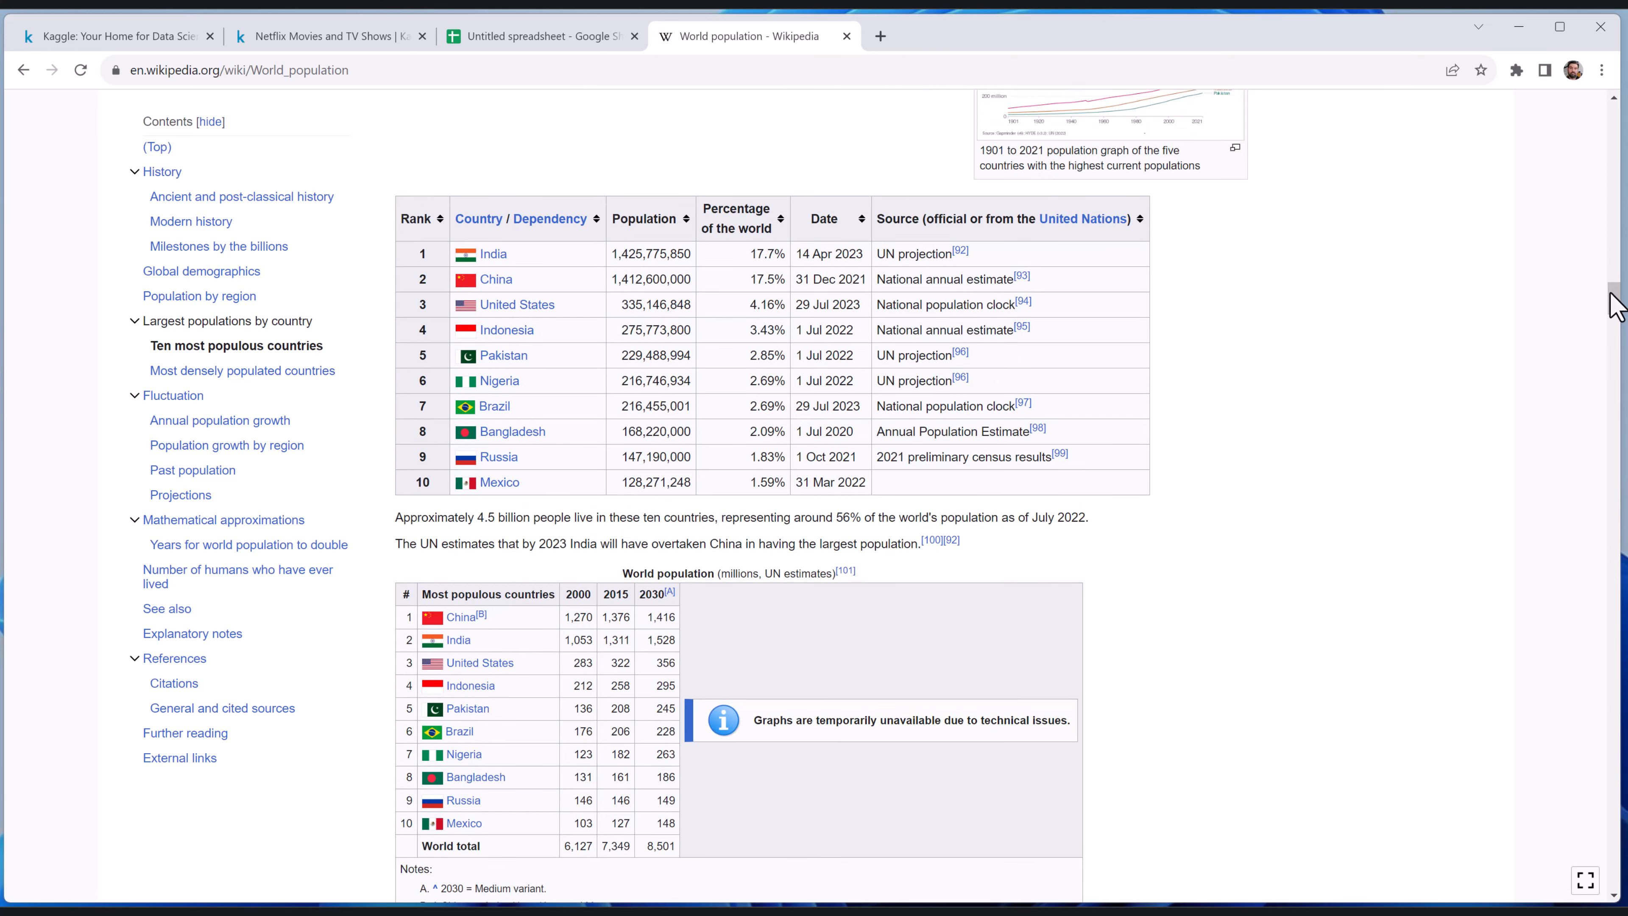
pyautogui.moveTo(1613, 297); pyautogui.dragTo(1621, 407)
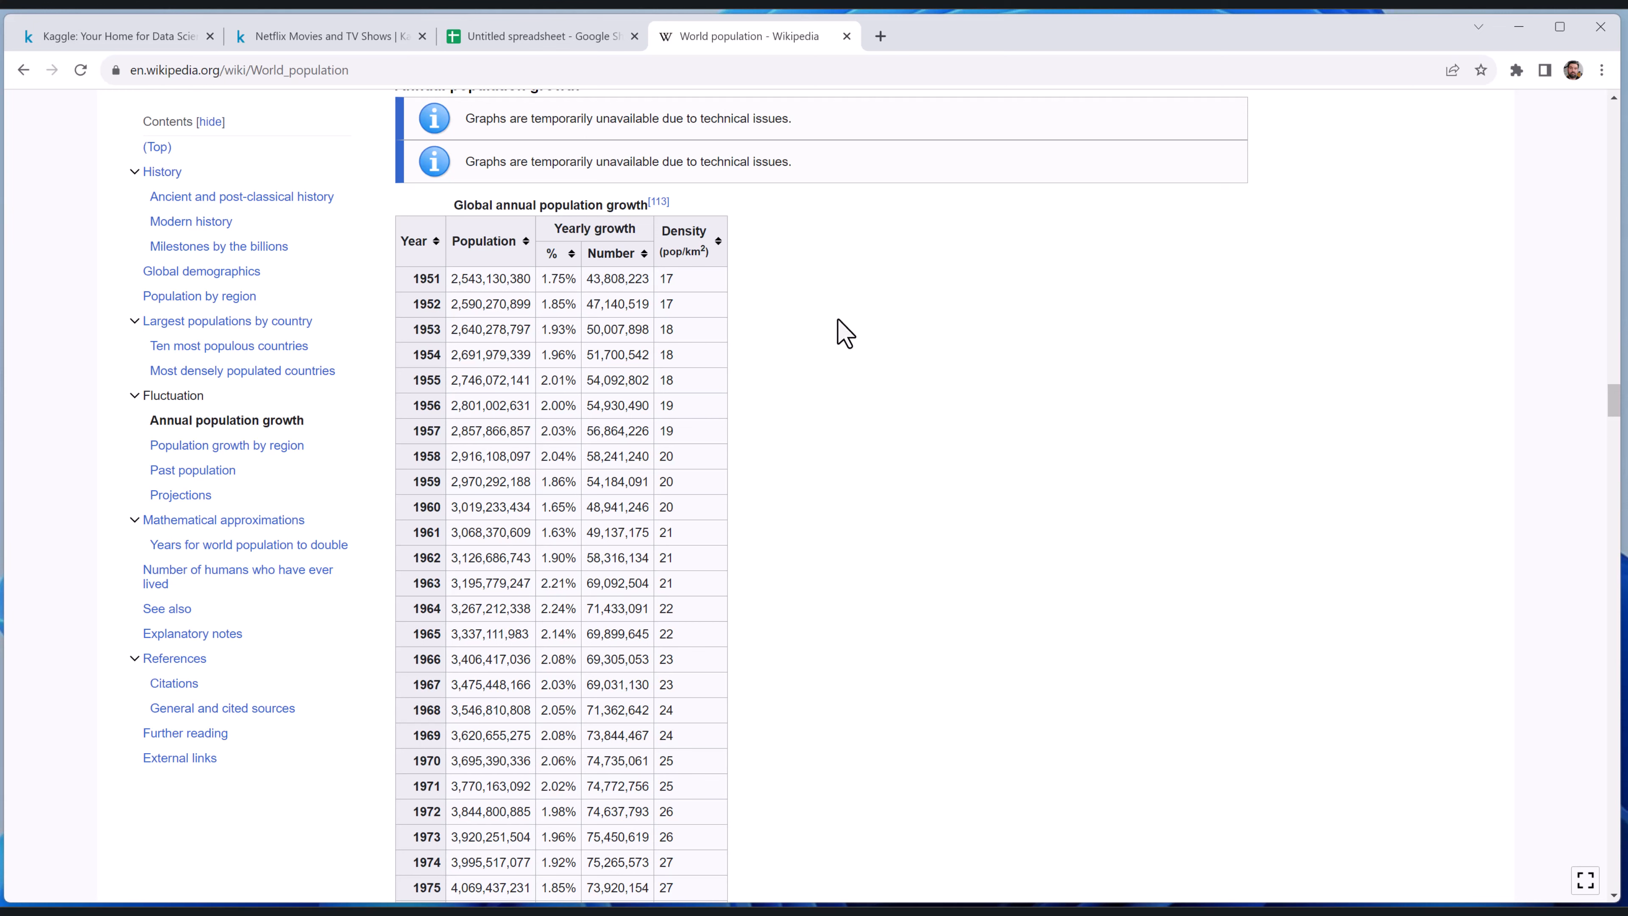
pyautogui.hotkey('ctrl', 'l')
pyautogui.hotkey('ctrl', 'c')
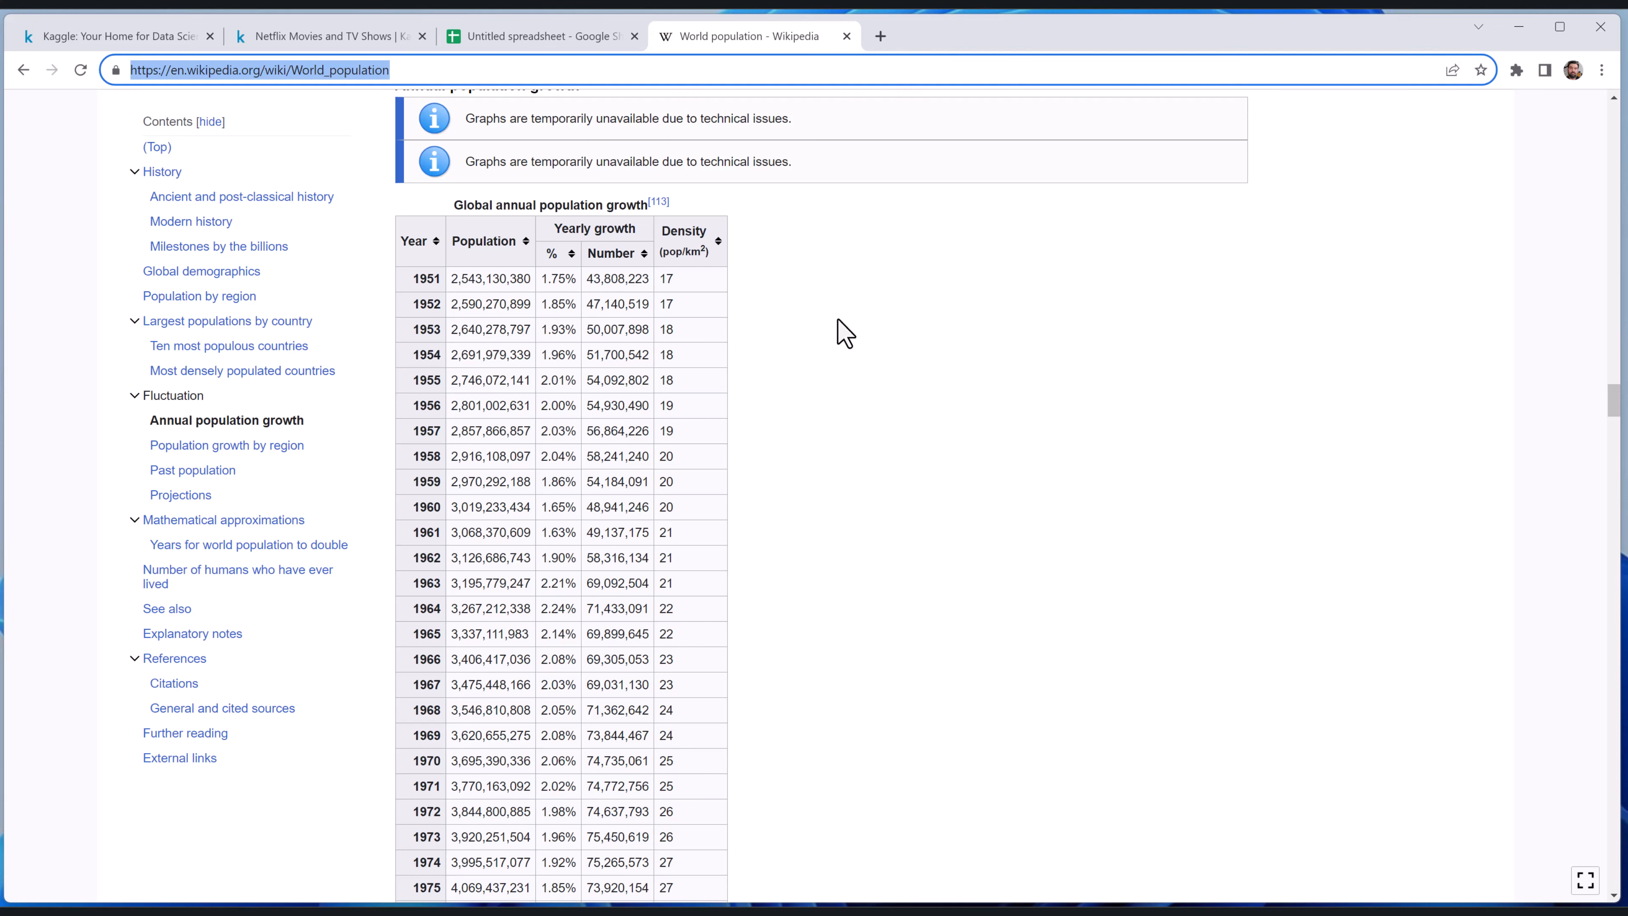
# Return to the Google Sheets spreadsheet and add a new sheet named World Population
pyautogui.click(545, 36)
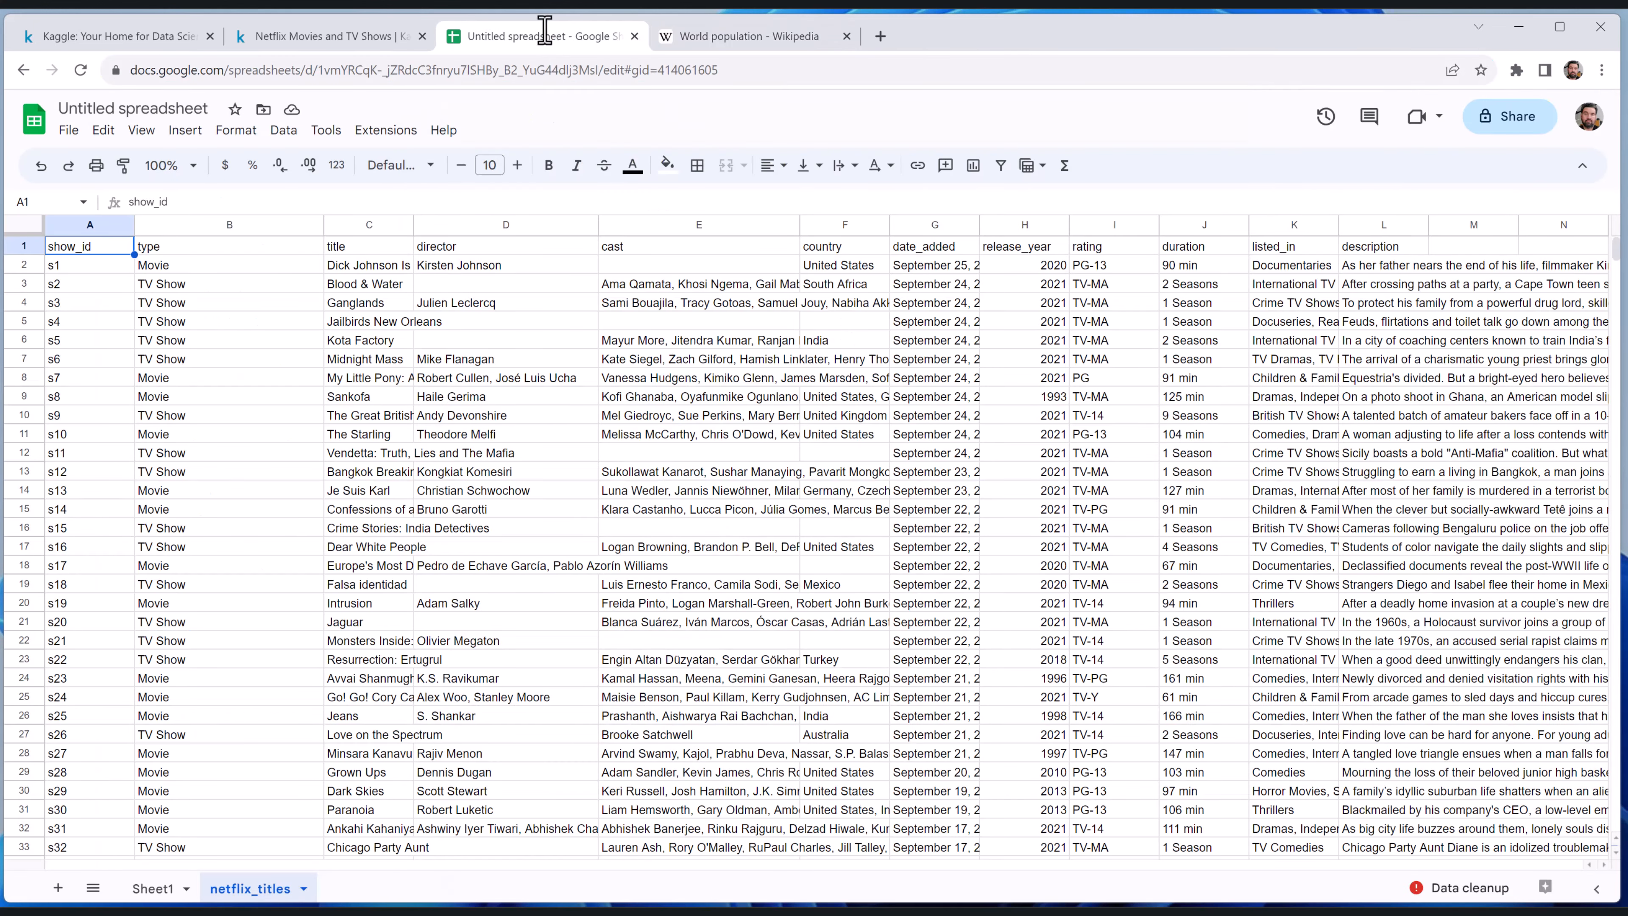
pyautogui.click(58, 889)
pyautogui.doubleClick(343, 886)
pyautogui.write('World Population')
pyautogui.press('Return')
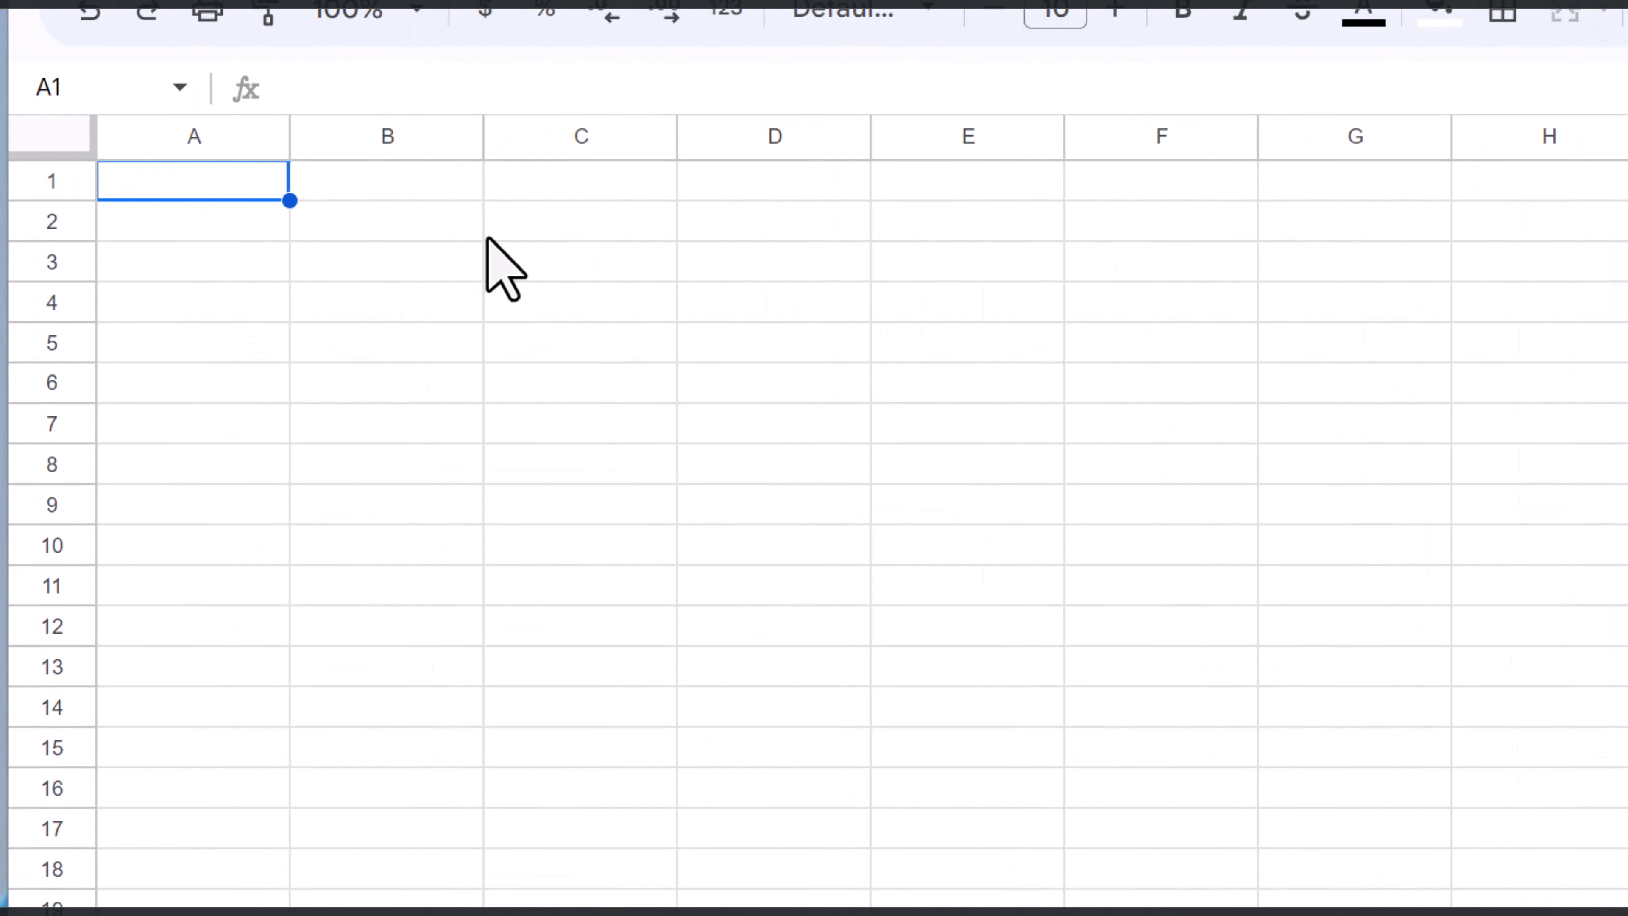
pyautogui.write('=impor')
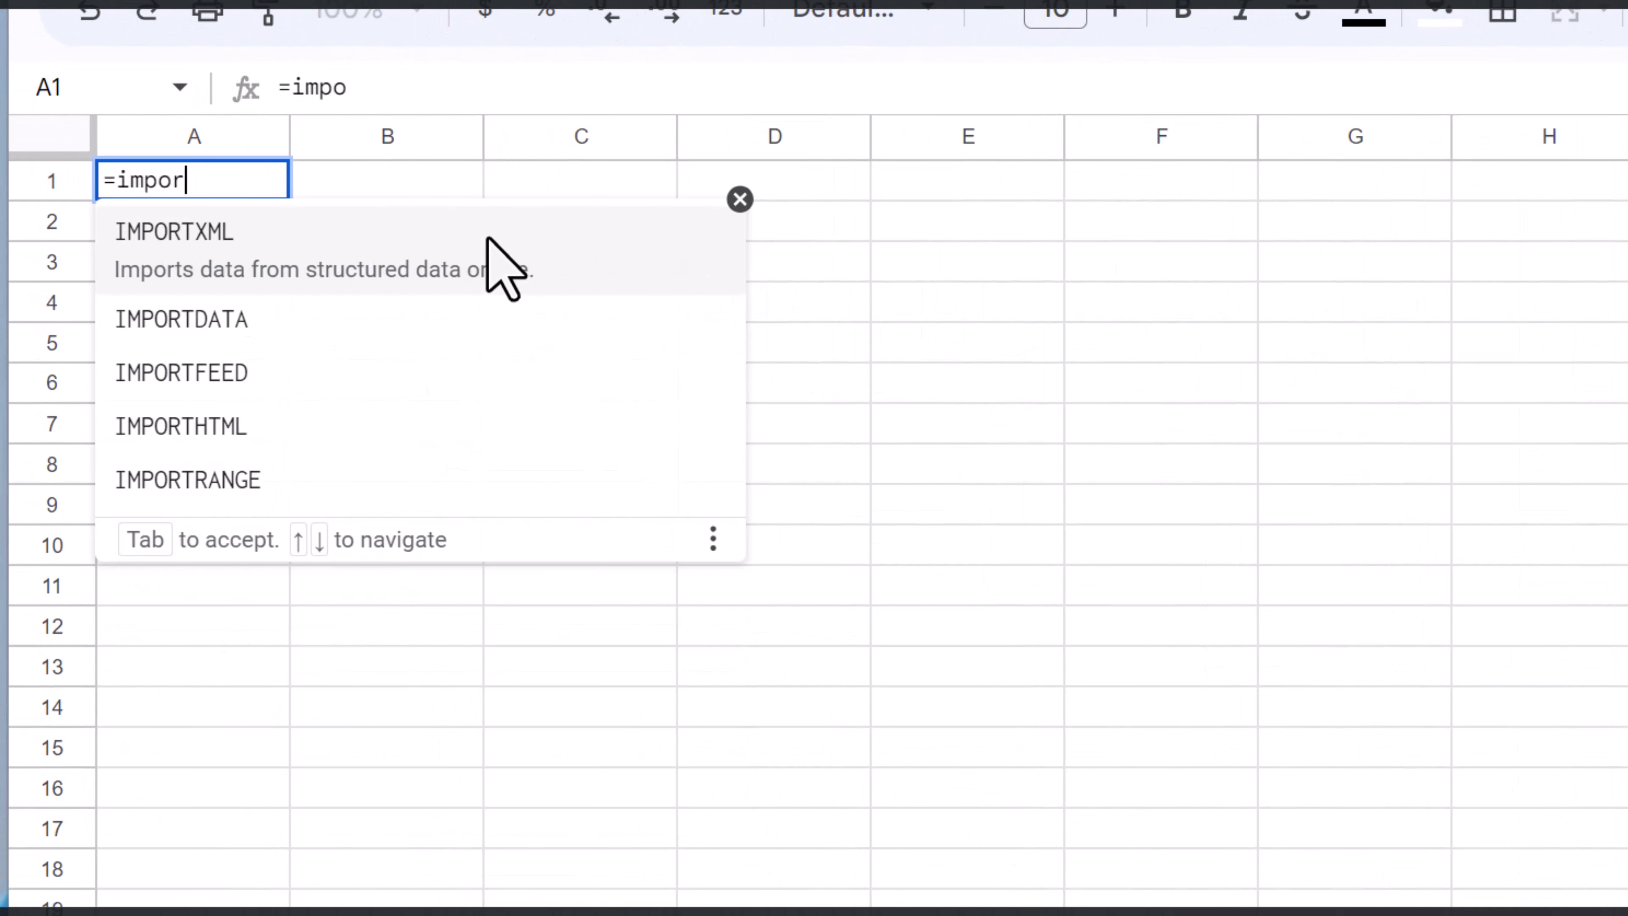
pyautogui.write('th')
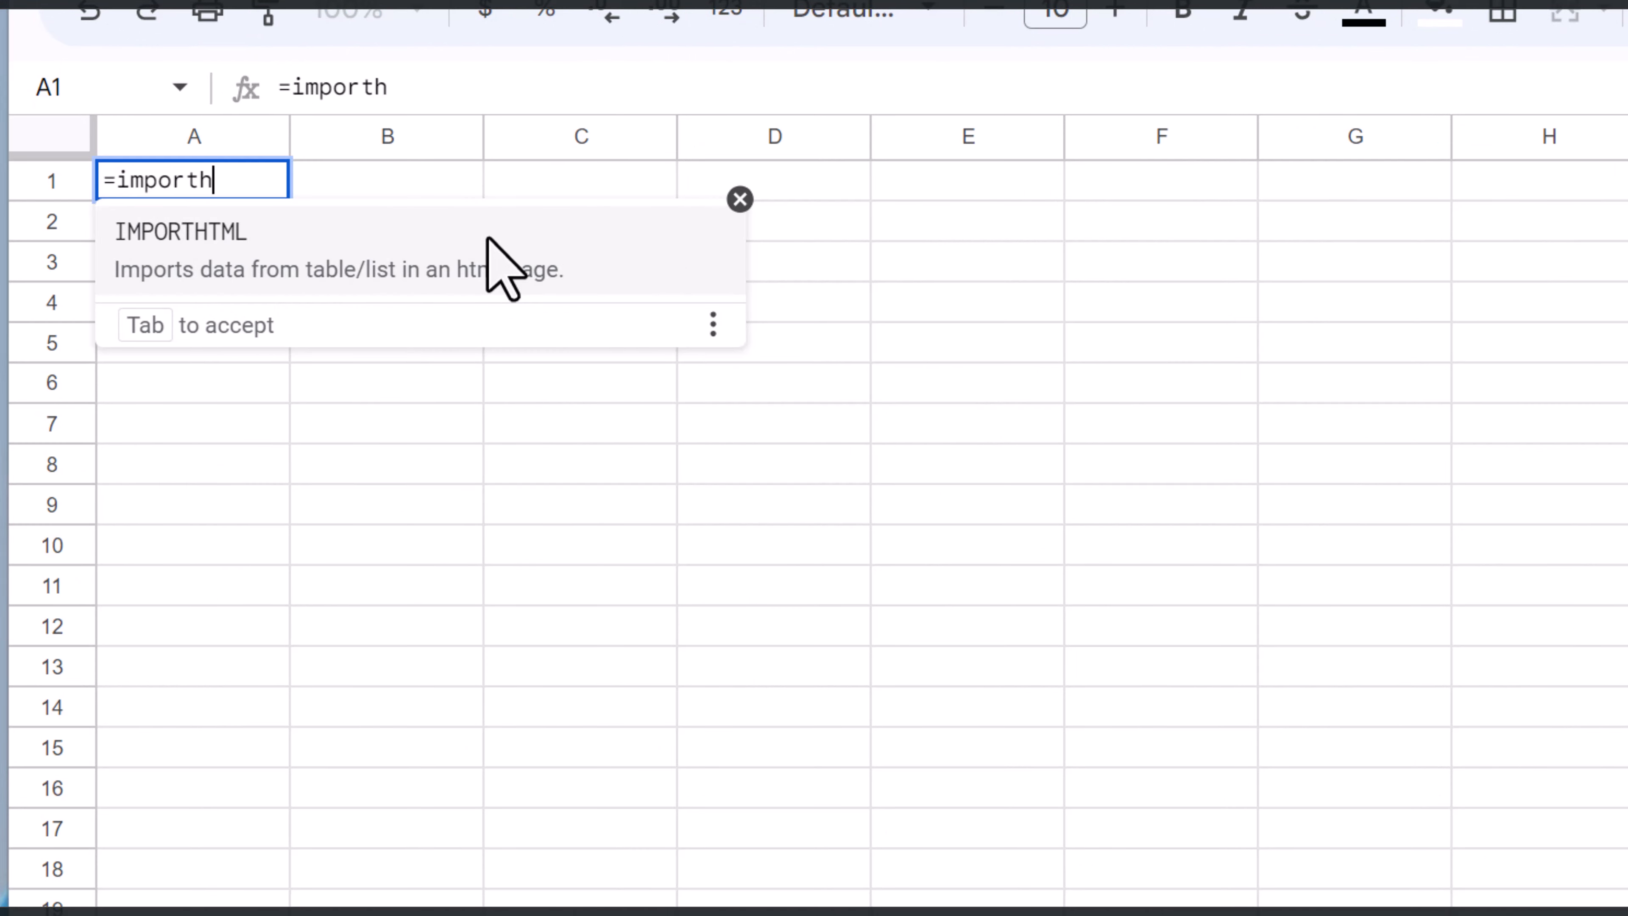
pyautogui.press('Tab')
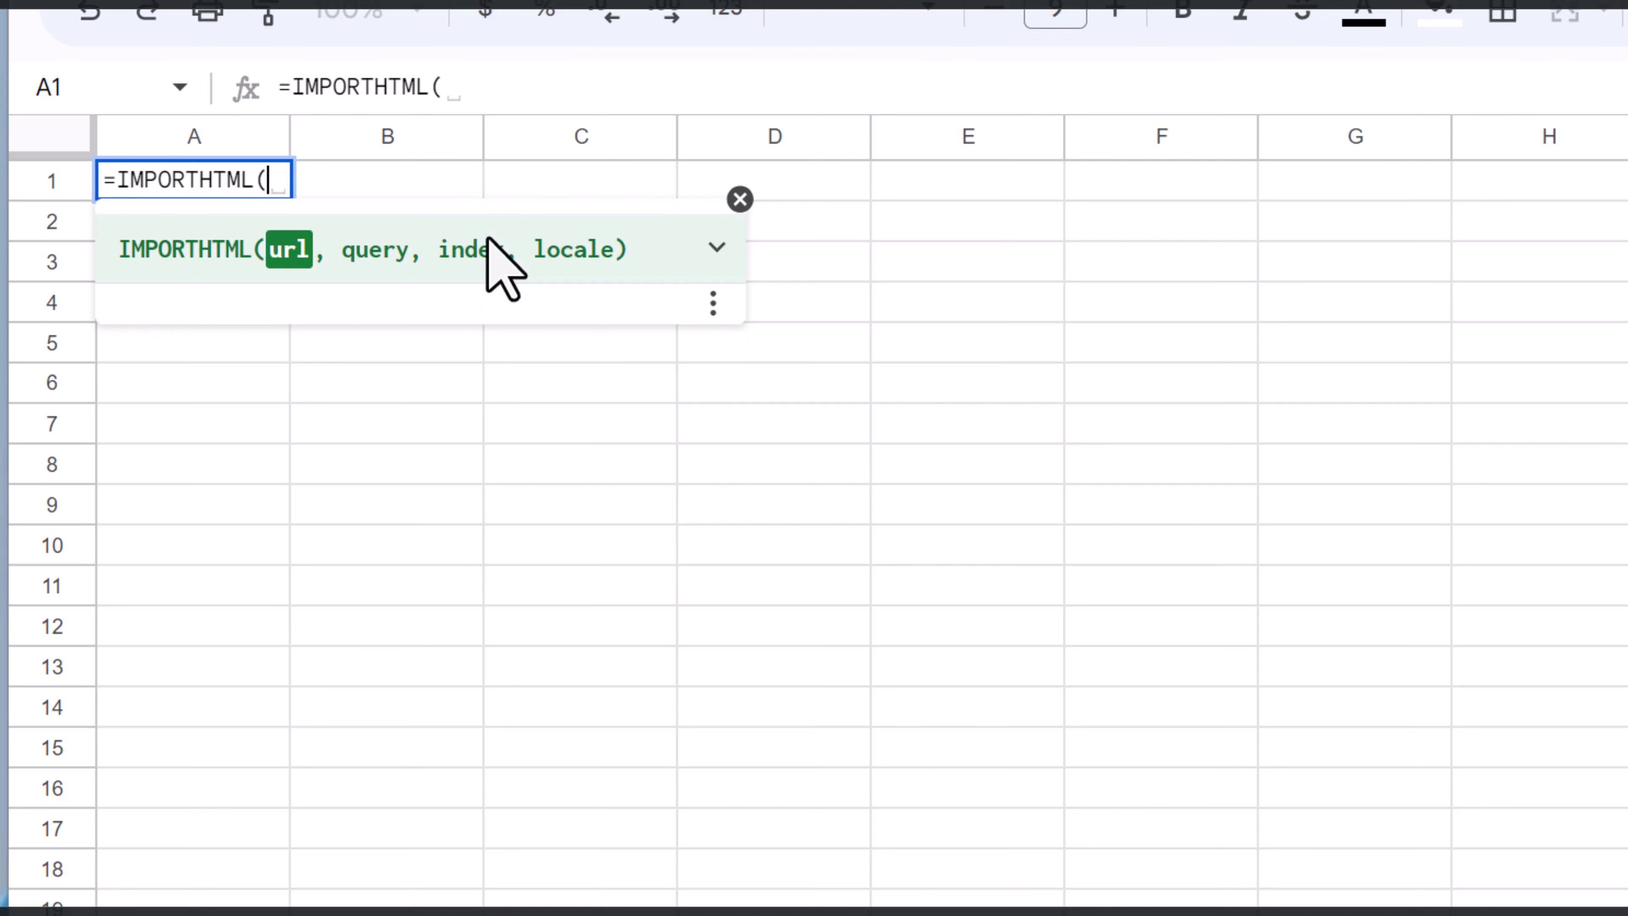
pyautogui.write('"')
pyautogui.hotkey('ctrl', 'v')
pyautogui.write('",')
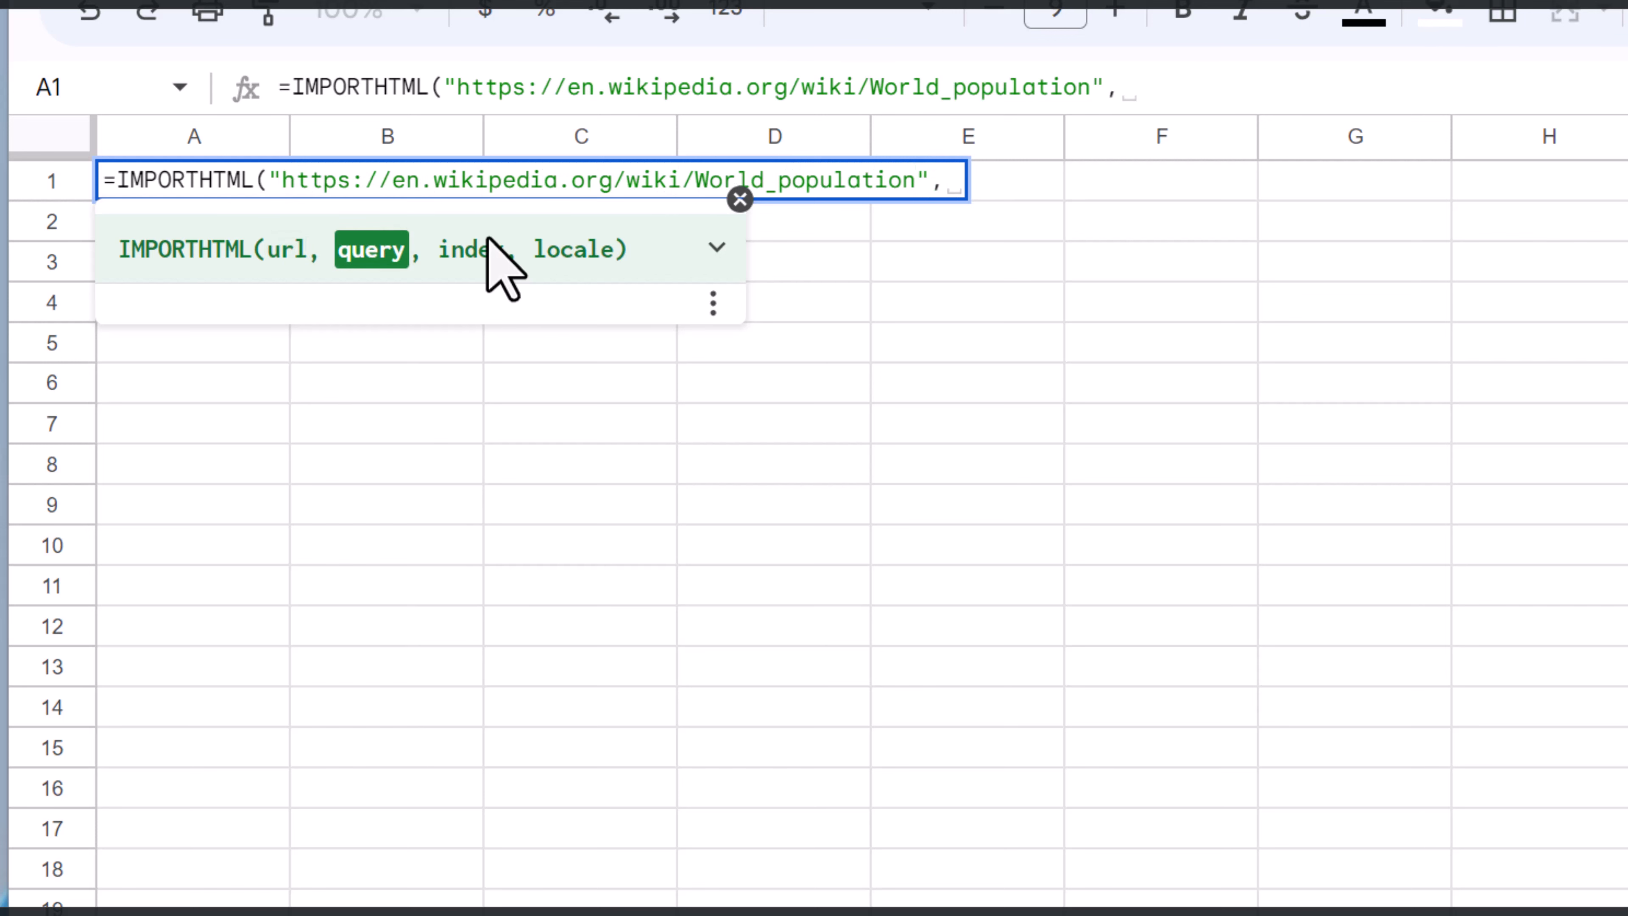
pyautogui.click(716, 250)
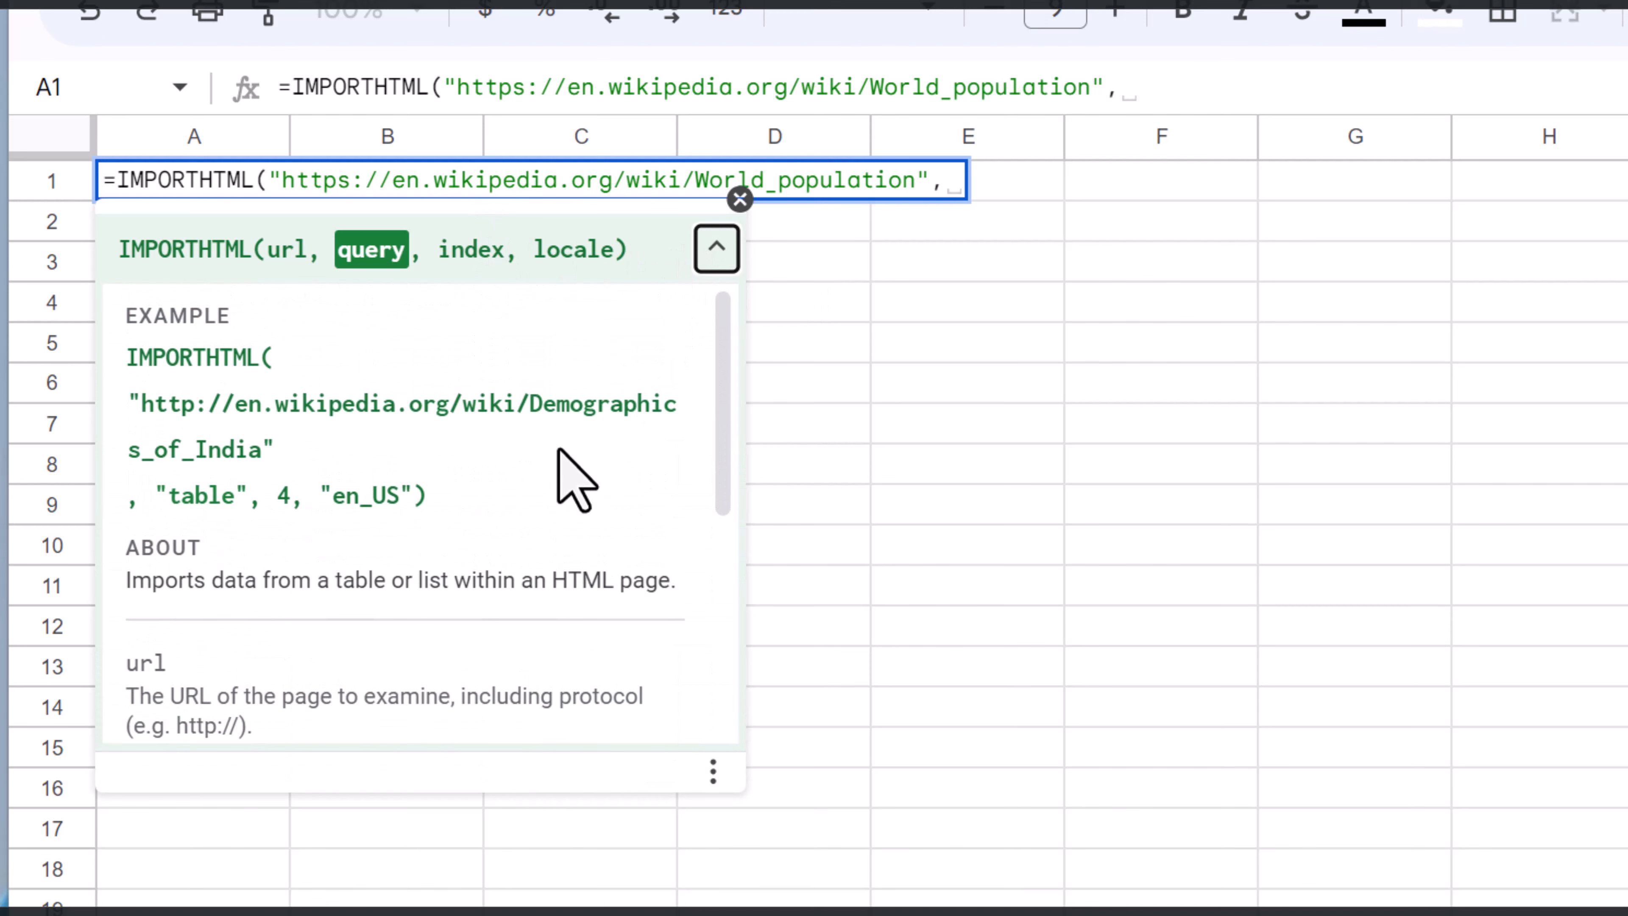
pyautogui.scroll(-5, 571, 478)
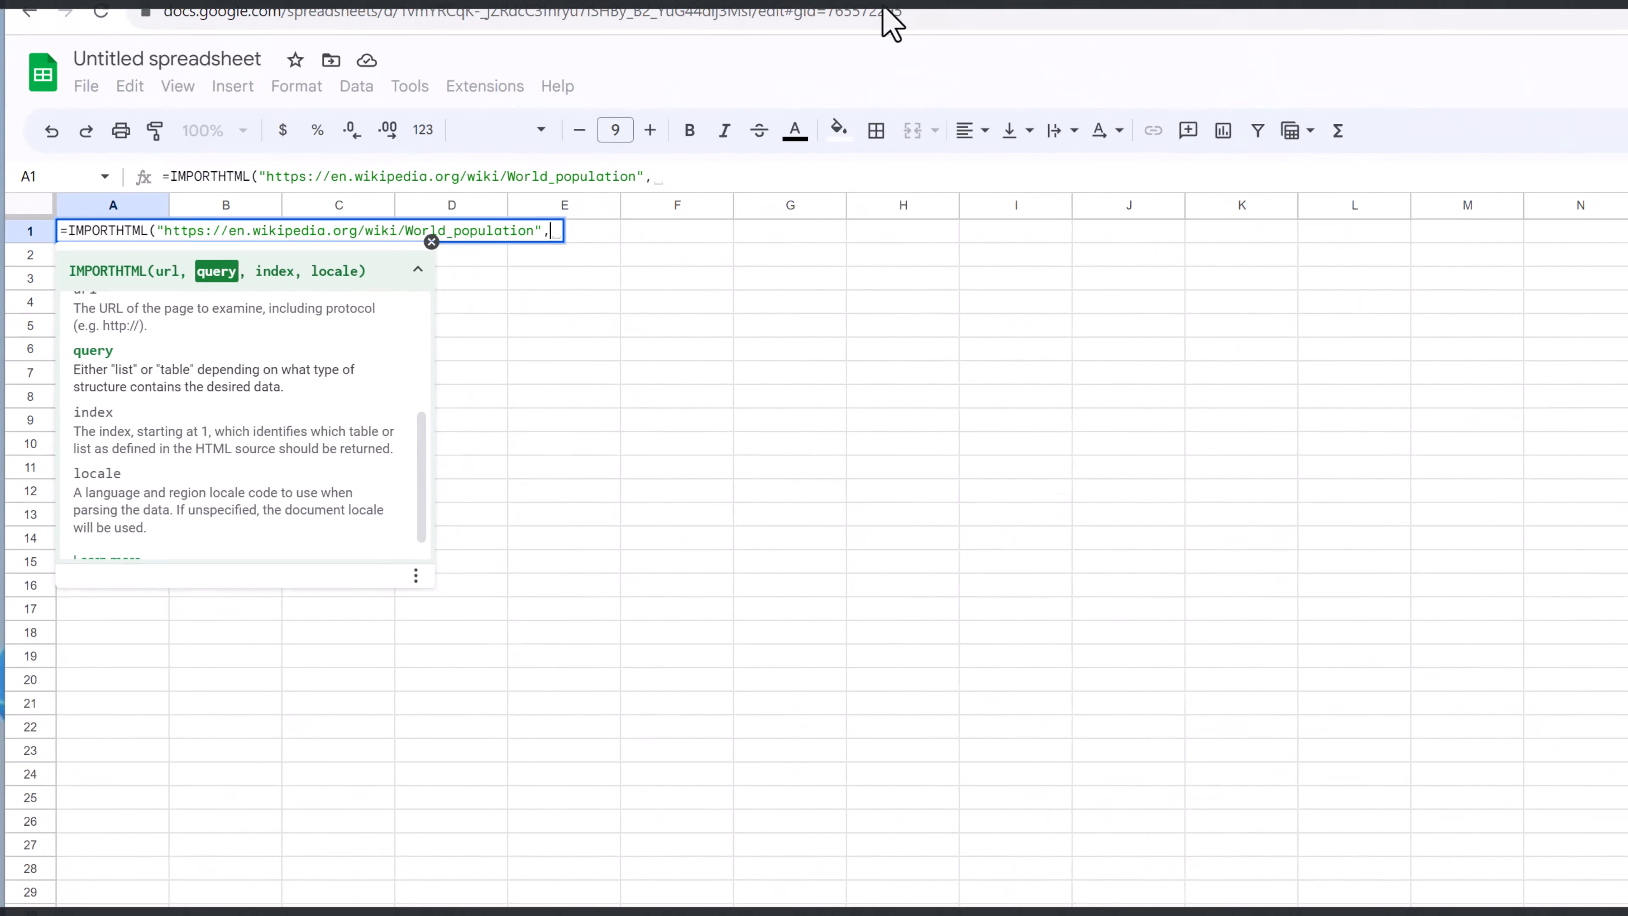
# Return to the World population article and inspect the Year header of the Global annual population growth table in the developer tools
pyautogui.click(721, 37)
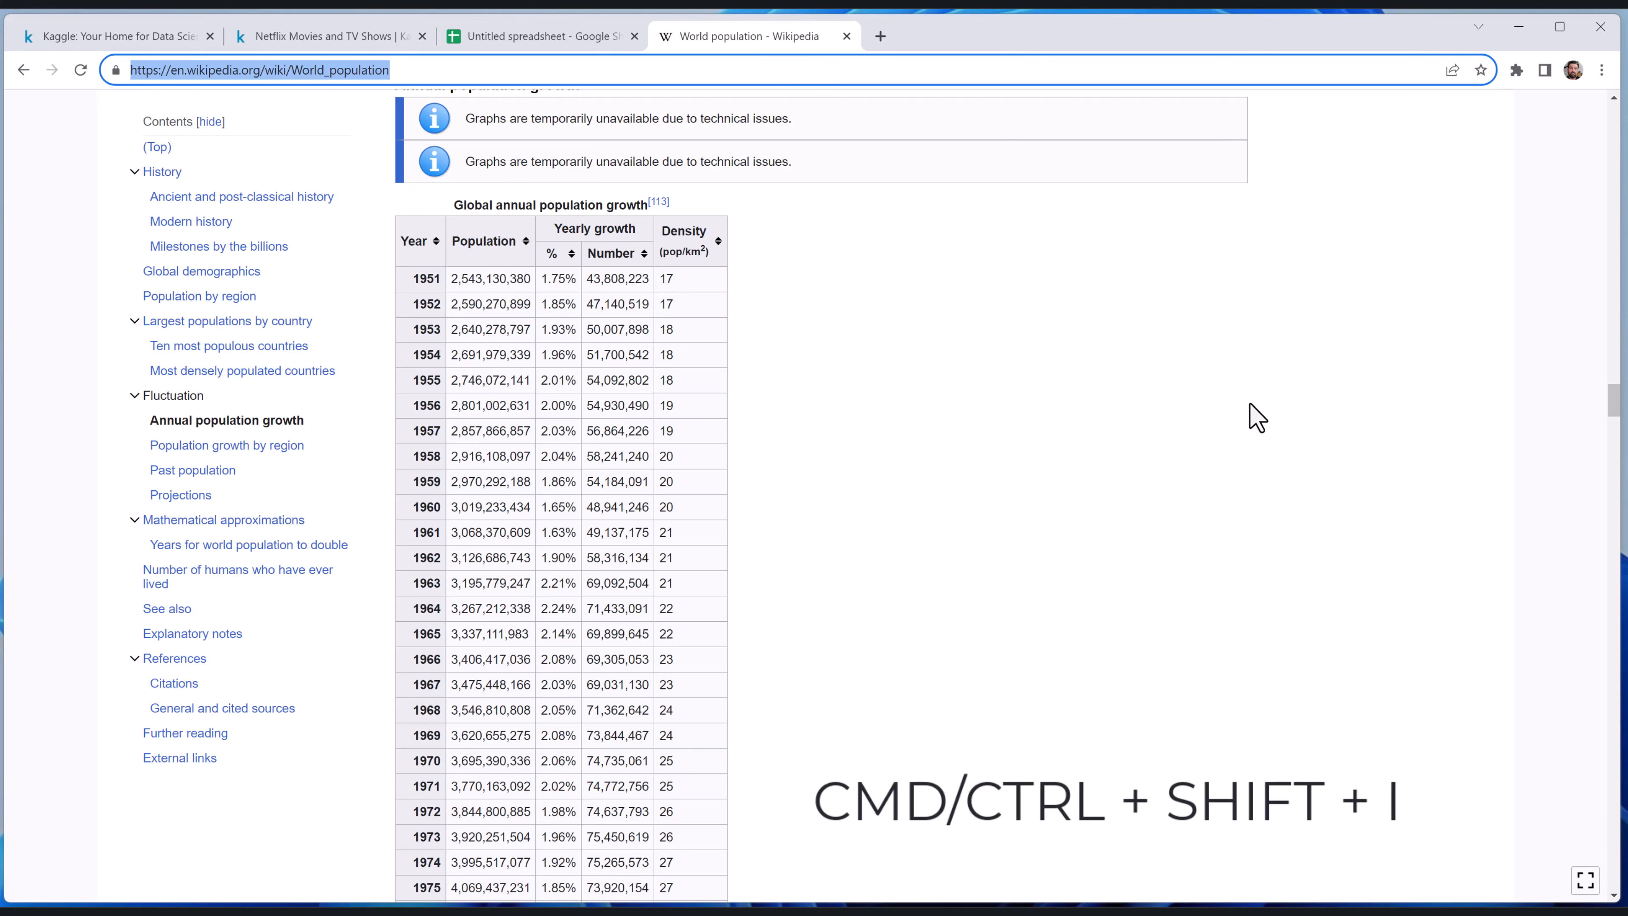
pyautogui.hotkey('ctrl', 'shift', 'i')
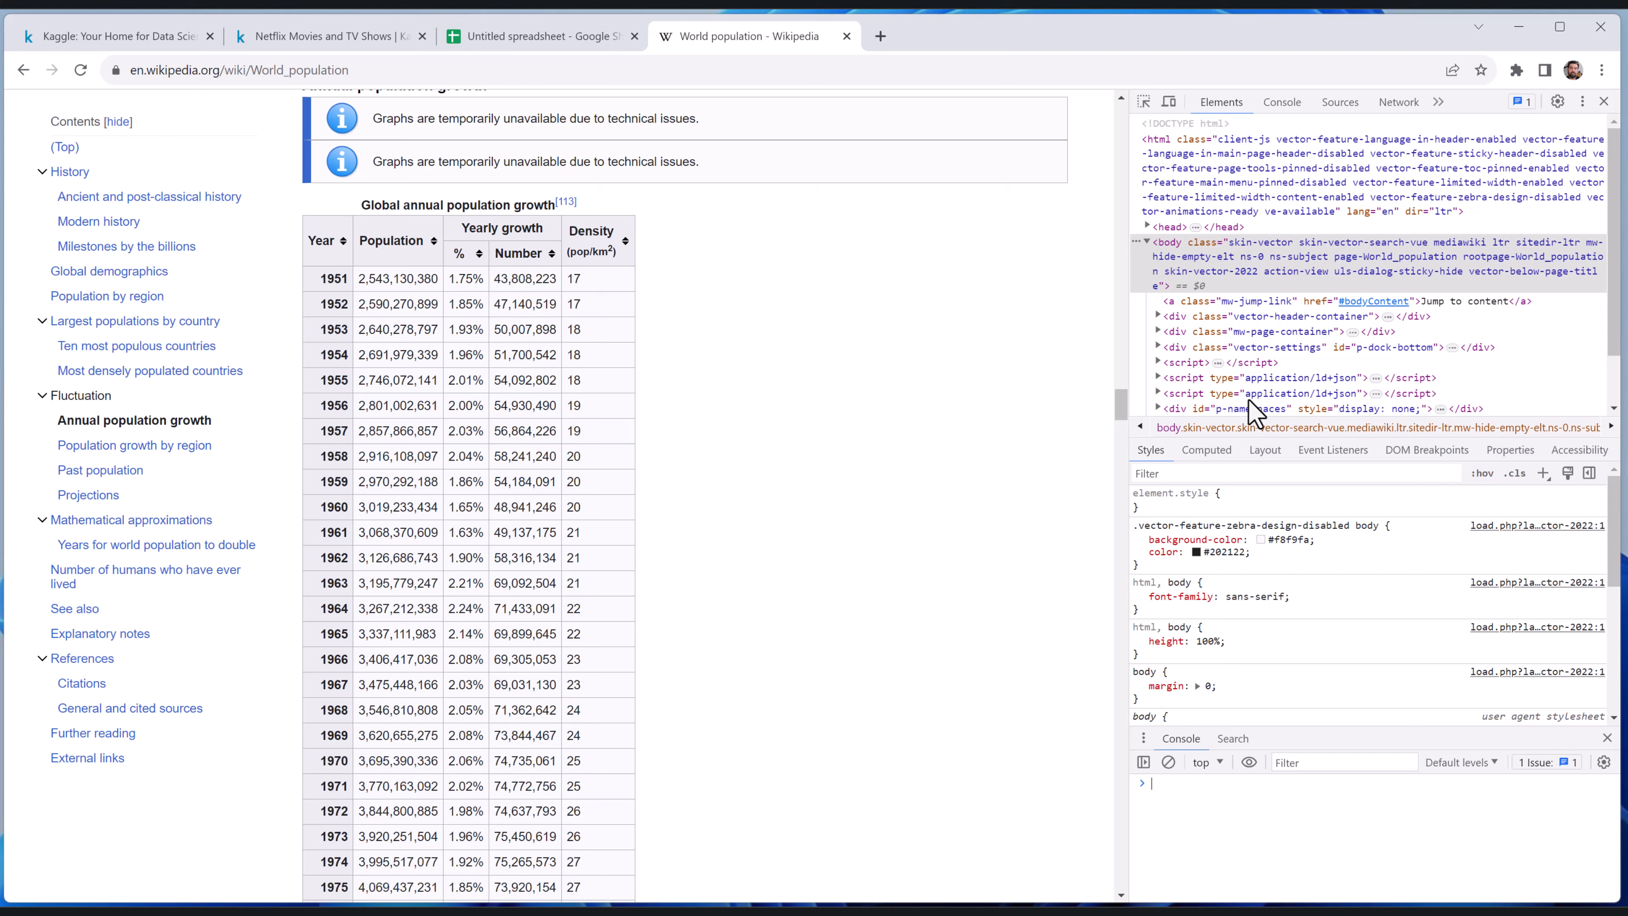
pyautogui.click(1143, 102)
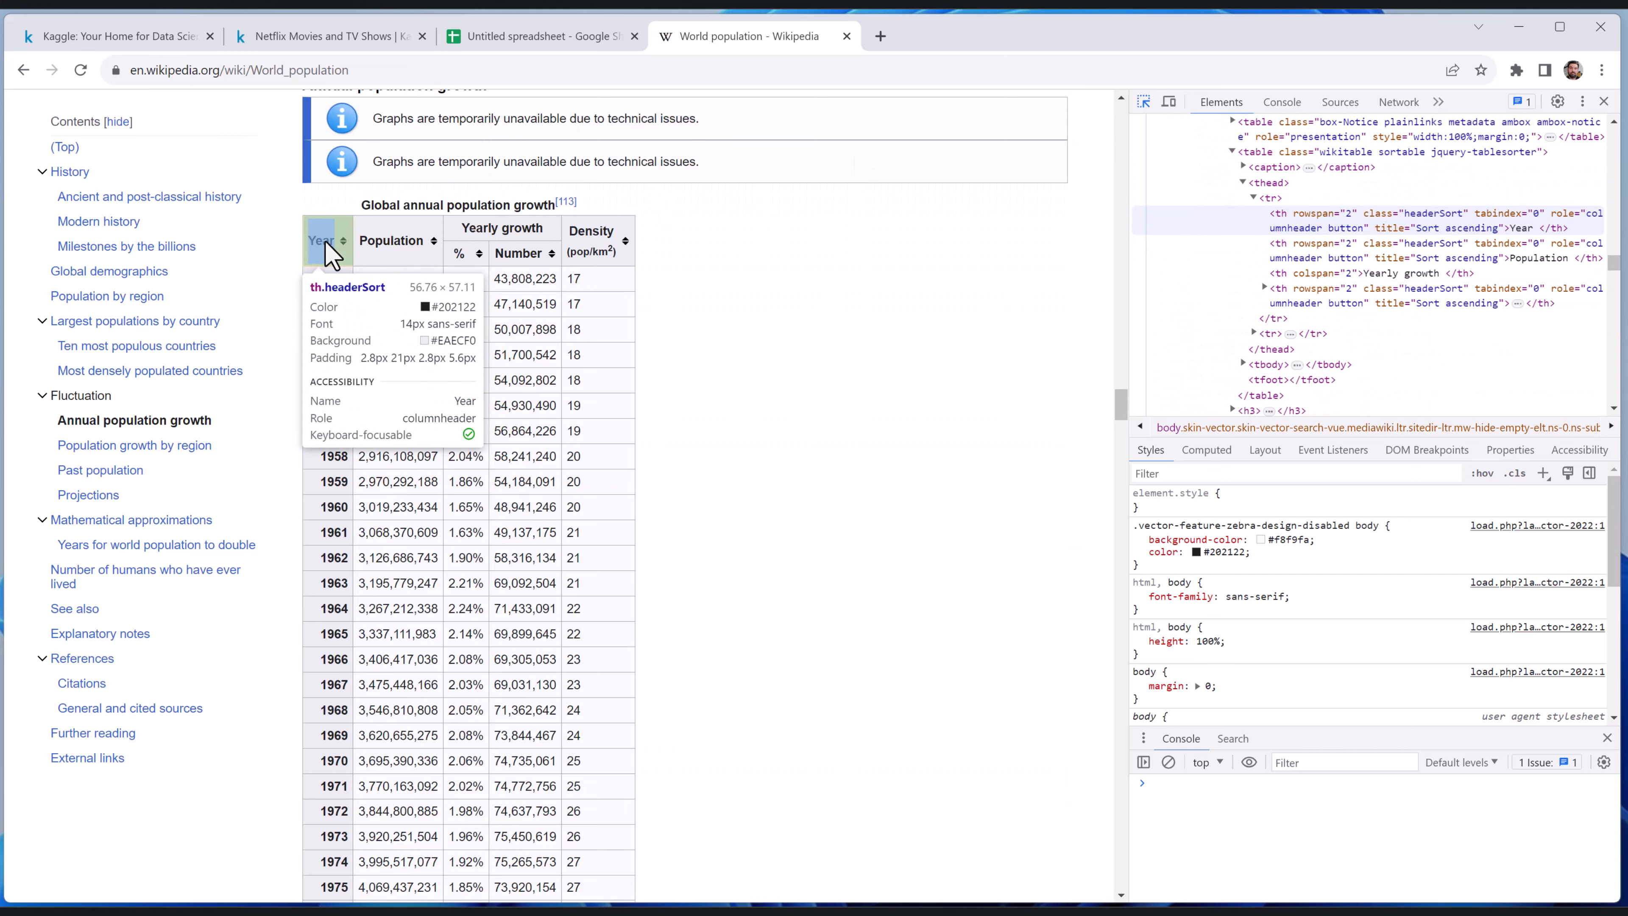
pyautogui.click(324, 241)
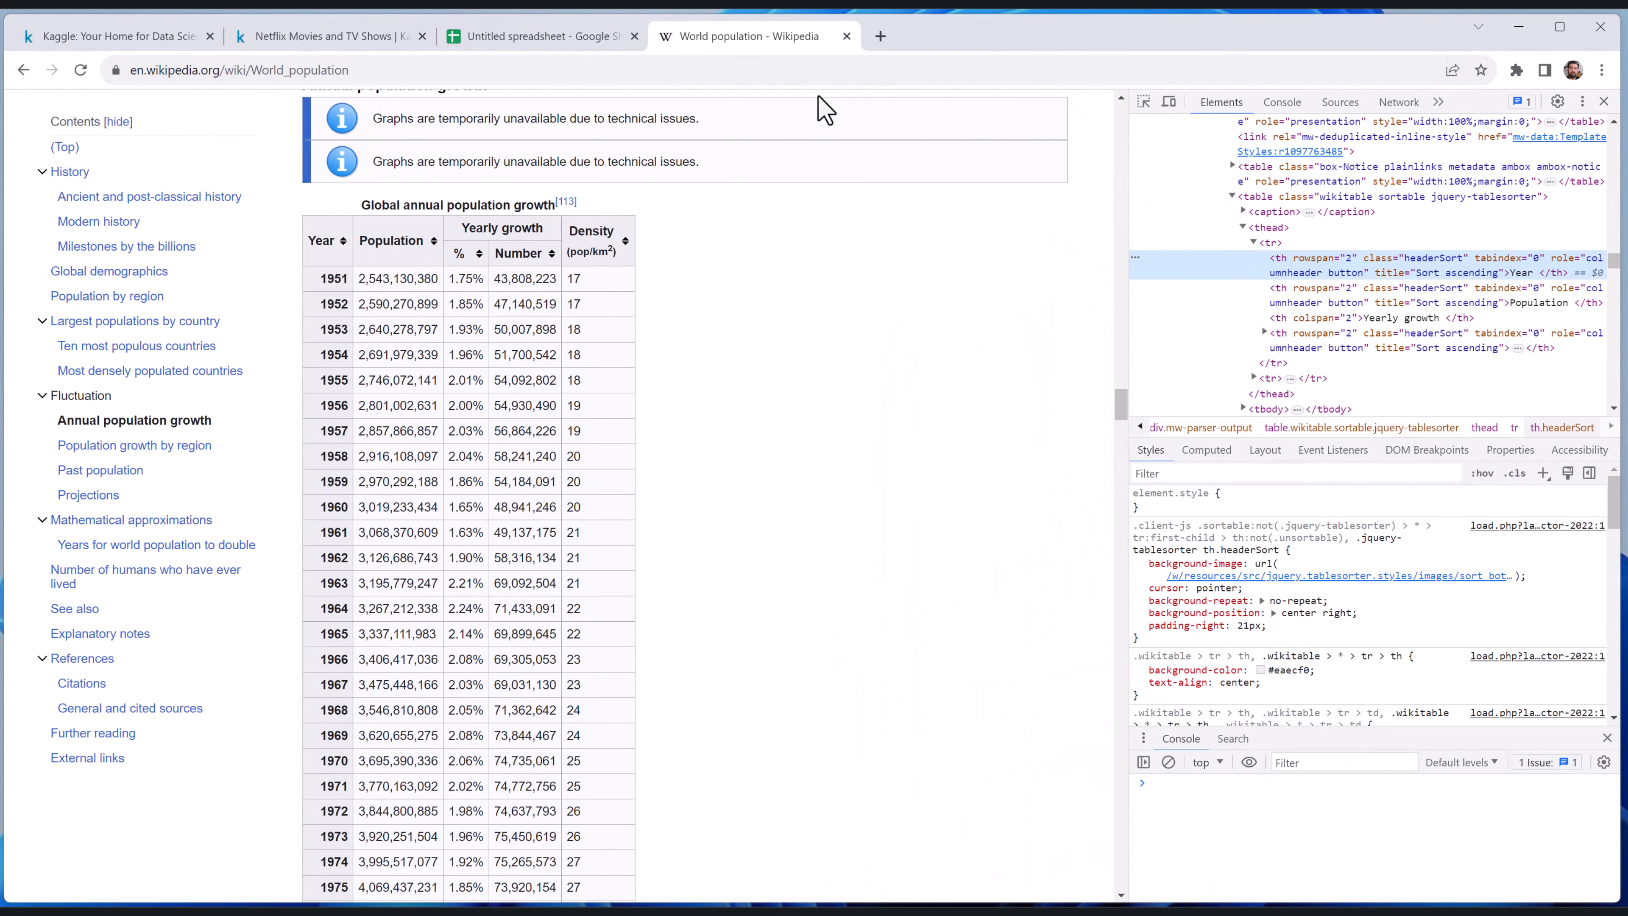
# Return to the spreadsheet and enter "table" as the query argument of the IMPORTHTML formula in A1
pyautogui.click(559, 36)
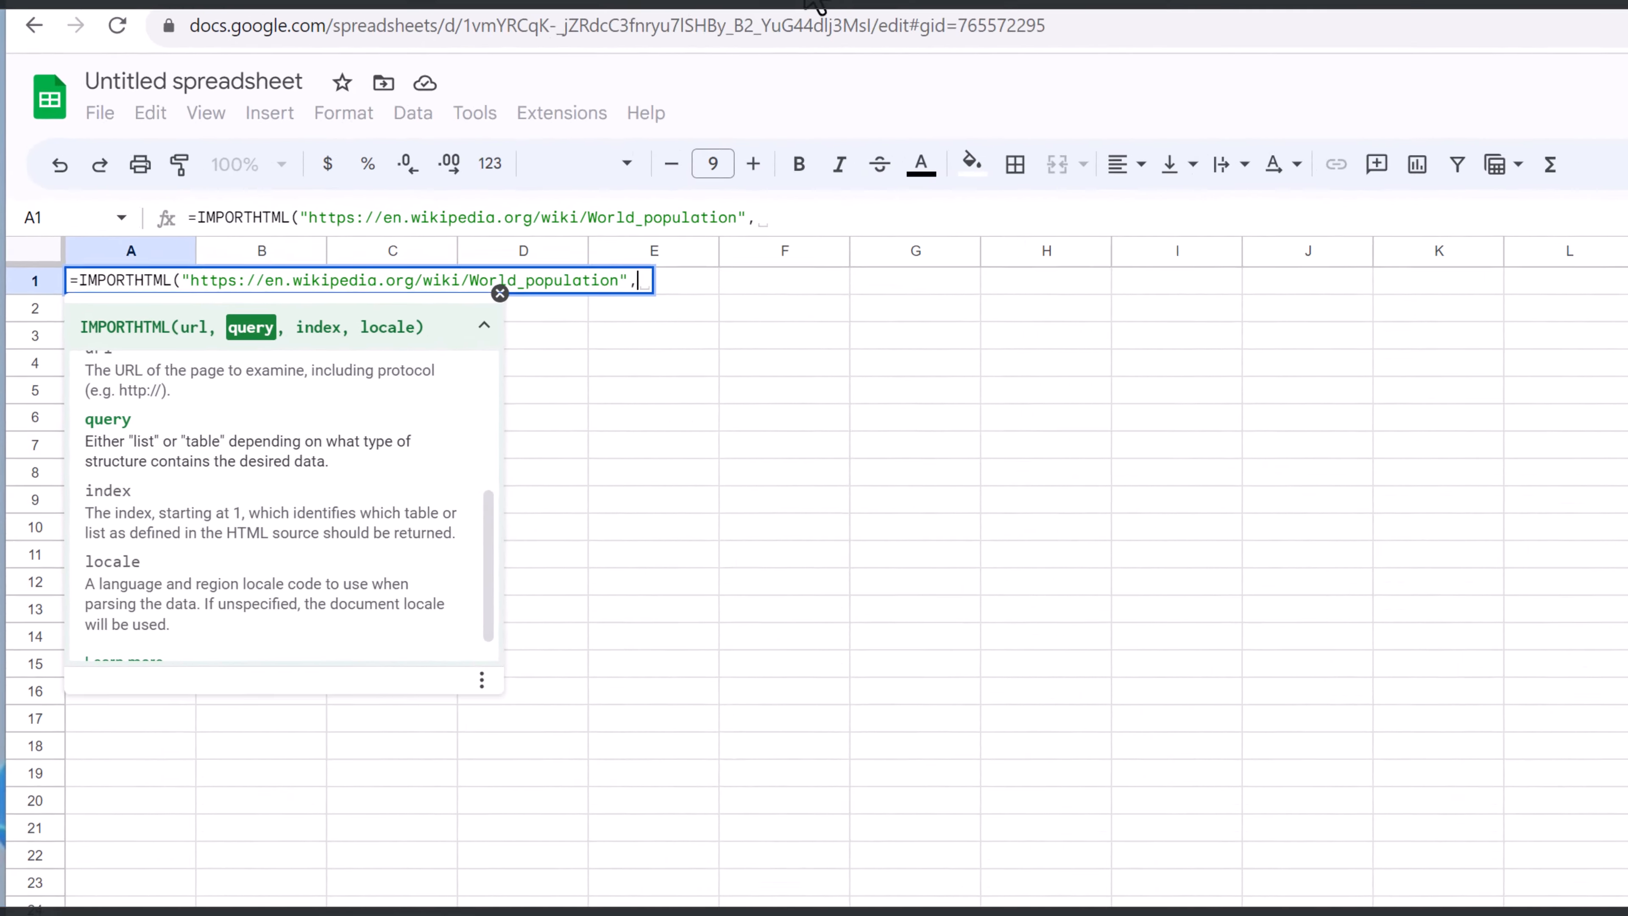
pyautogui.write('table"')
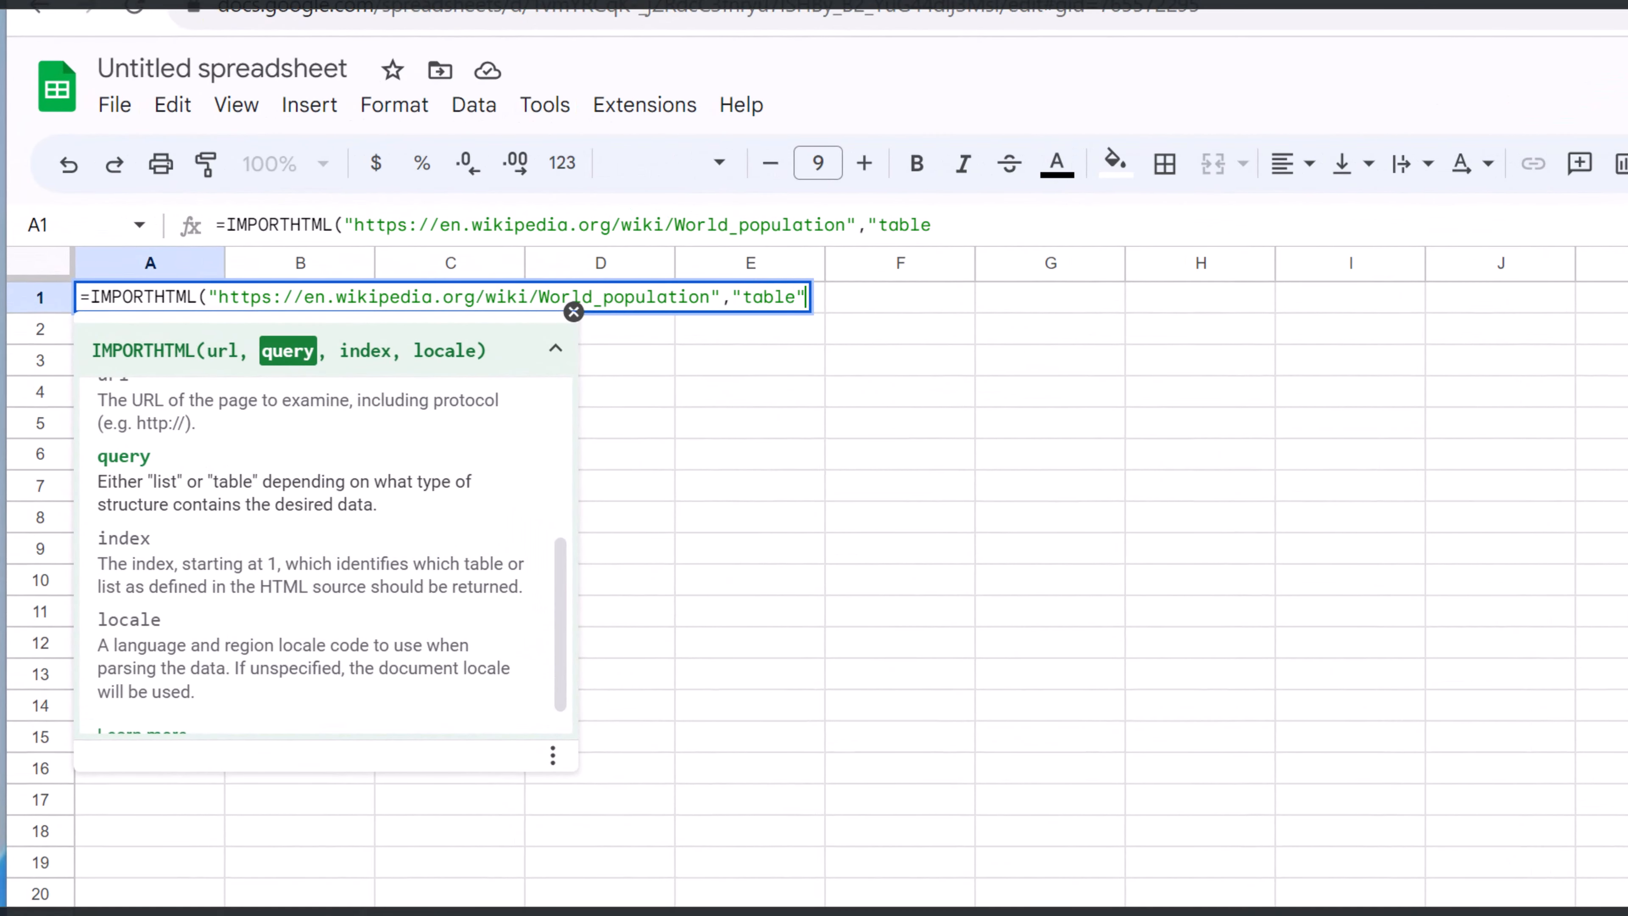
pyautogui.write(',')
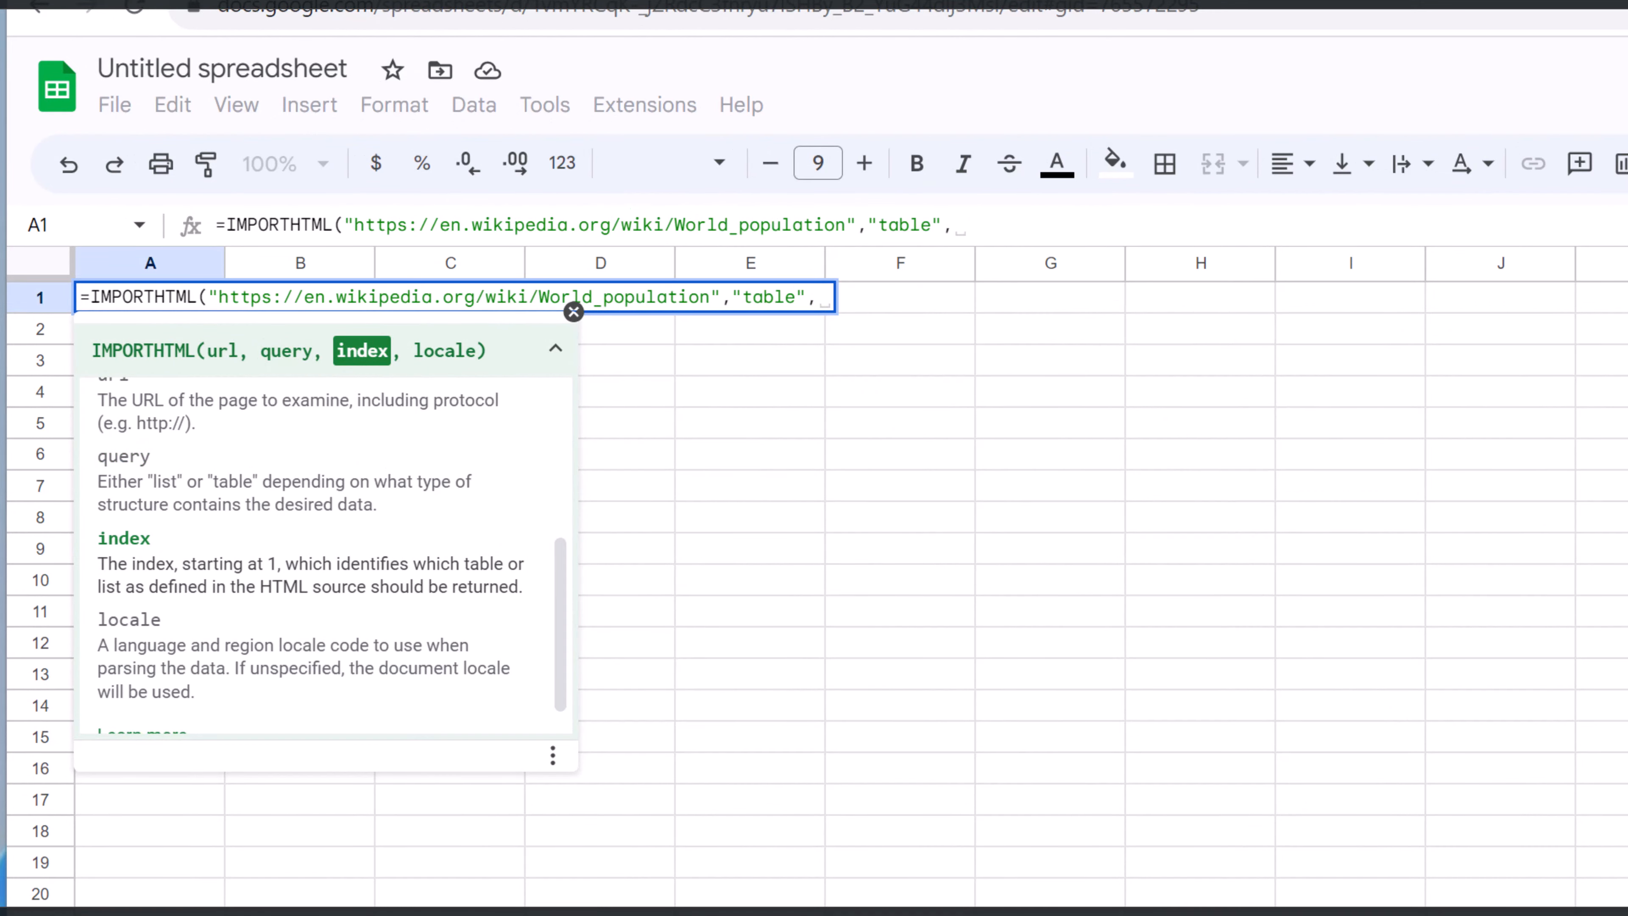
# Return to the World population article, close the developer tools and look back through its tables to work out the growth table's index
pyautogui.click(795, 36)
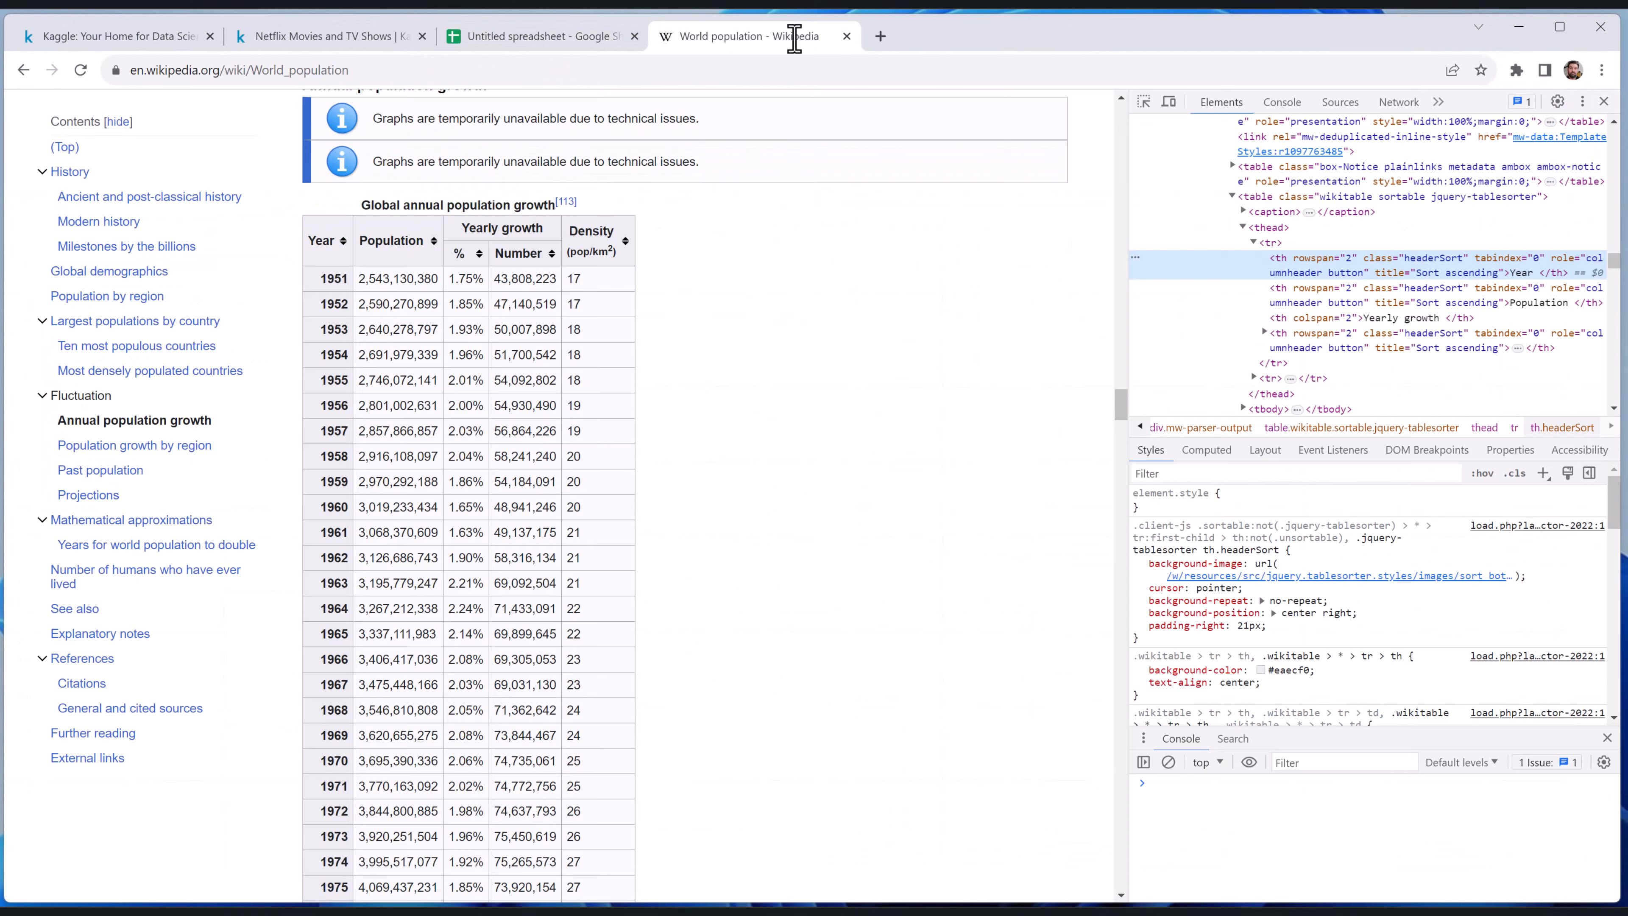
pyautogui.click(1604, 101)
pyautogui.scroll(15, 895, 592)
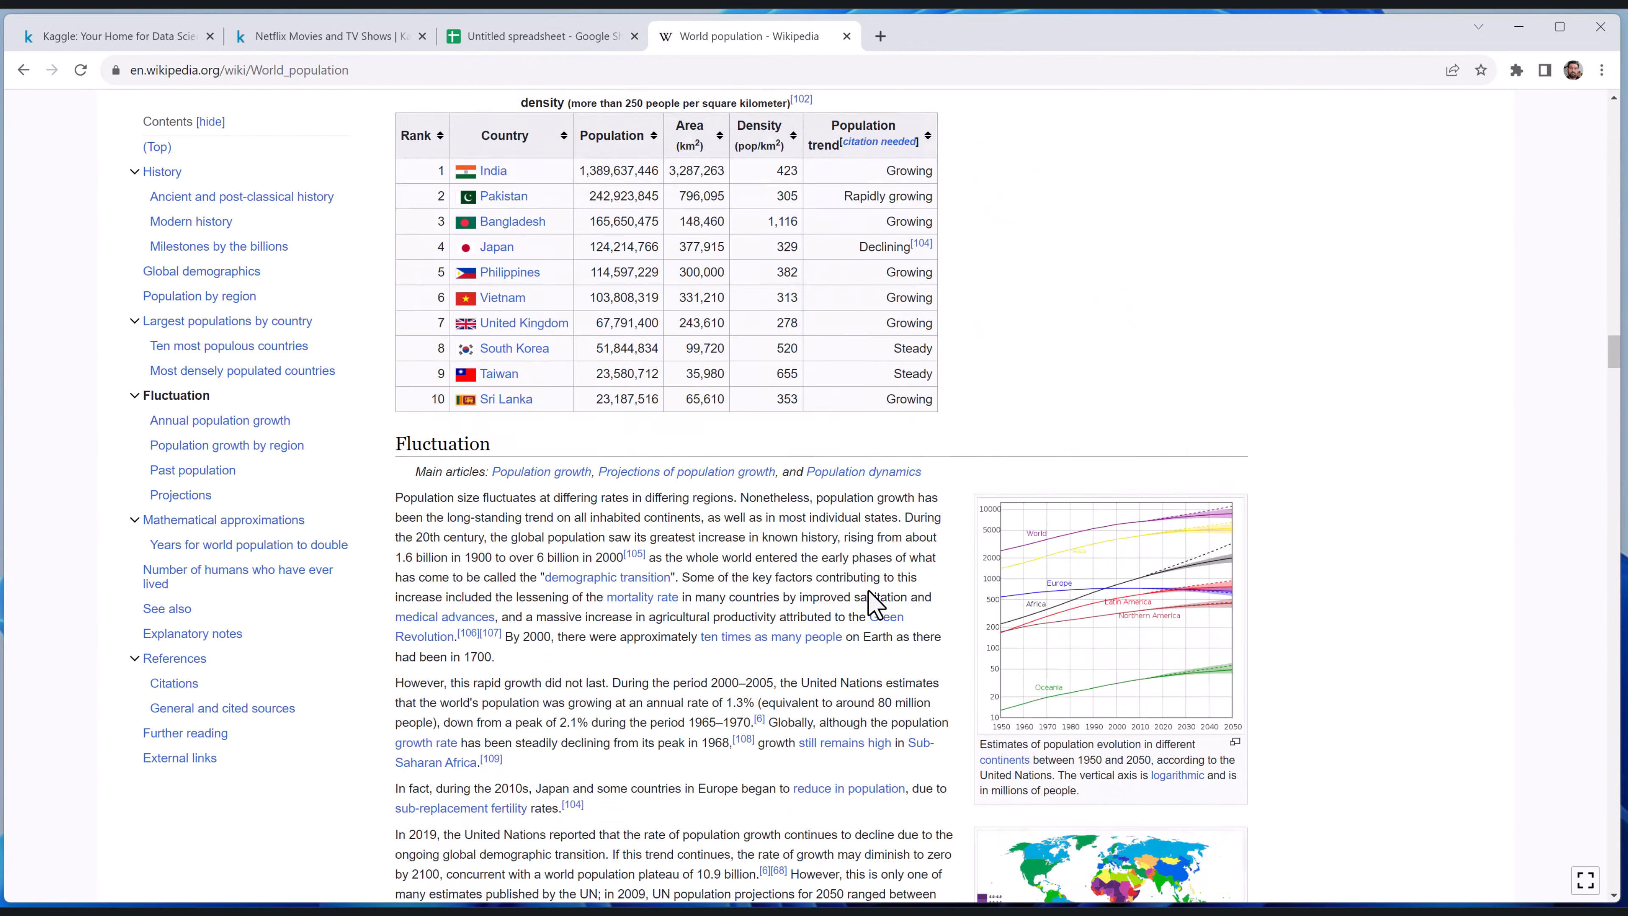
pyautogui.scroll(15, 875, 604)
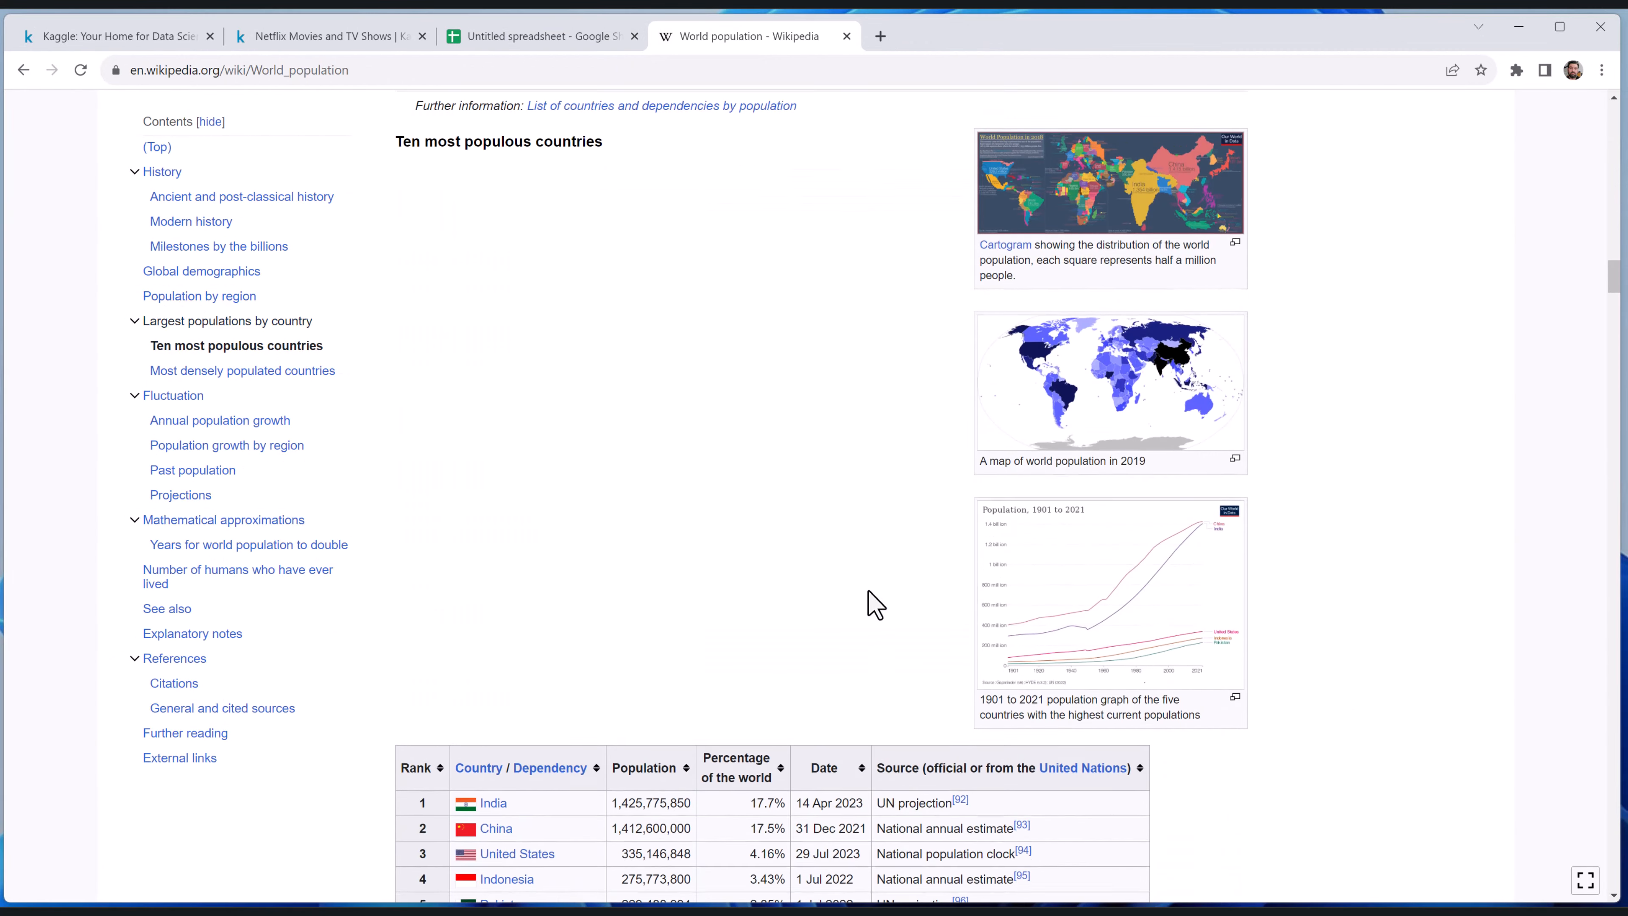
# Return to the spreadsheet, complete the IMPORTHTML formula in A1 with index 12, and review the imported rows
pyautogui.click(505, 40)
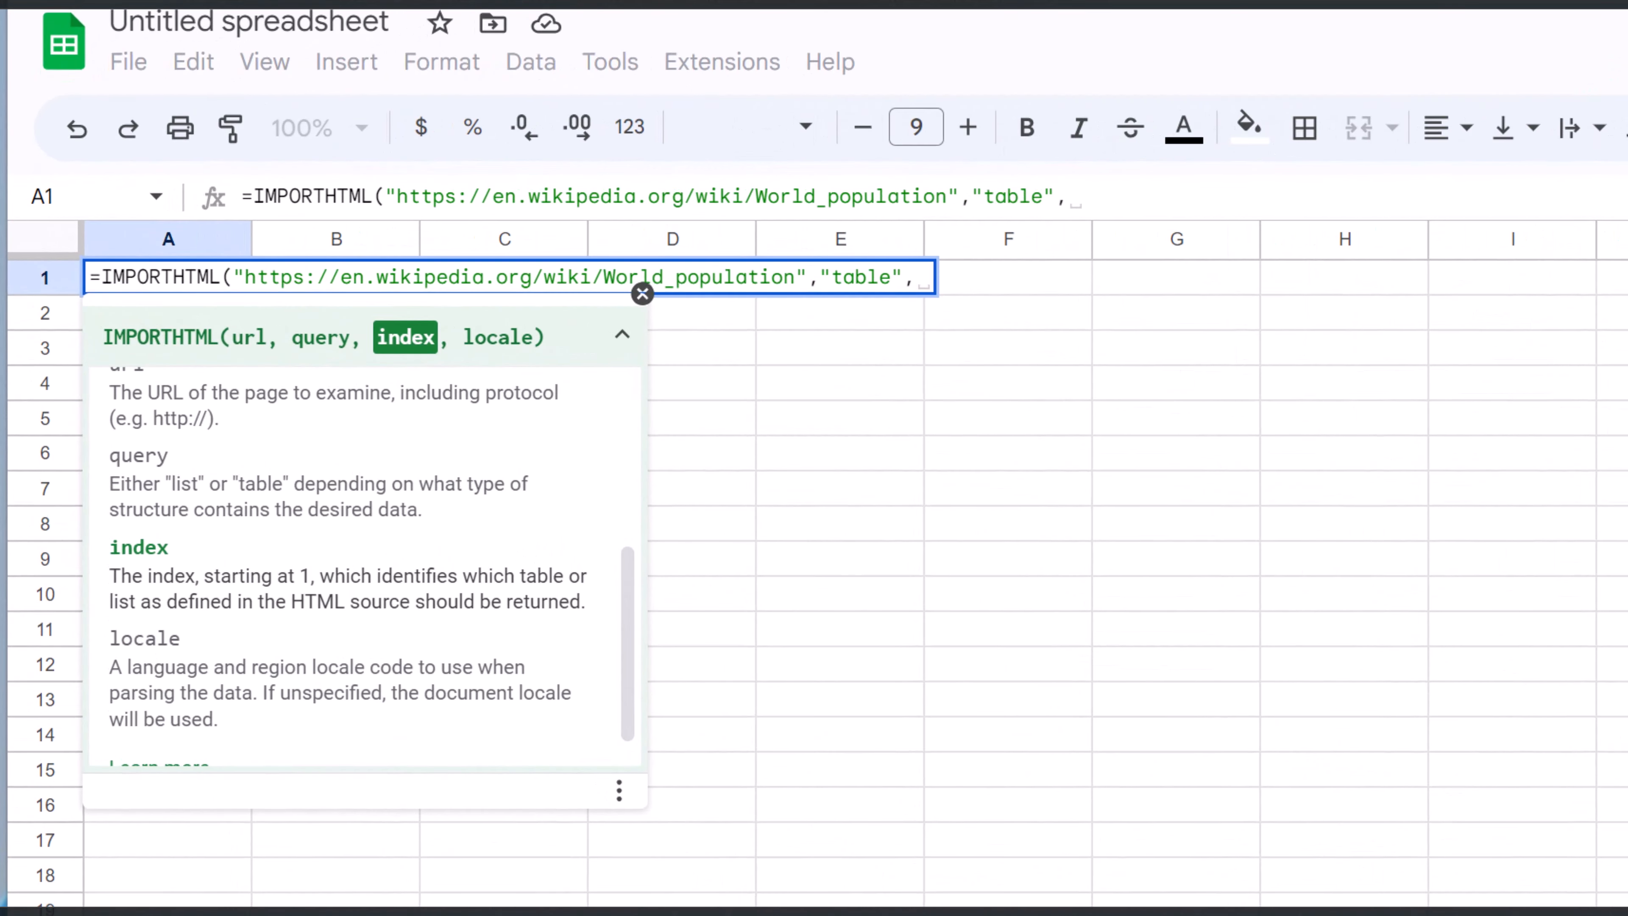
pyautogui.write('12')
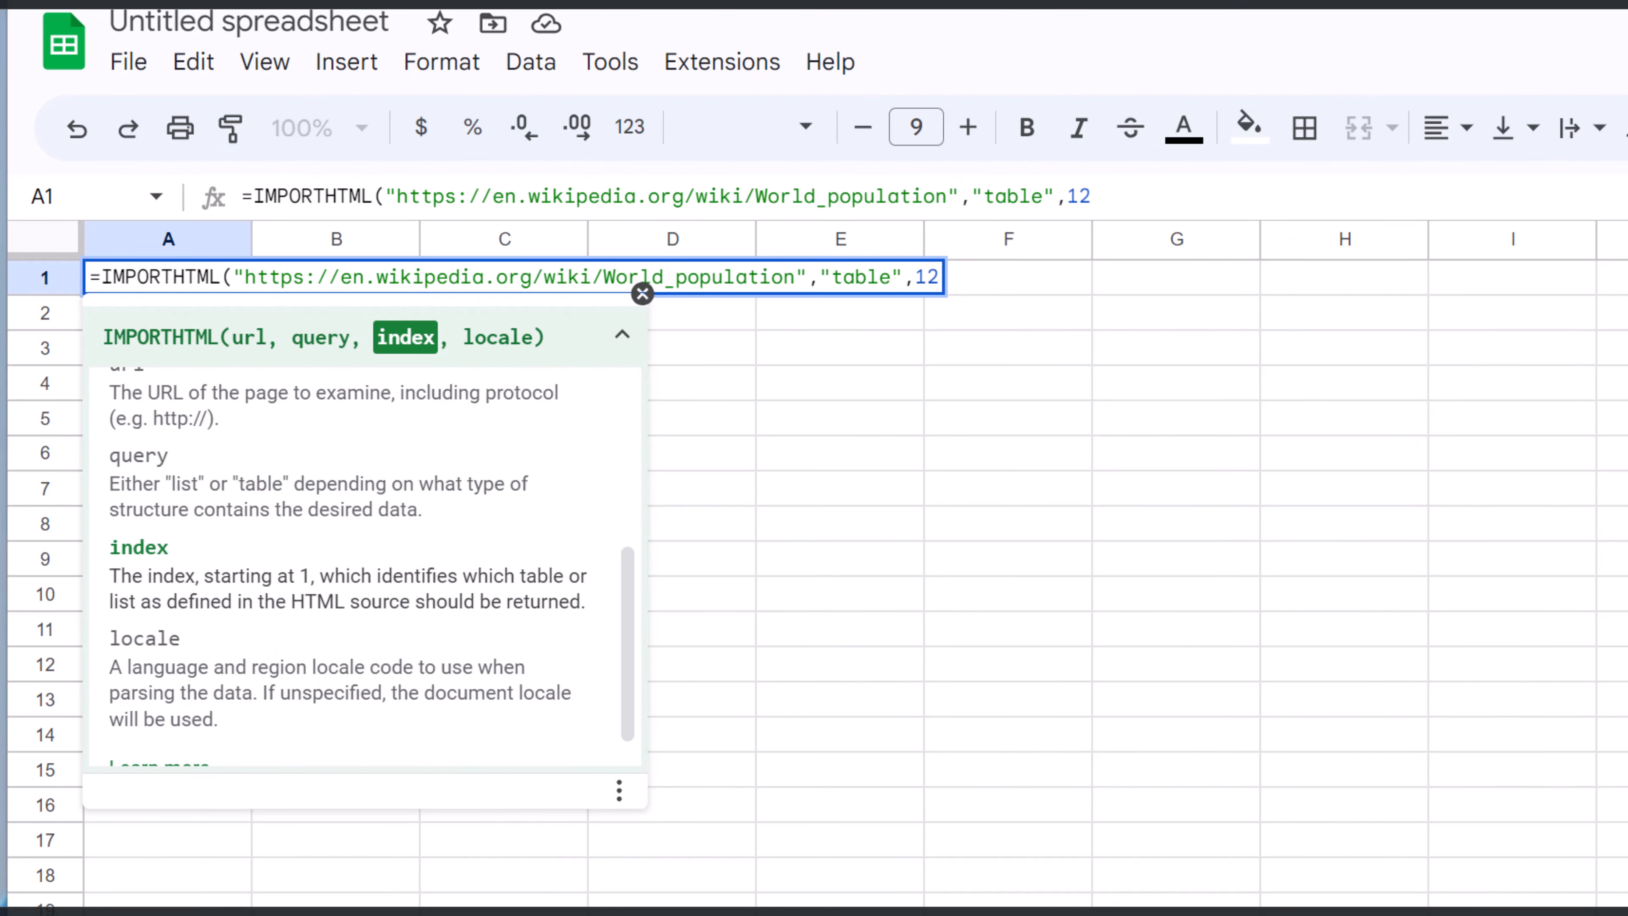
pyautogui.write(')')
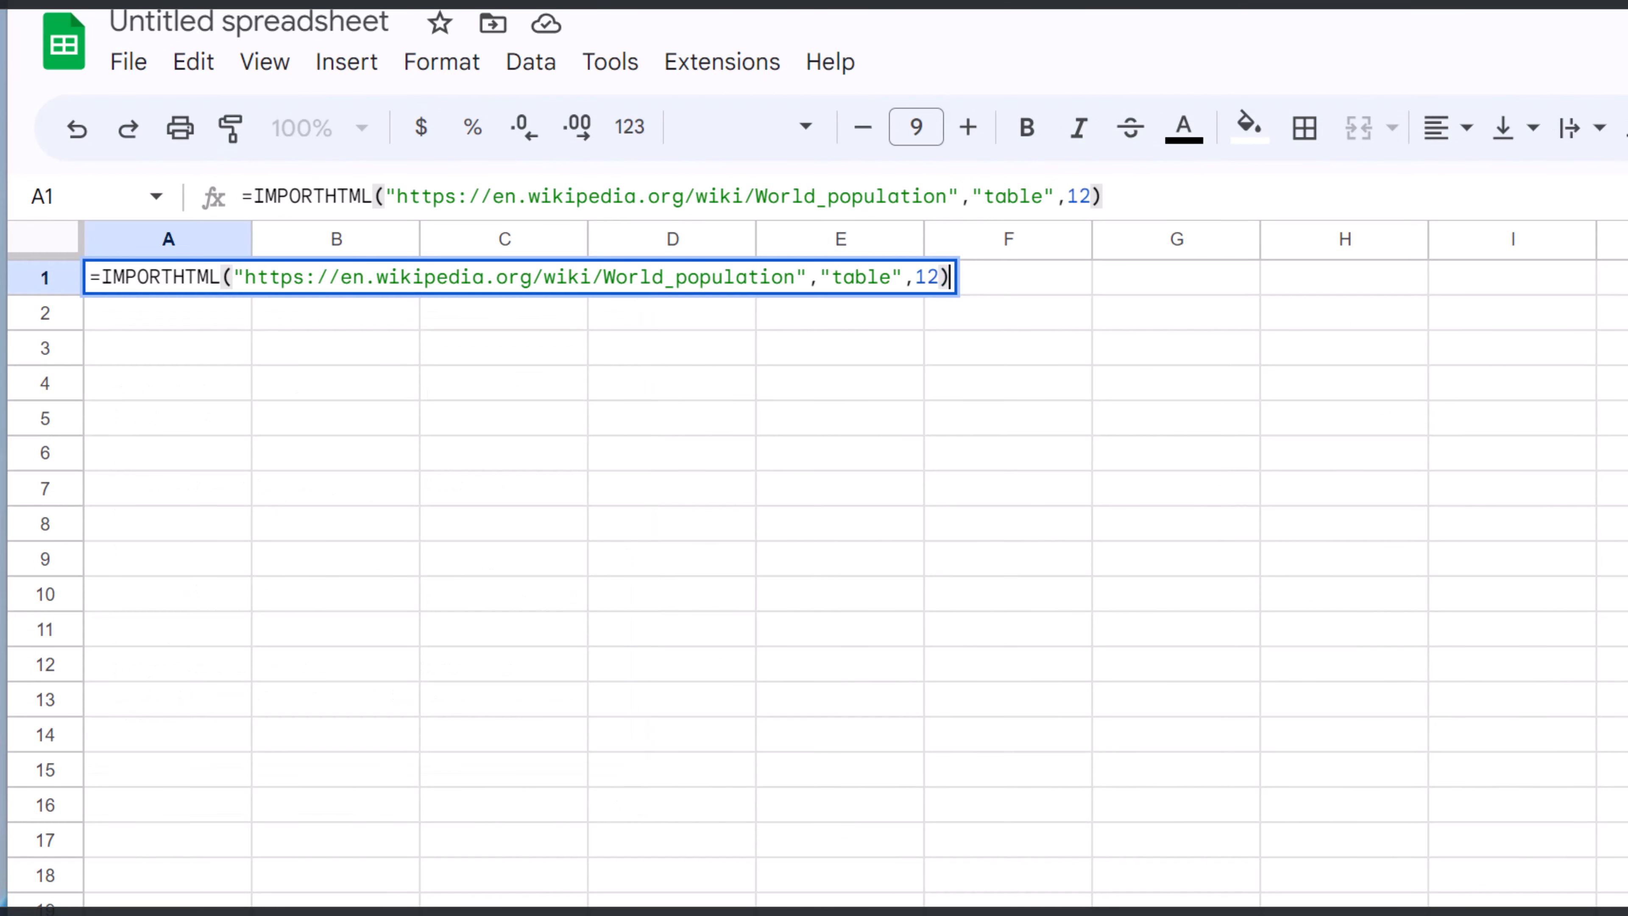
pyautogui.press('Return')
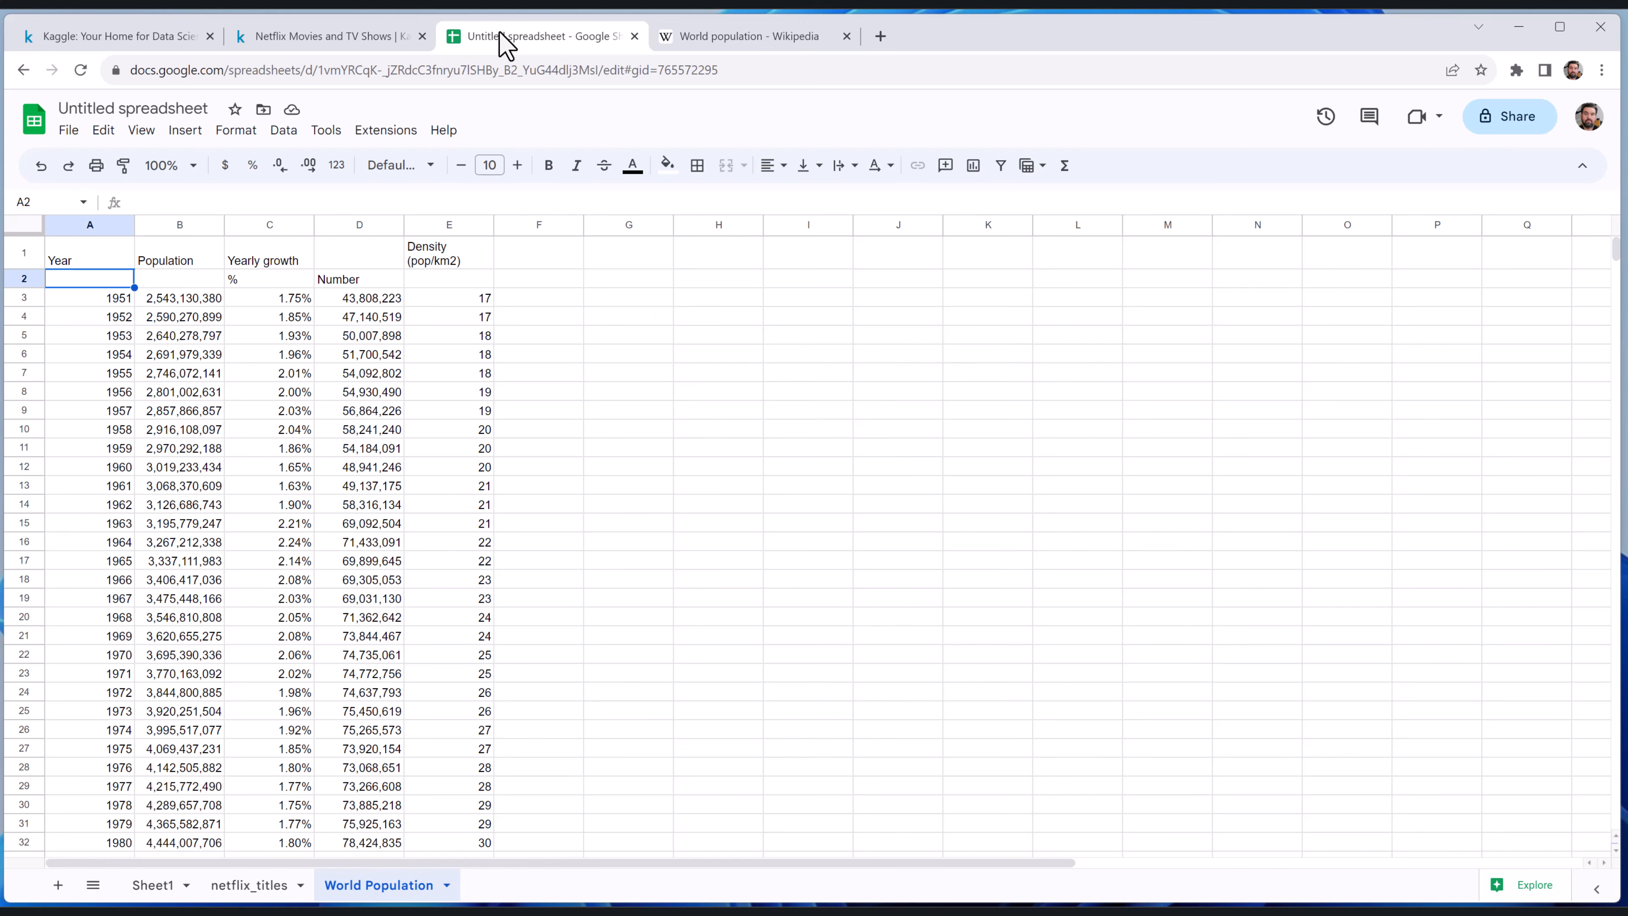
pyautogui.scroll(-15, 398, 465)
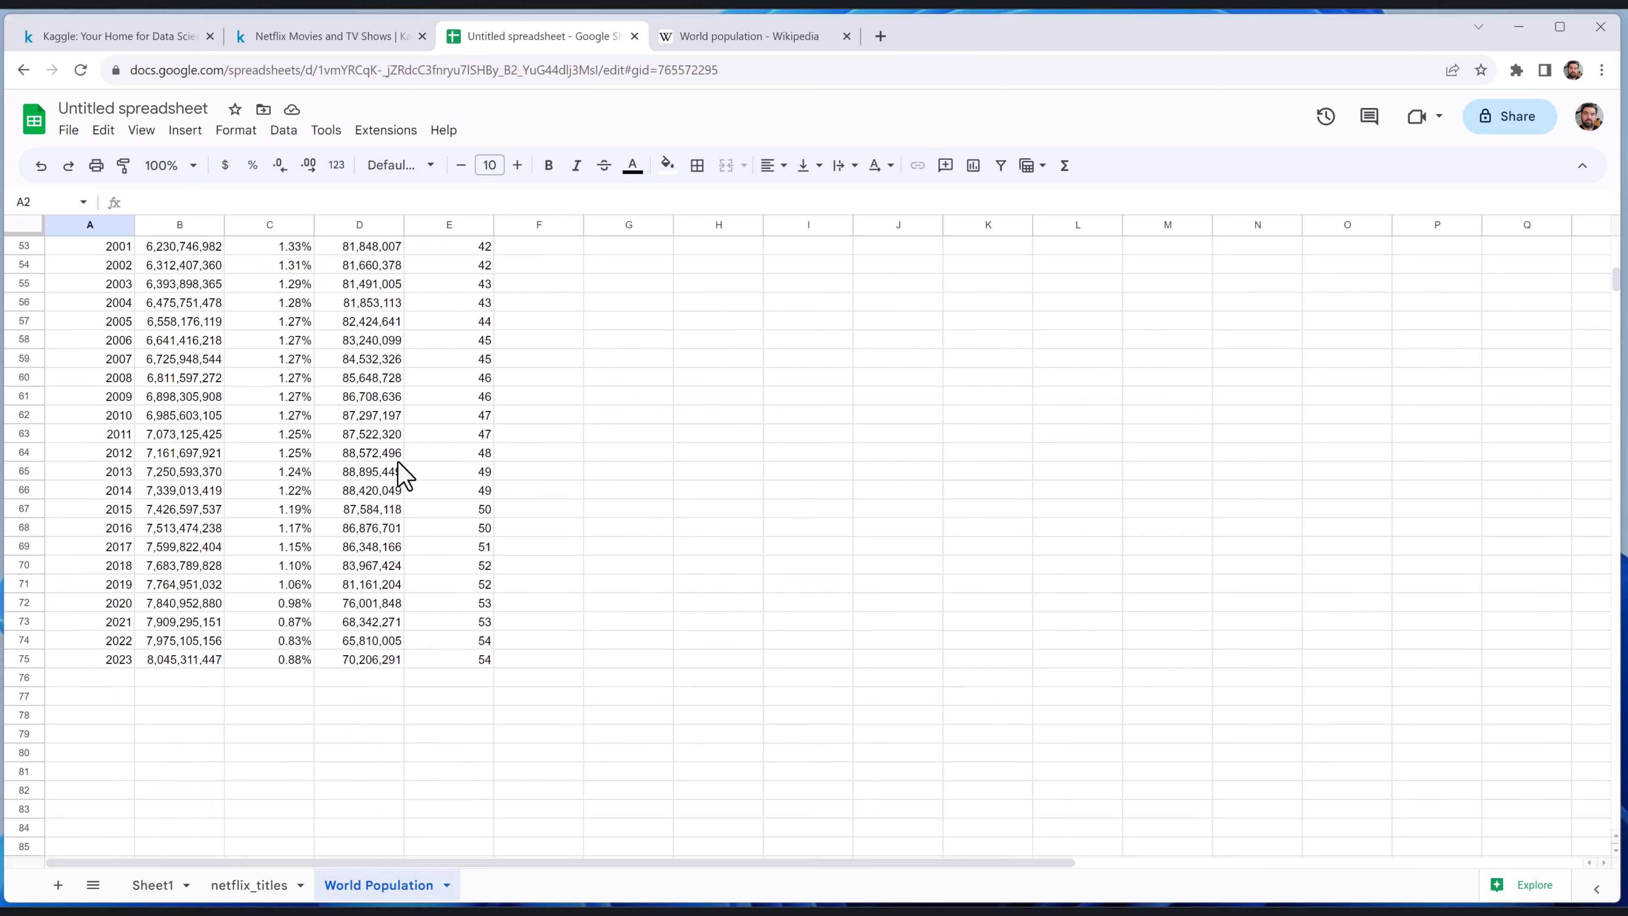
pyautogui.scroll(15, 399, 466)
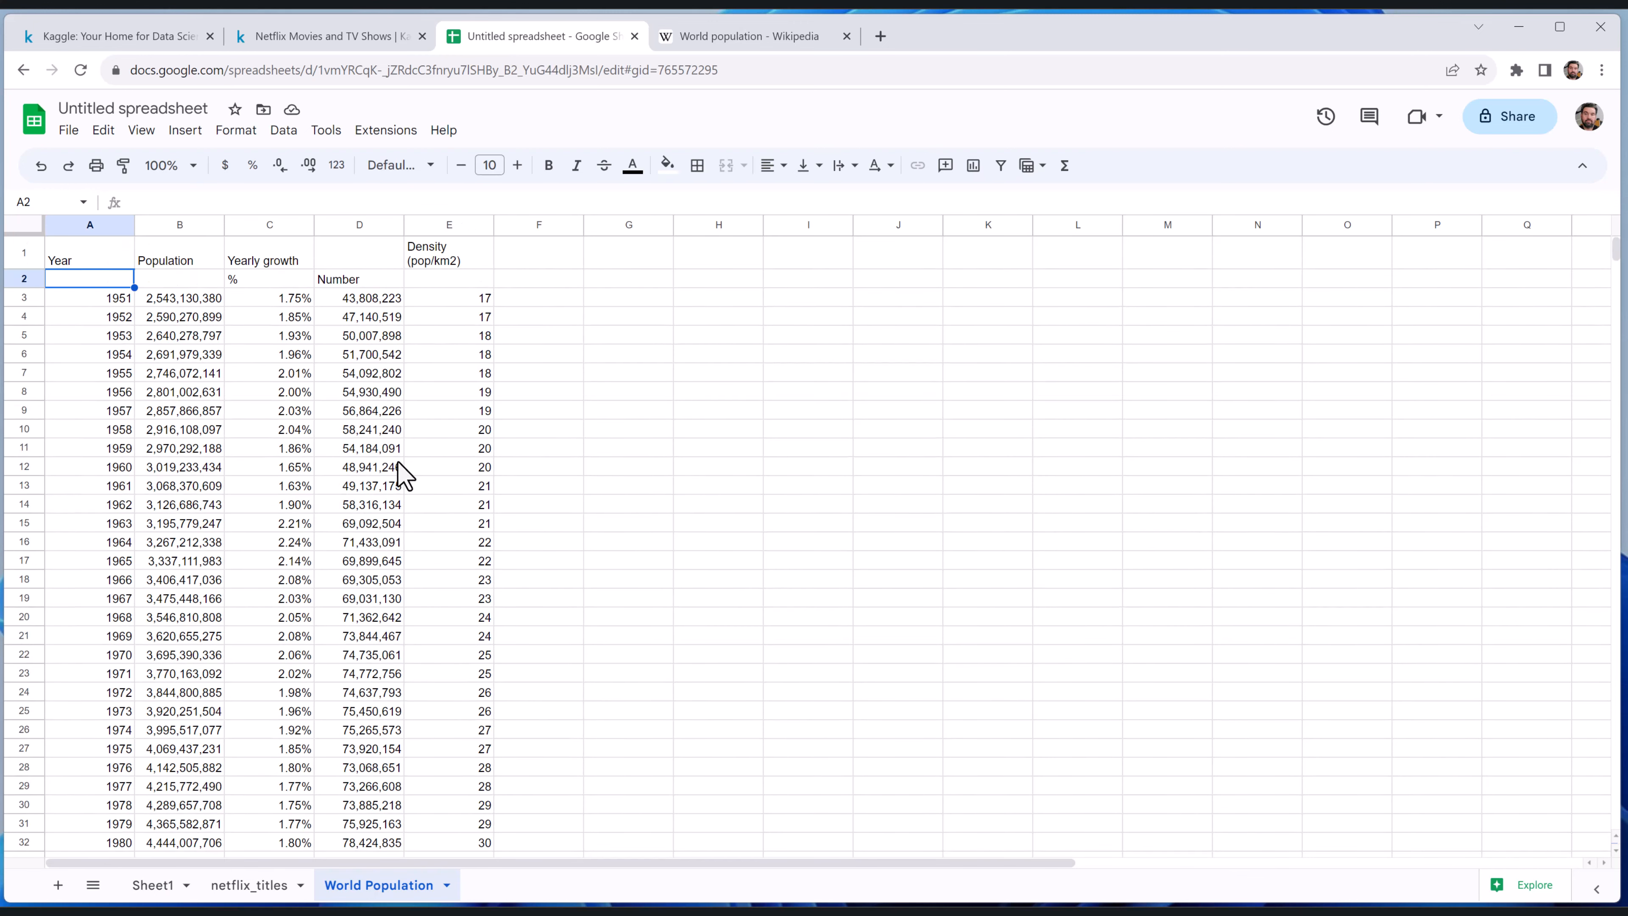
# Delete row 1, which holds the IMPORTHTML formula, from the World Population sheet and undo the deletion
pyautogui.click(87, 261)
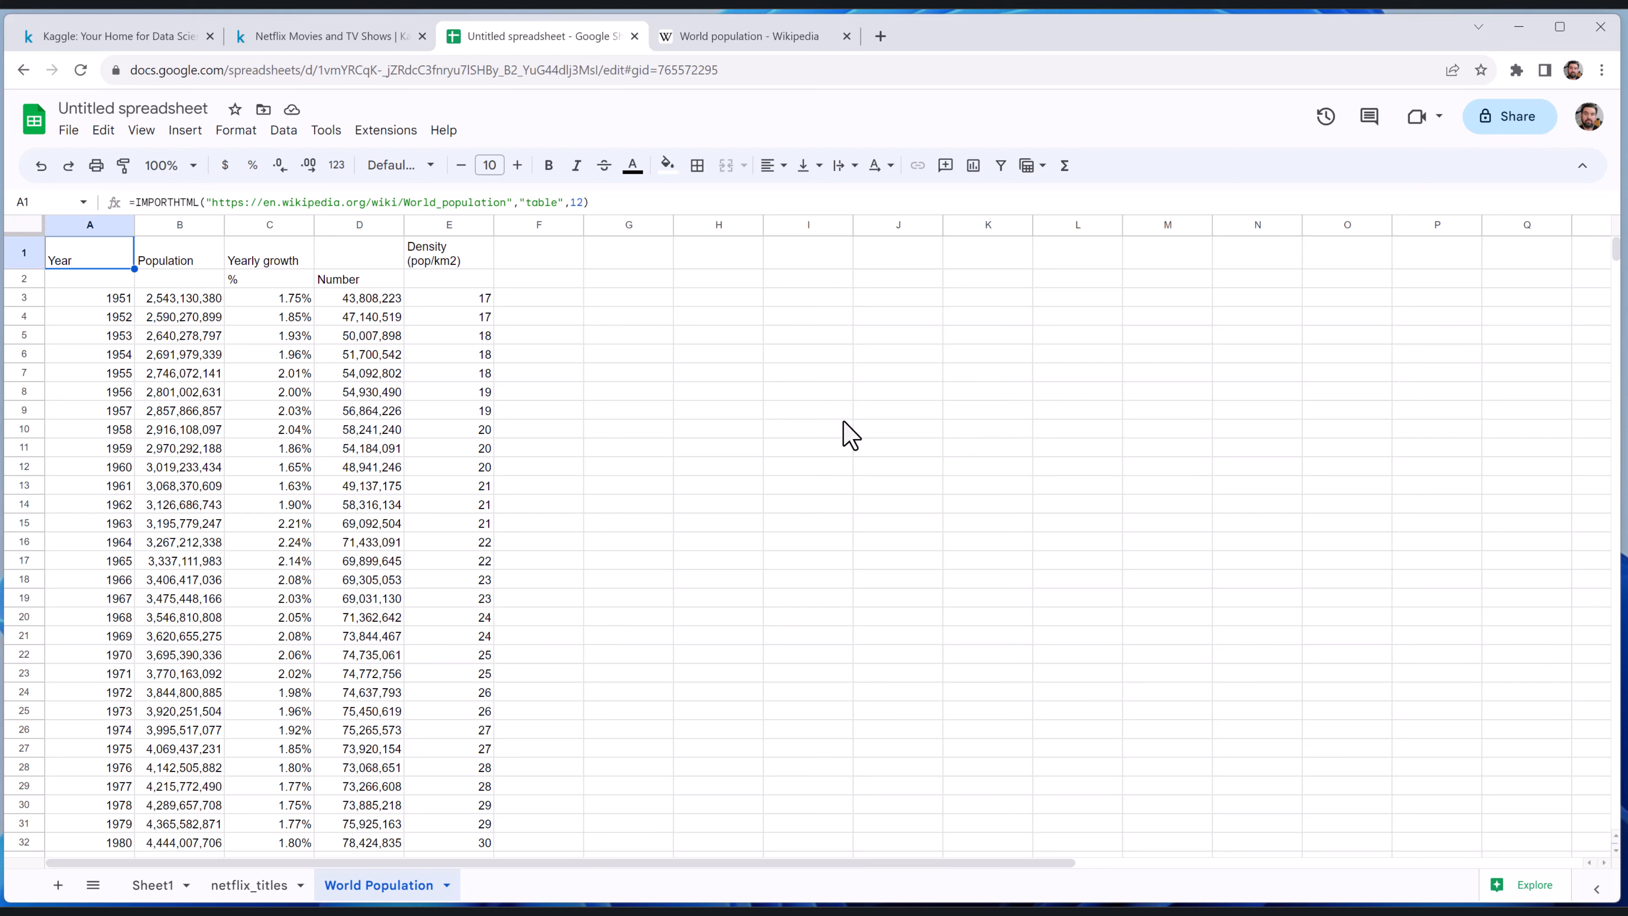
pyautogui.rightClick(23, 254)
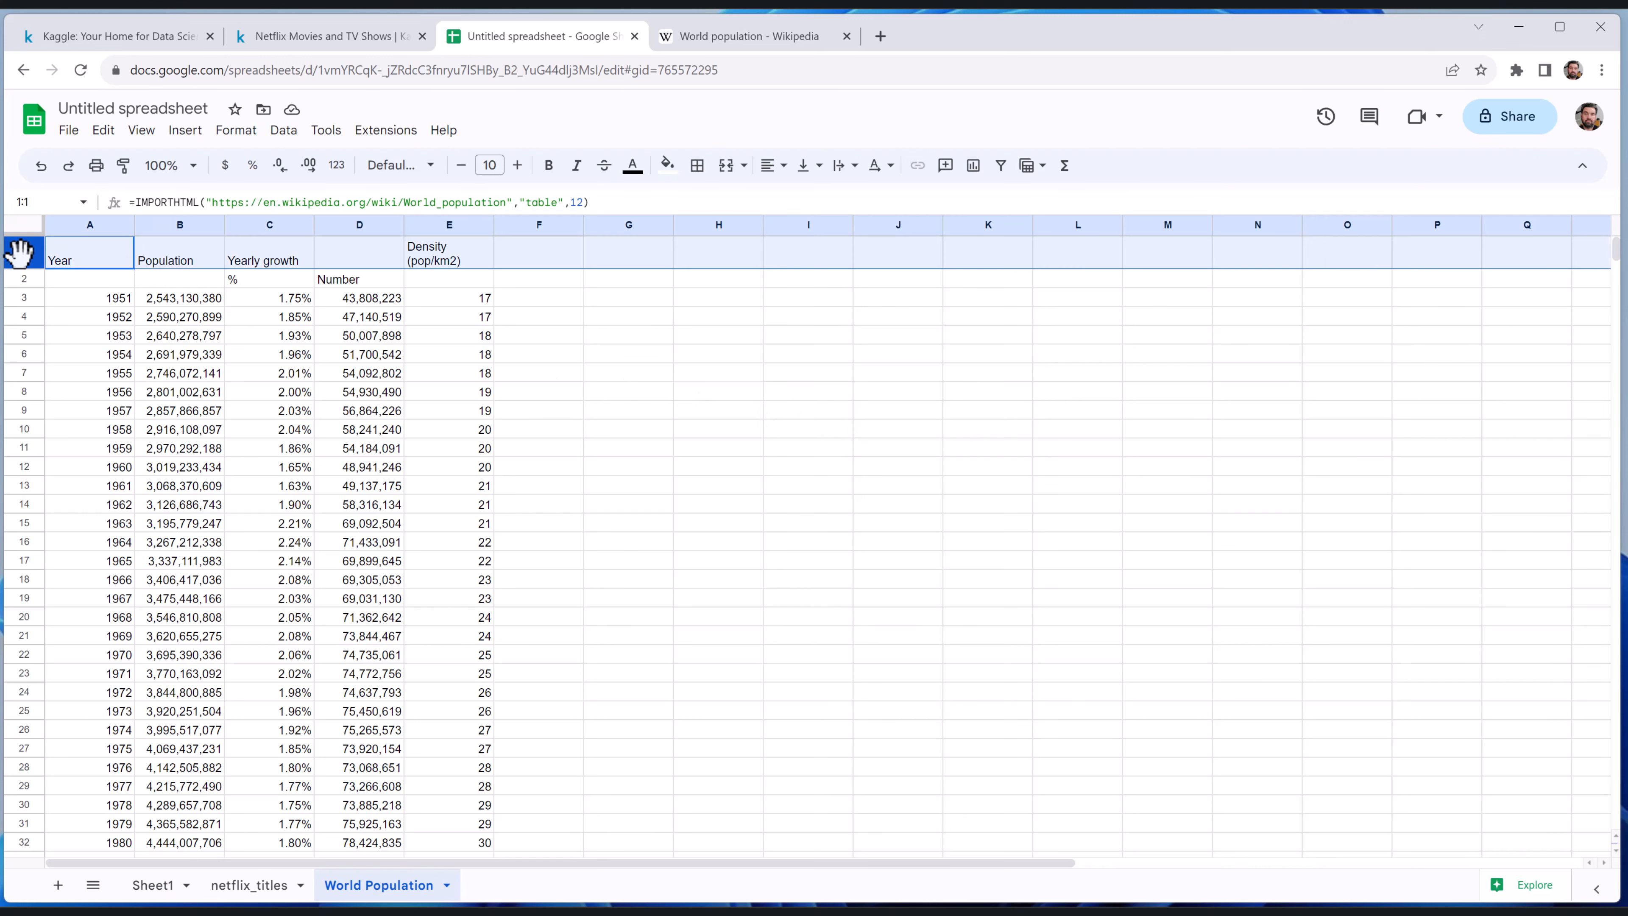
pyautogui.click(115, 465)
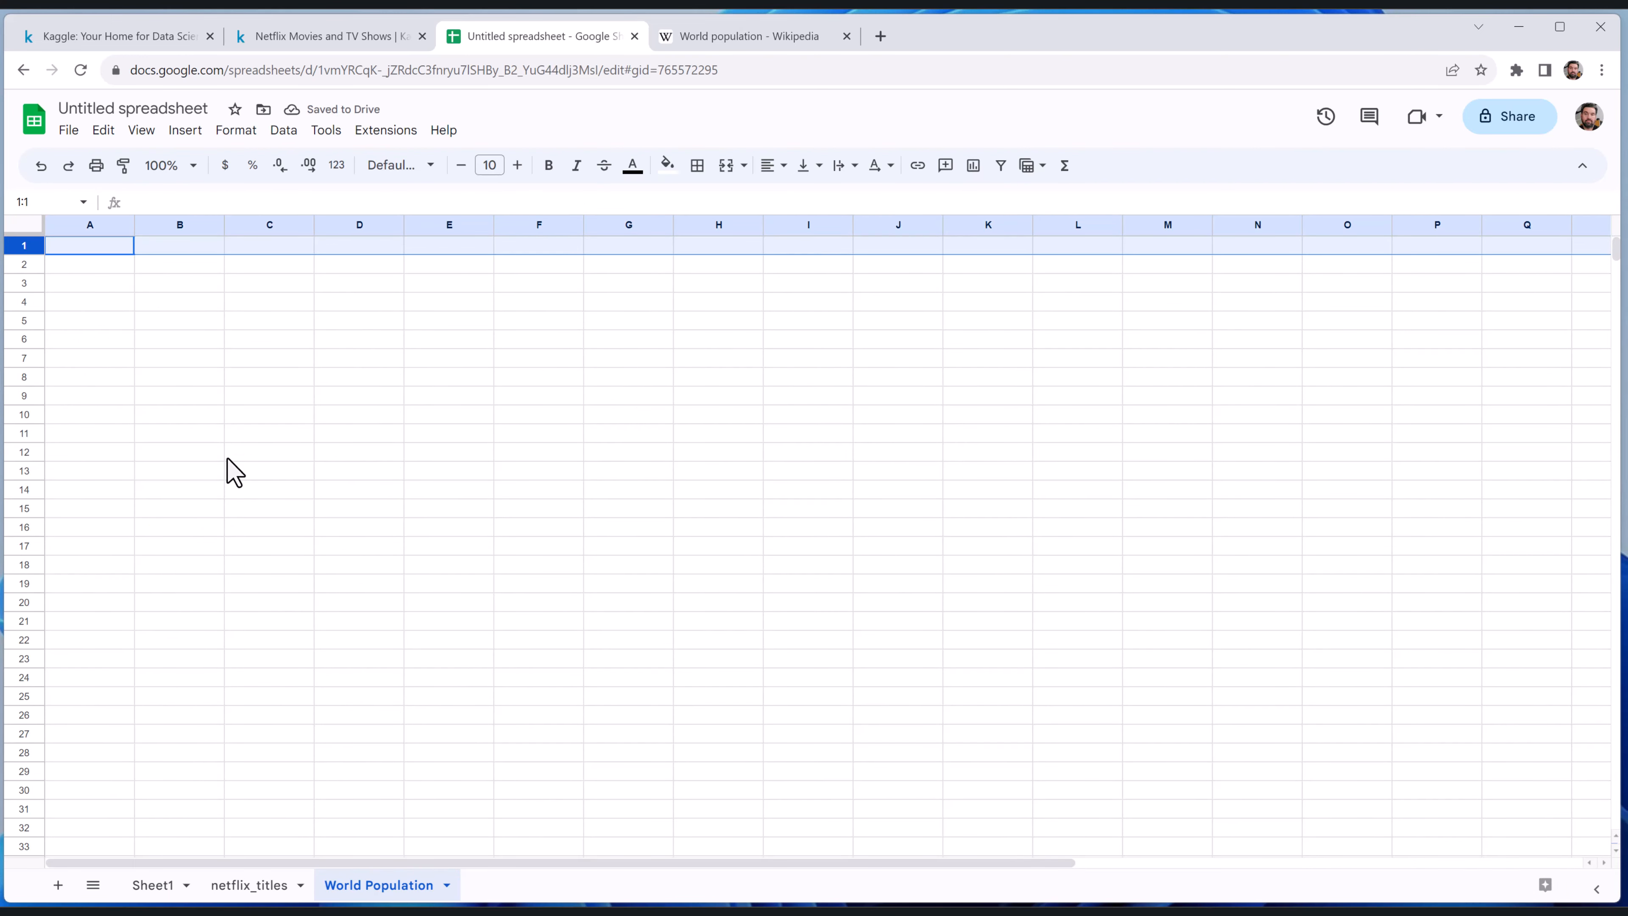
pyautogui.hotkey('ctrl', 'z')
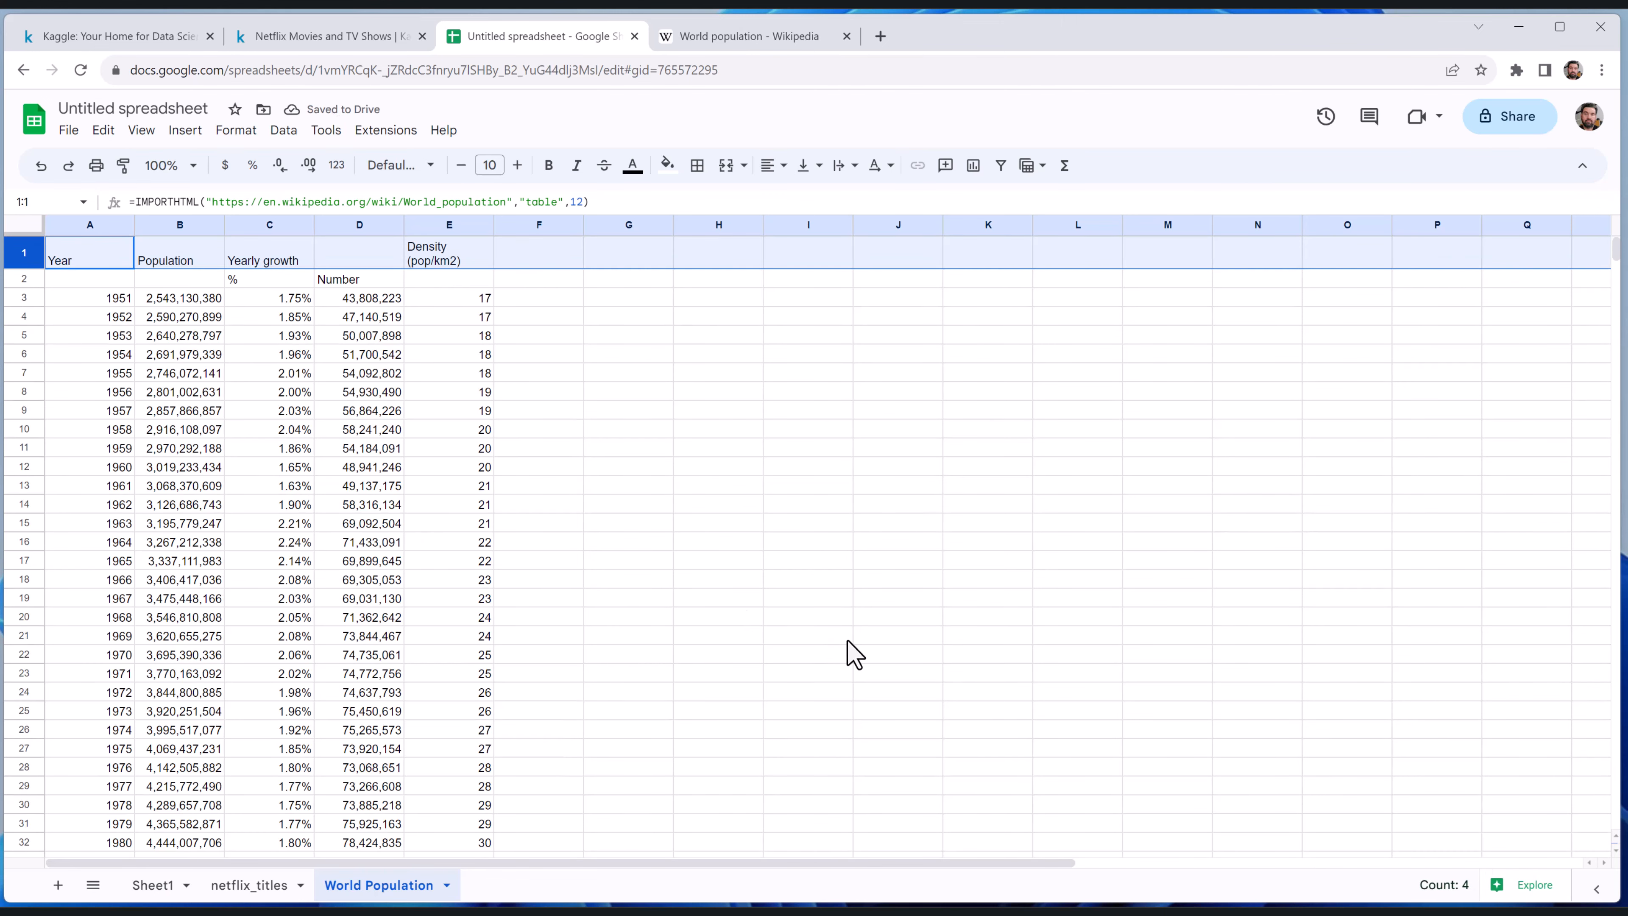
pyautogui.click(777, 563)
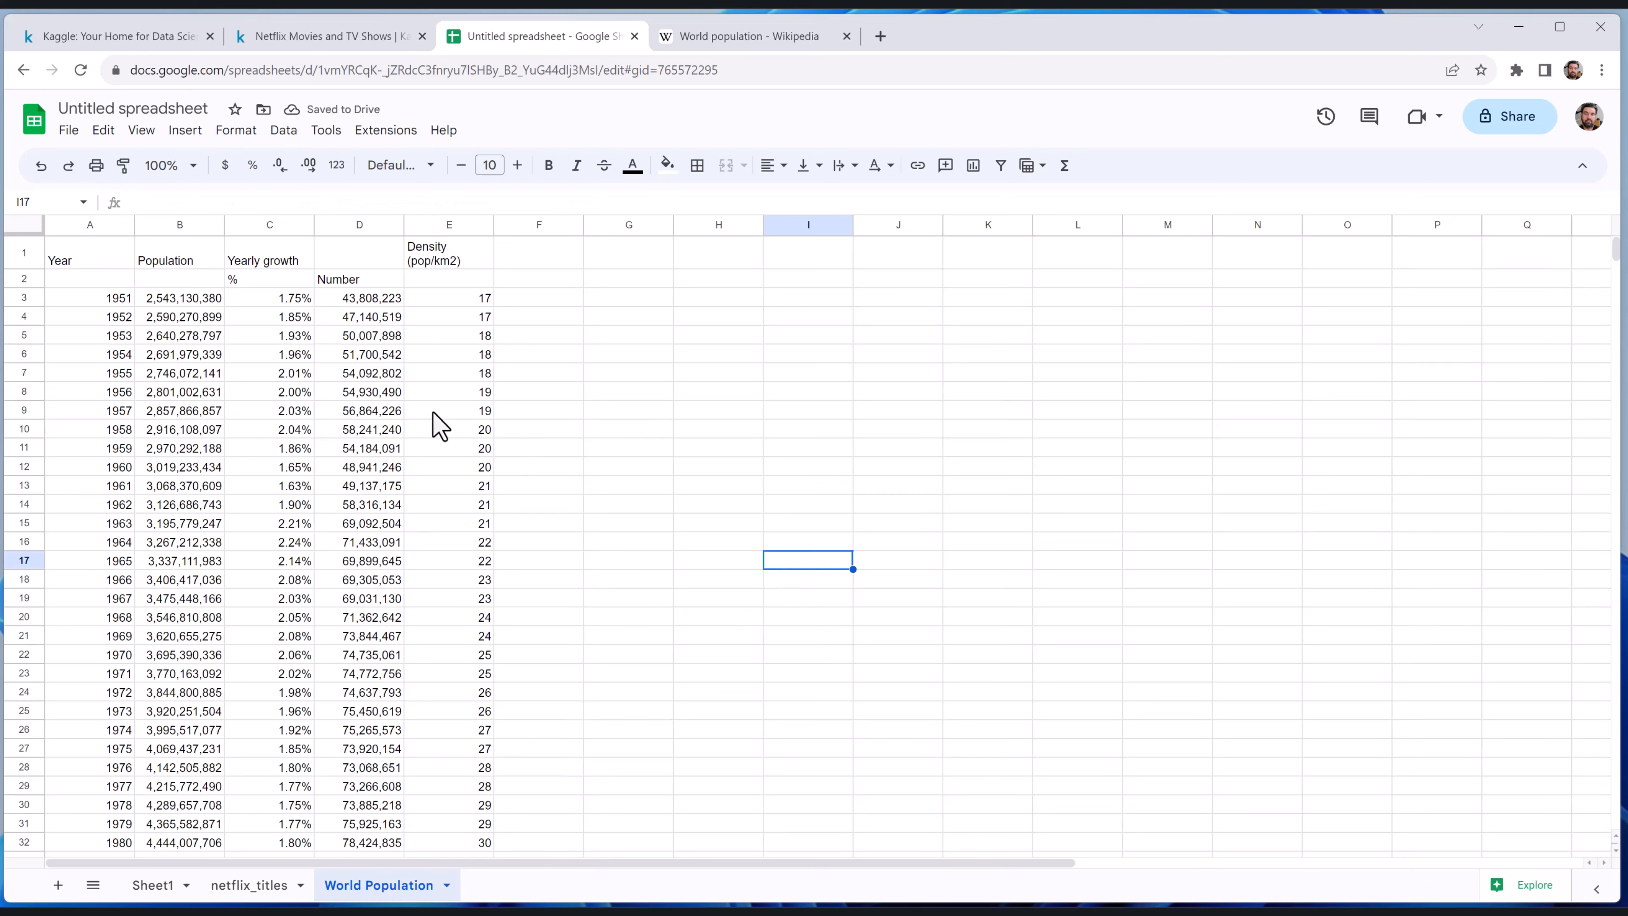
# Copy the imported range A1:E75 and paste it over itself as values only, checking that A1 holds plain text
pyautogui.moveTo(65, 247); pyautogui.dragTo(455, 697)
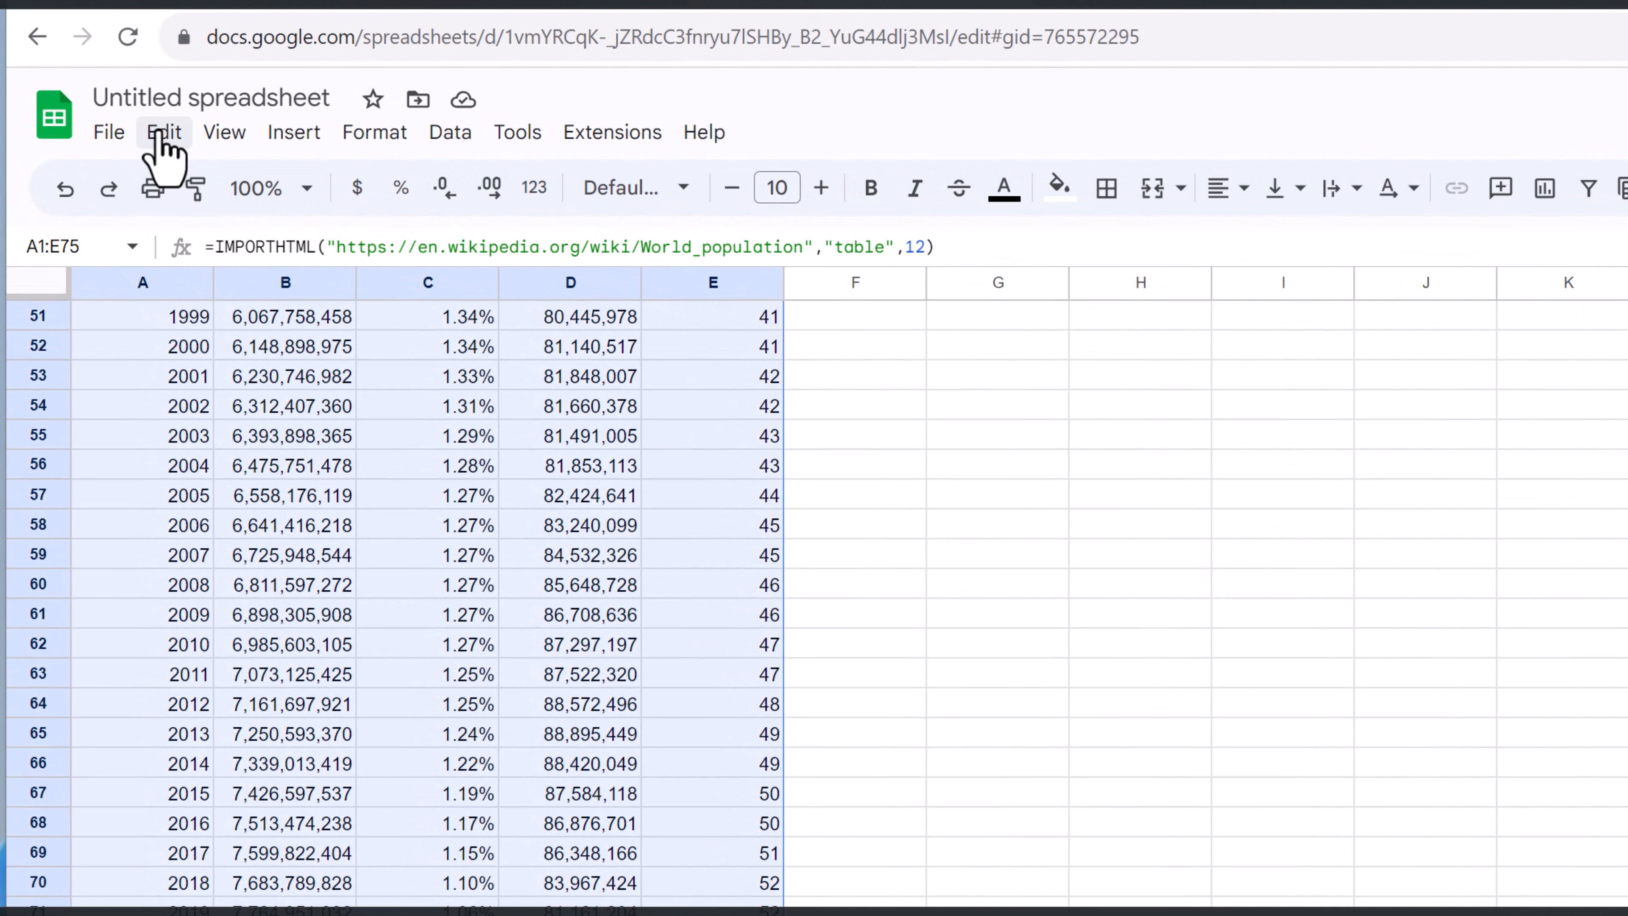
pyautogui.click(166, 142)
pyautogui.click(282, 343)
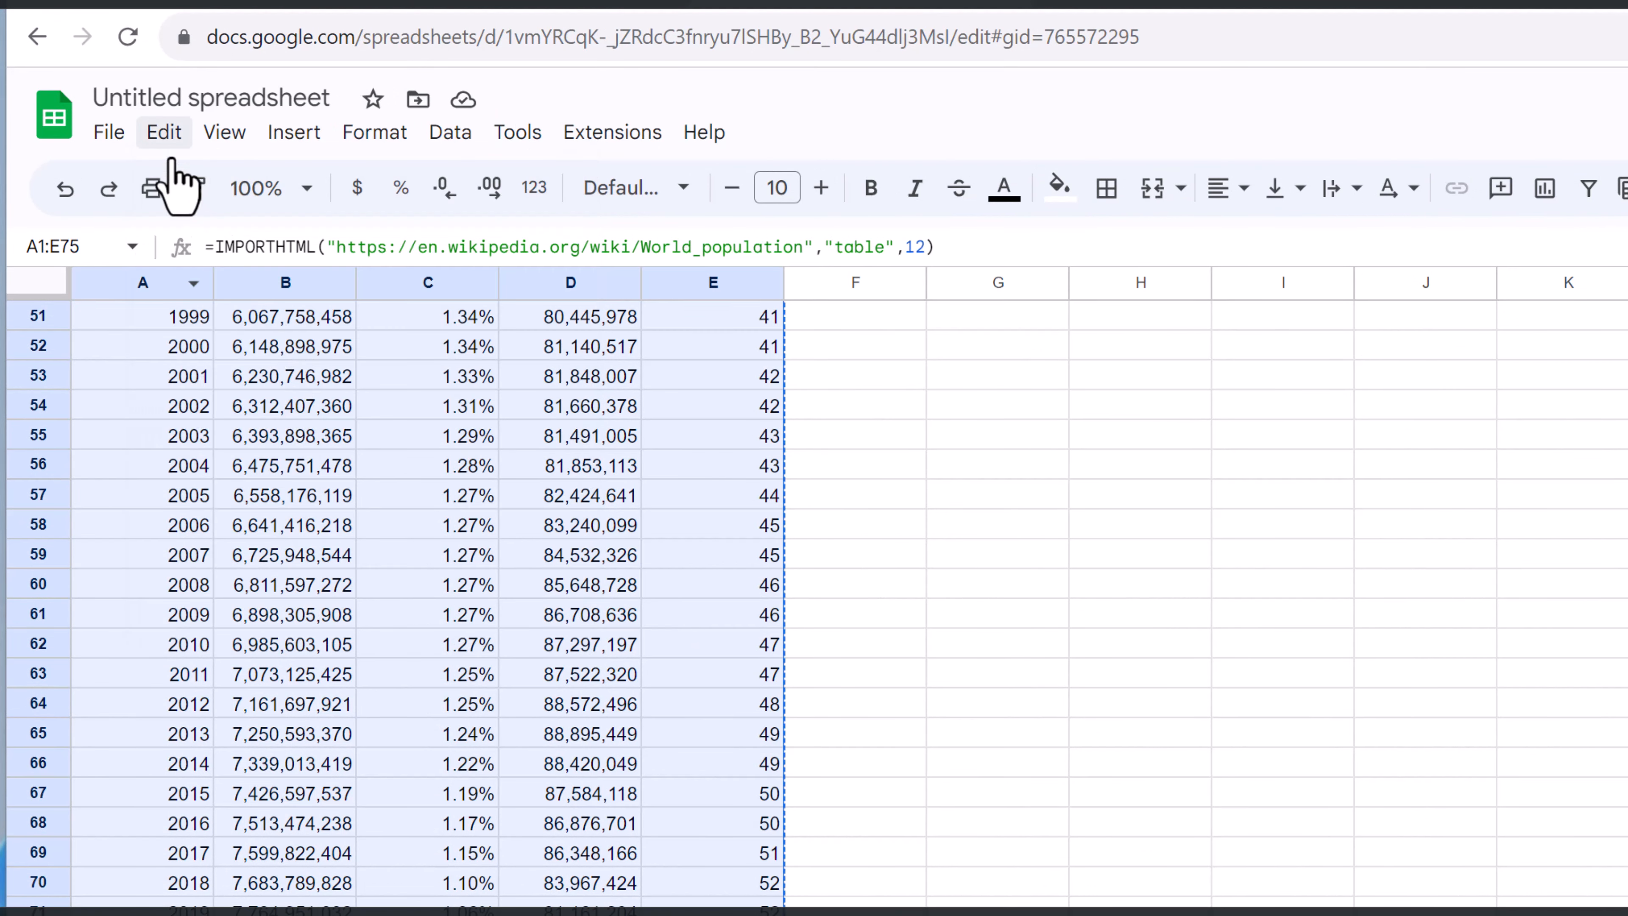
pyautogui.click(161, 134)
pyautogui.moveTo(557, 429)
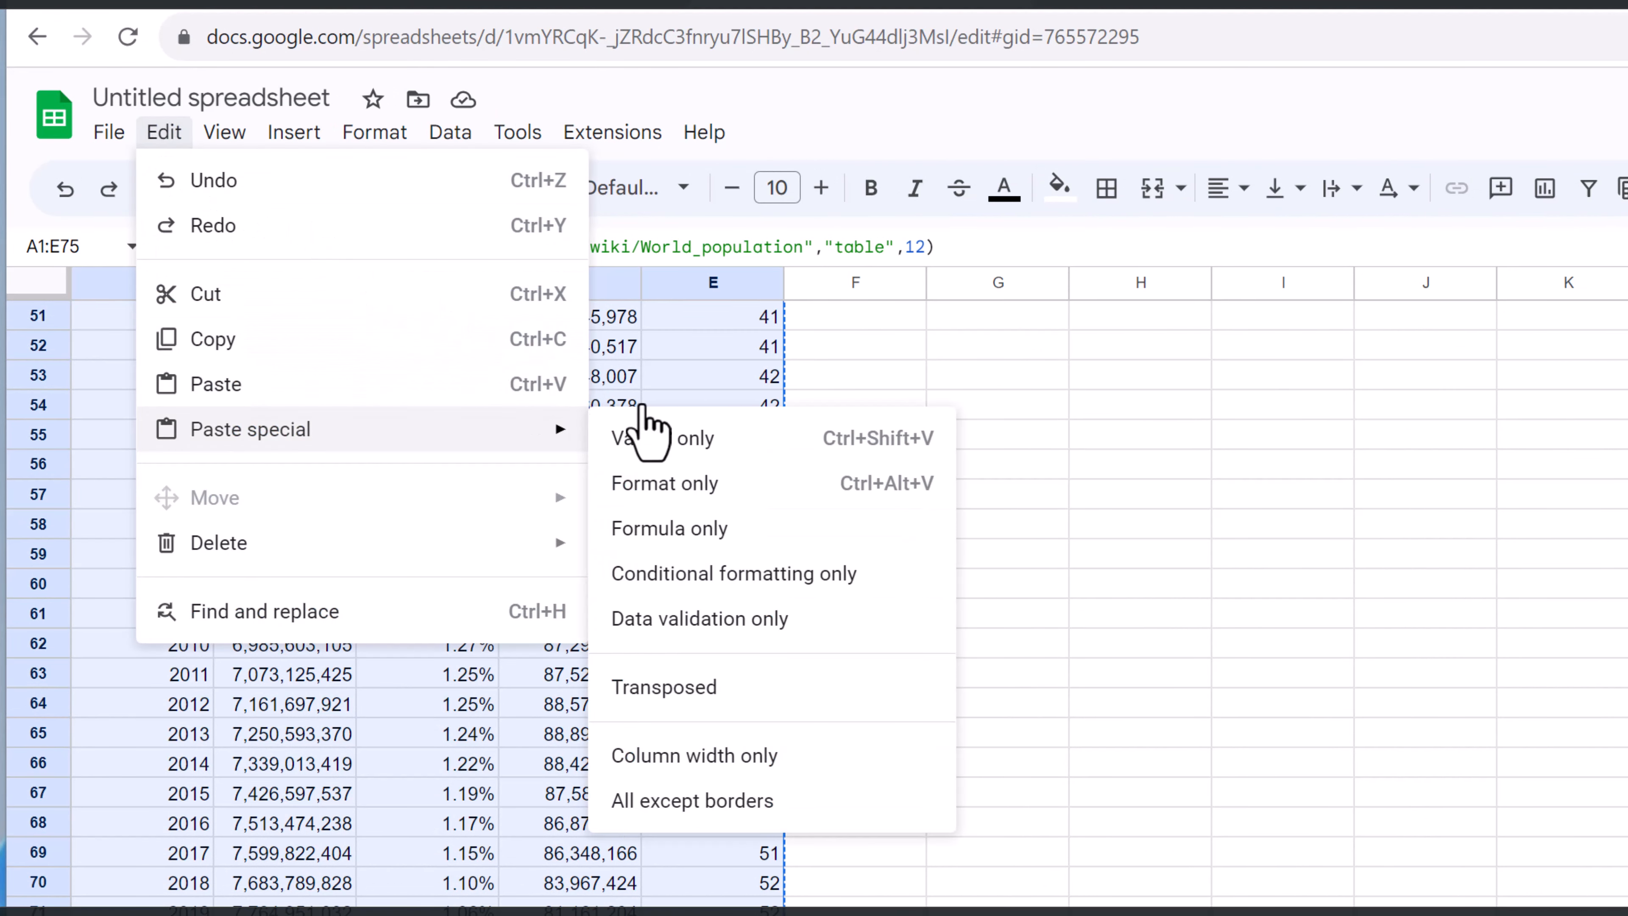
pyautogui.click(696, 442)
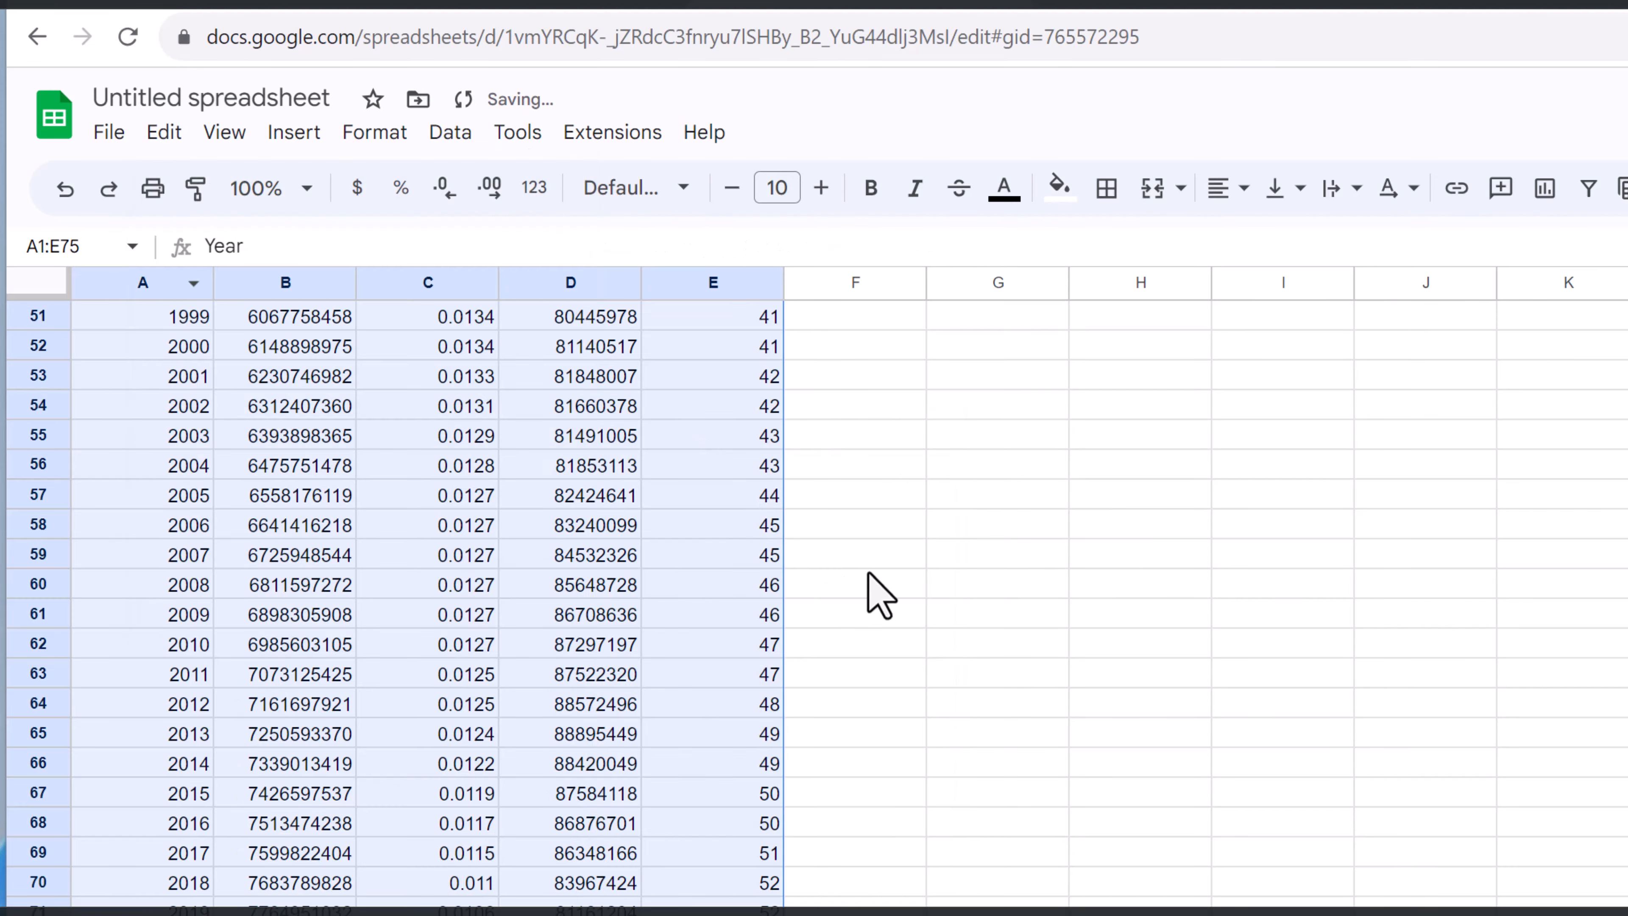
pyautogui.scroll(10, 615, 471)
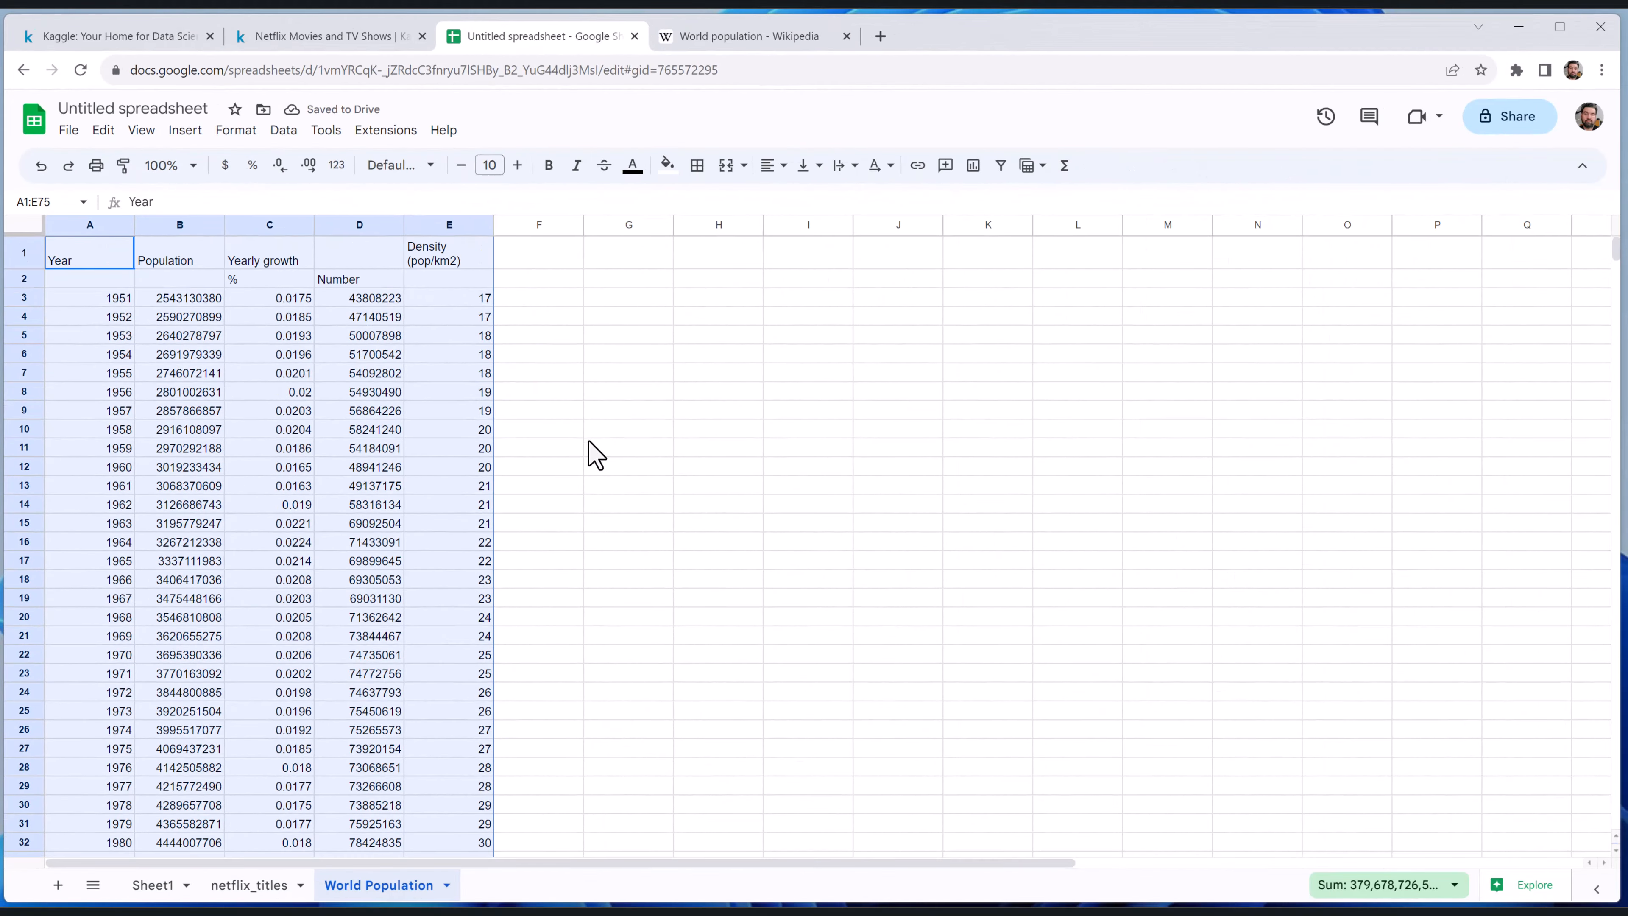
pyautogui.click(103, 263)
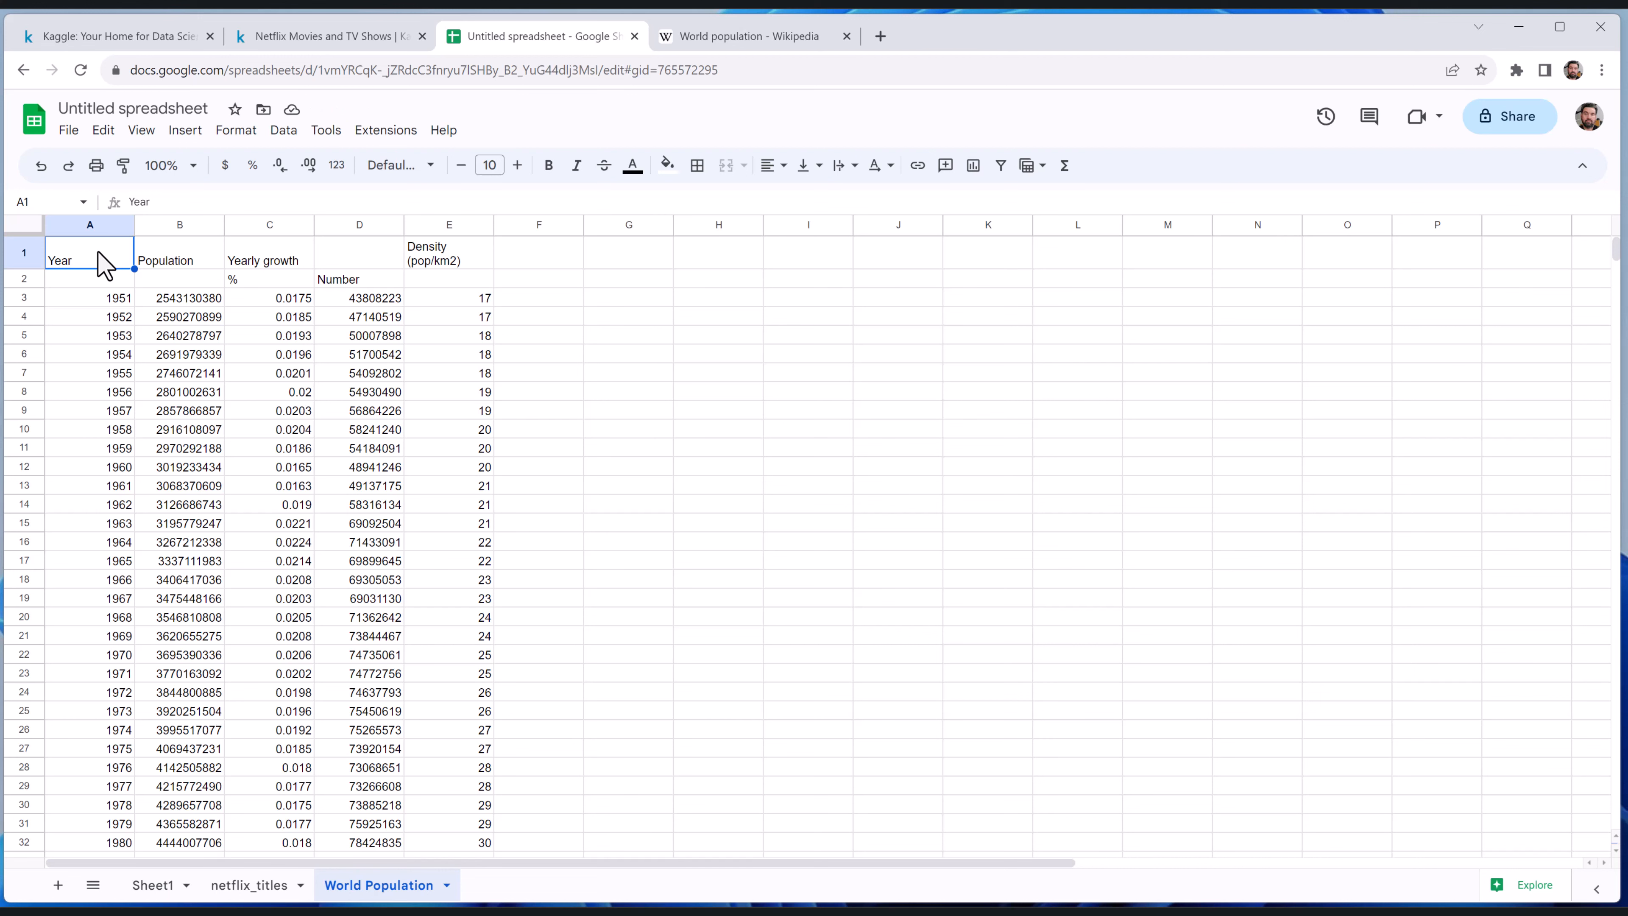
# Delete row 1 from the World Population sheet and look through the remaining data
pyautogui.click(25, 254)
pyautogui.rightClick(25, 257)
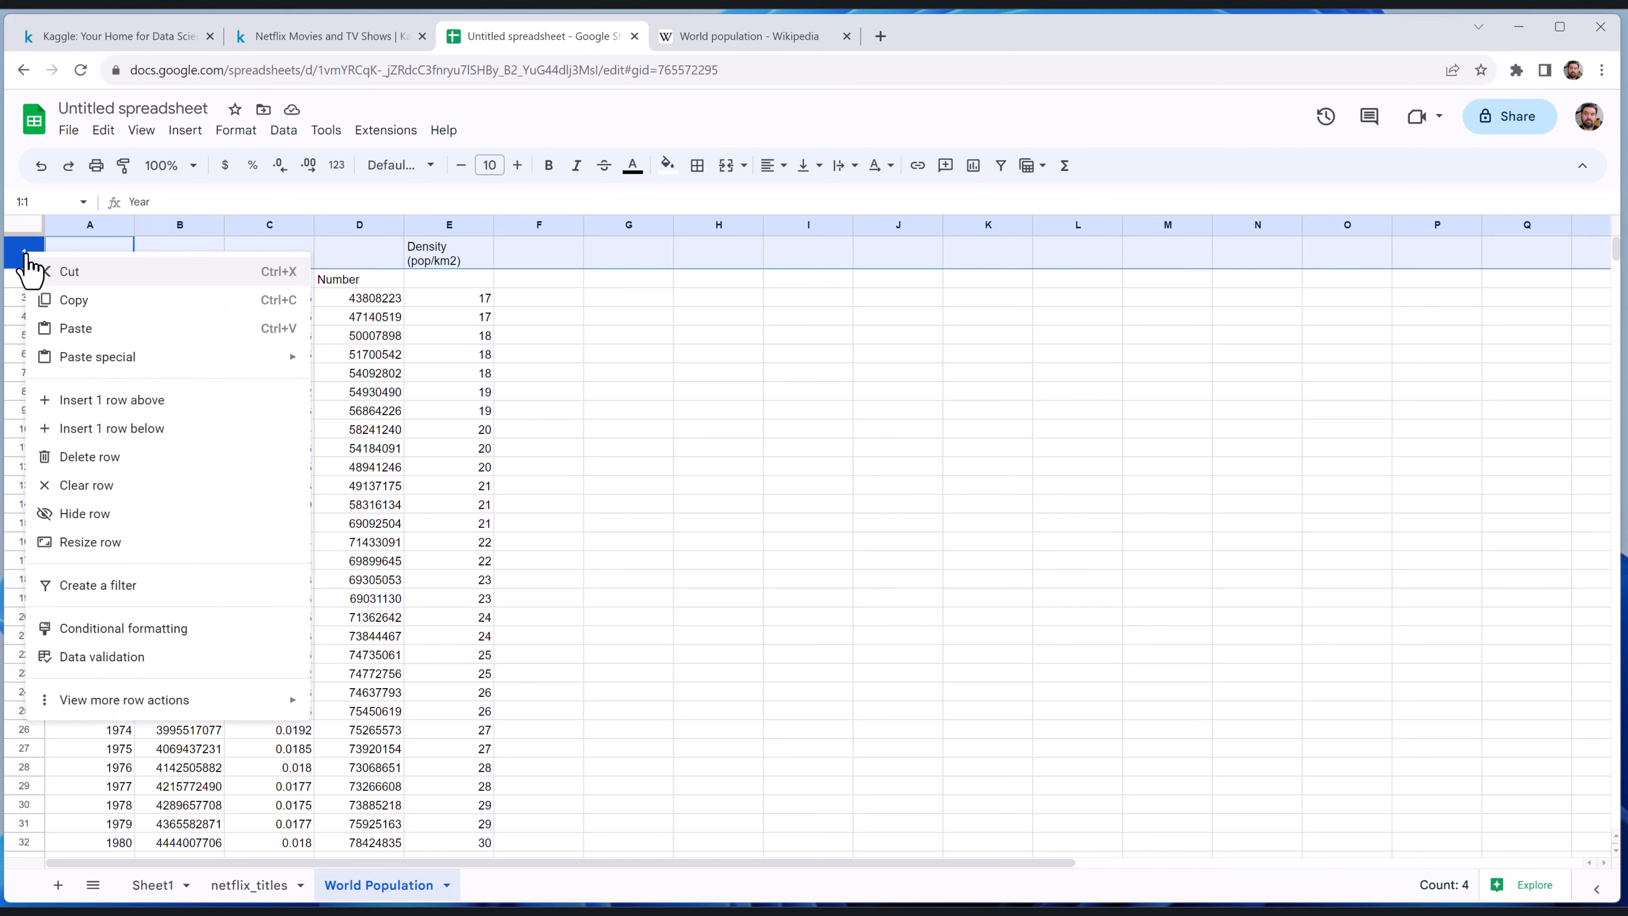
pyautogui.click(93, 457)
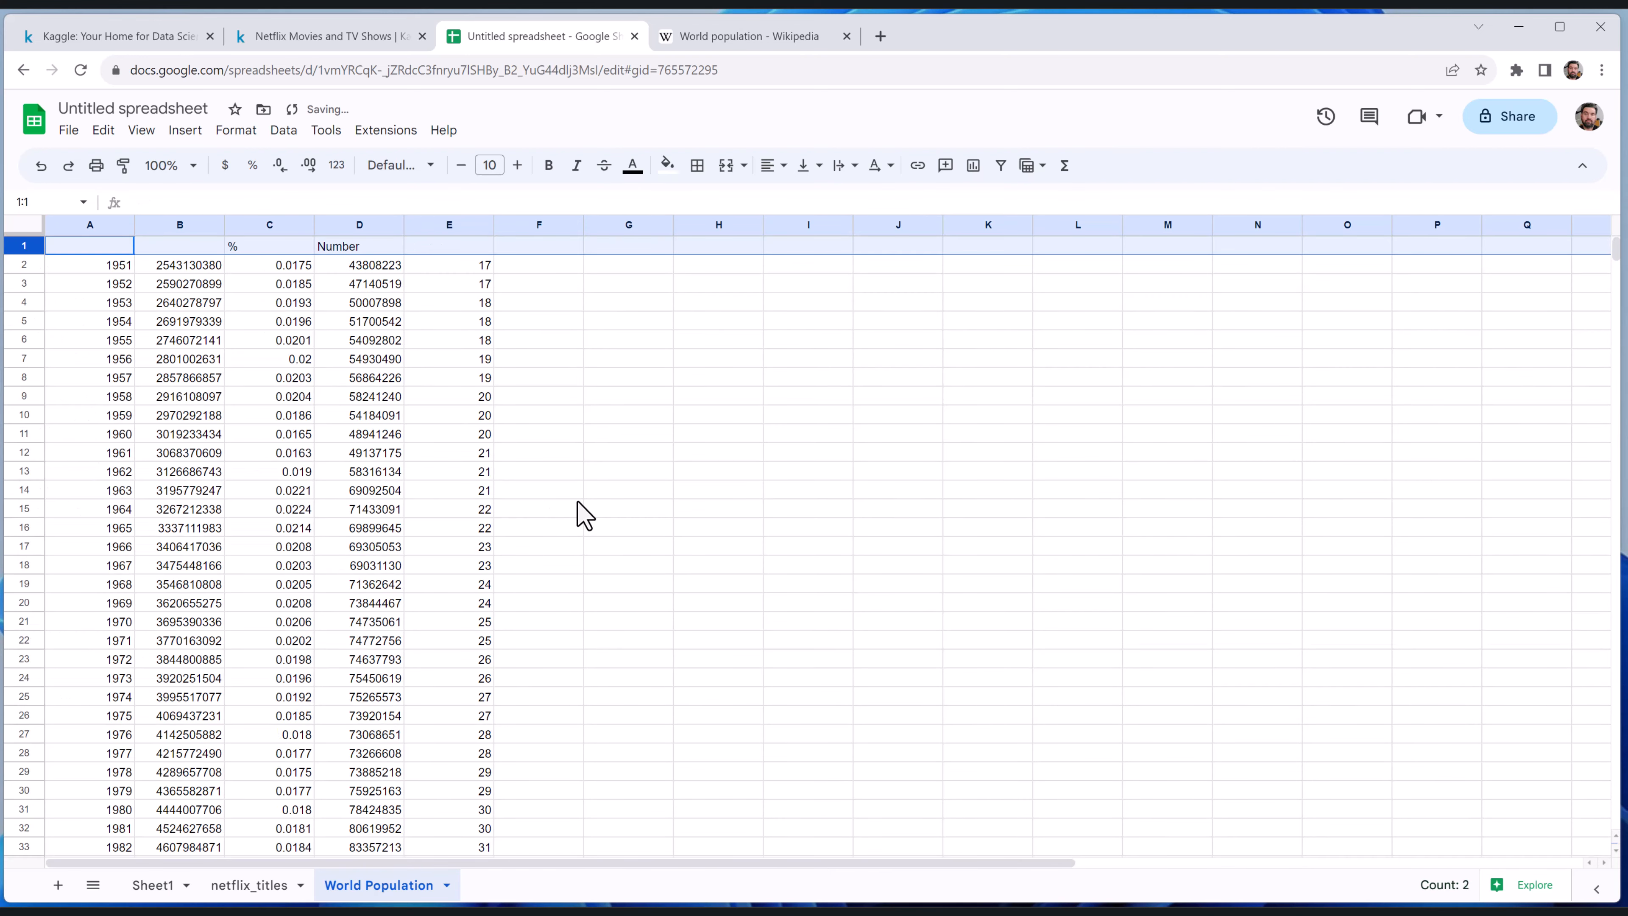
pyautogui.scroll(-5, 577, 501)
pyautogui.scroll(5, 578, 500)
# Revisit the World population article, switch to the Excel workbook Book1 and start a data import from the web
pyautogui.click(734, 39)
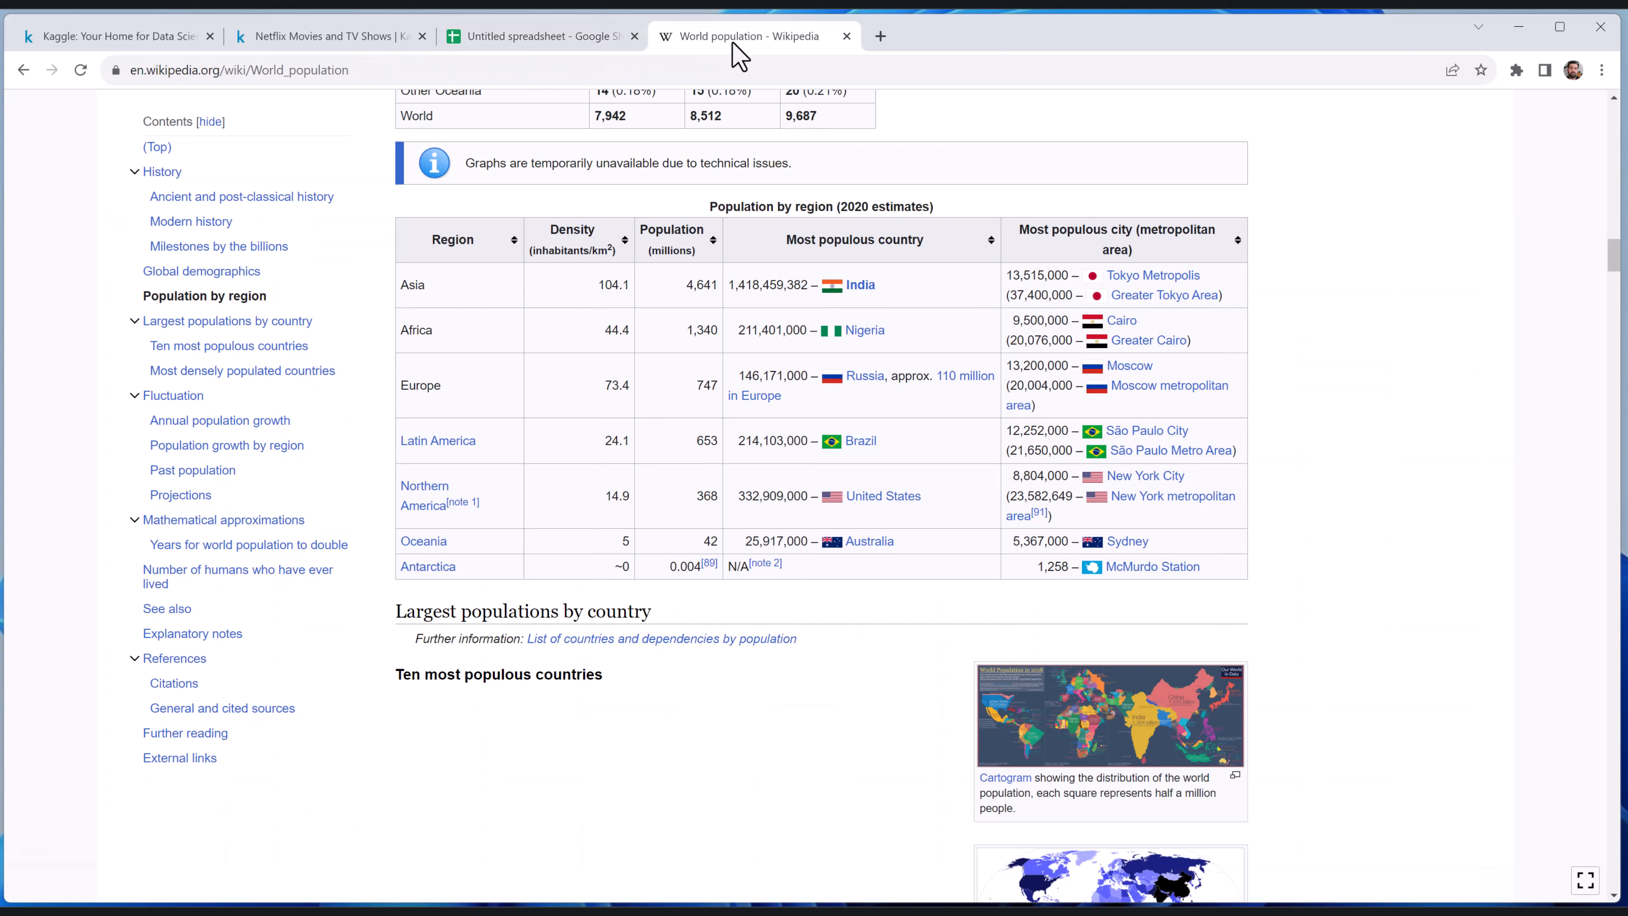
pyautogui.scroll(10, 923, 574)
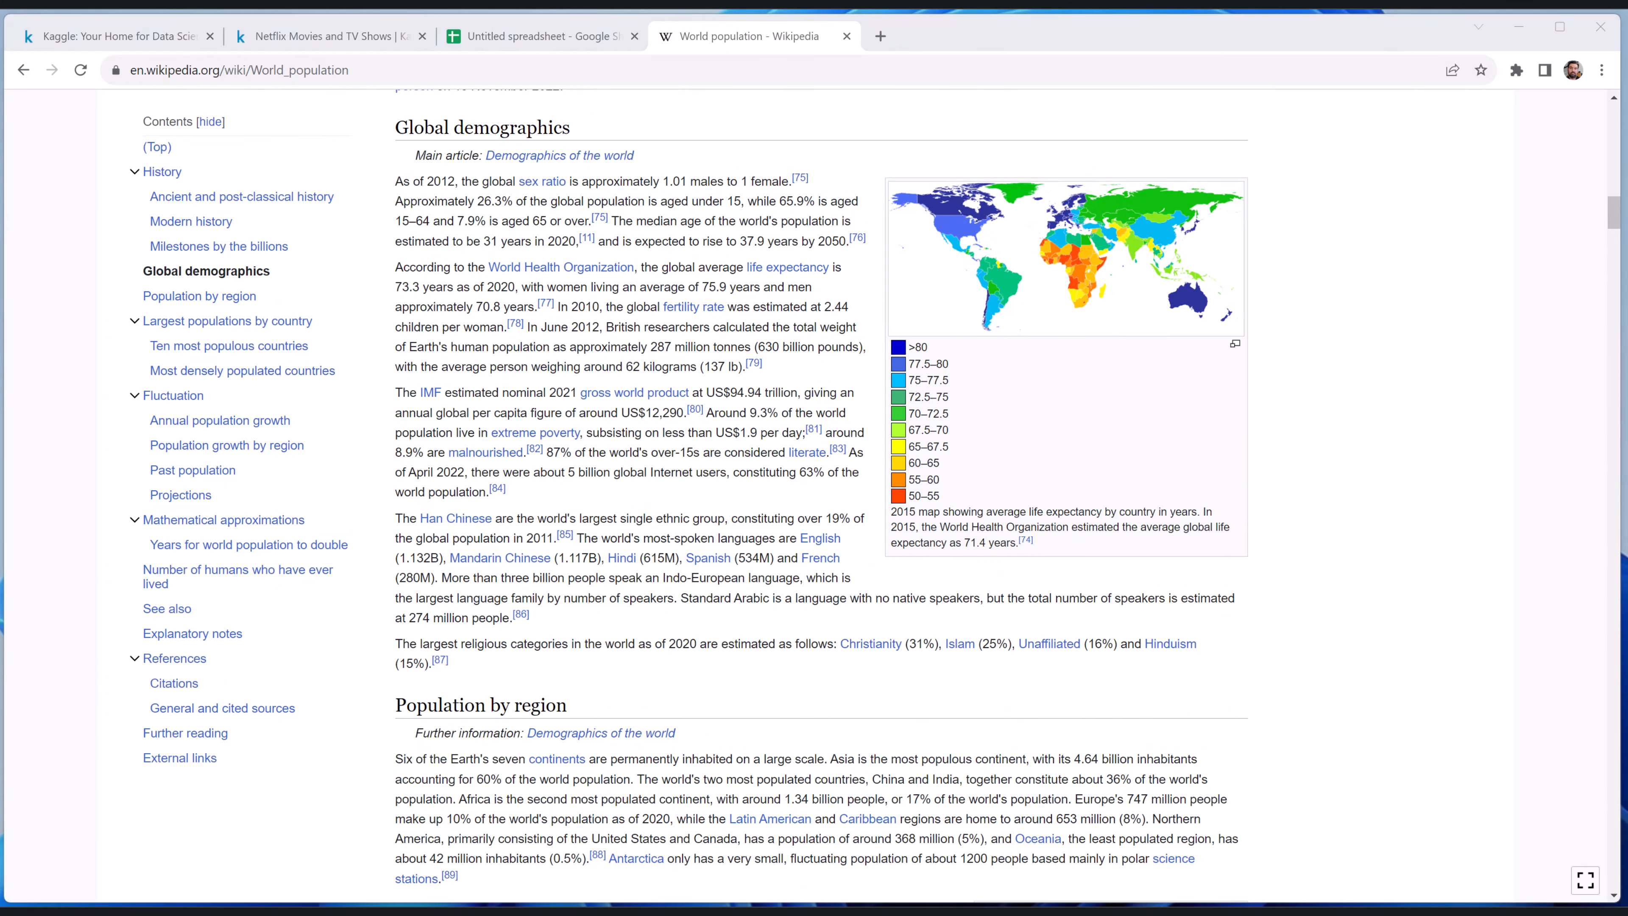
pyautogui.hotkey('alt', 'Tab')
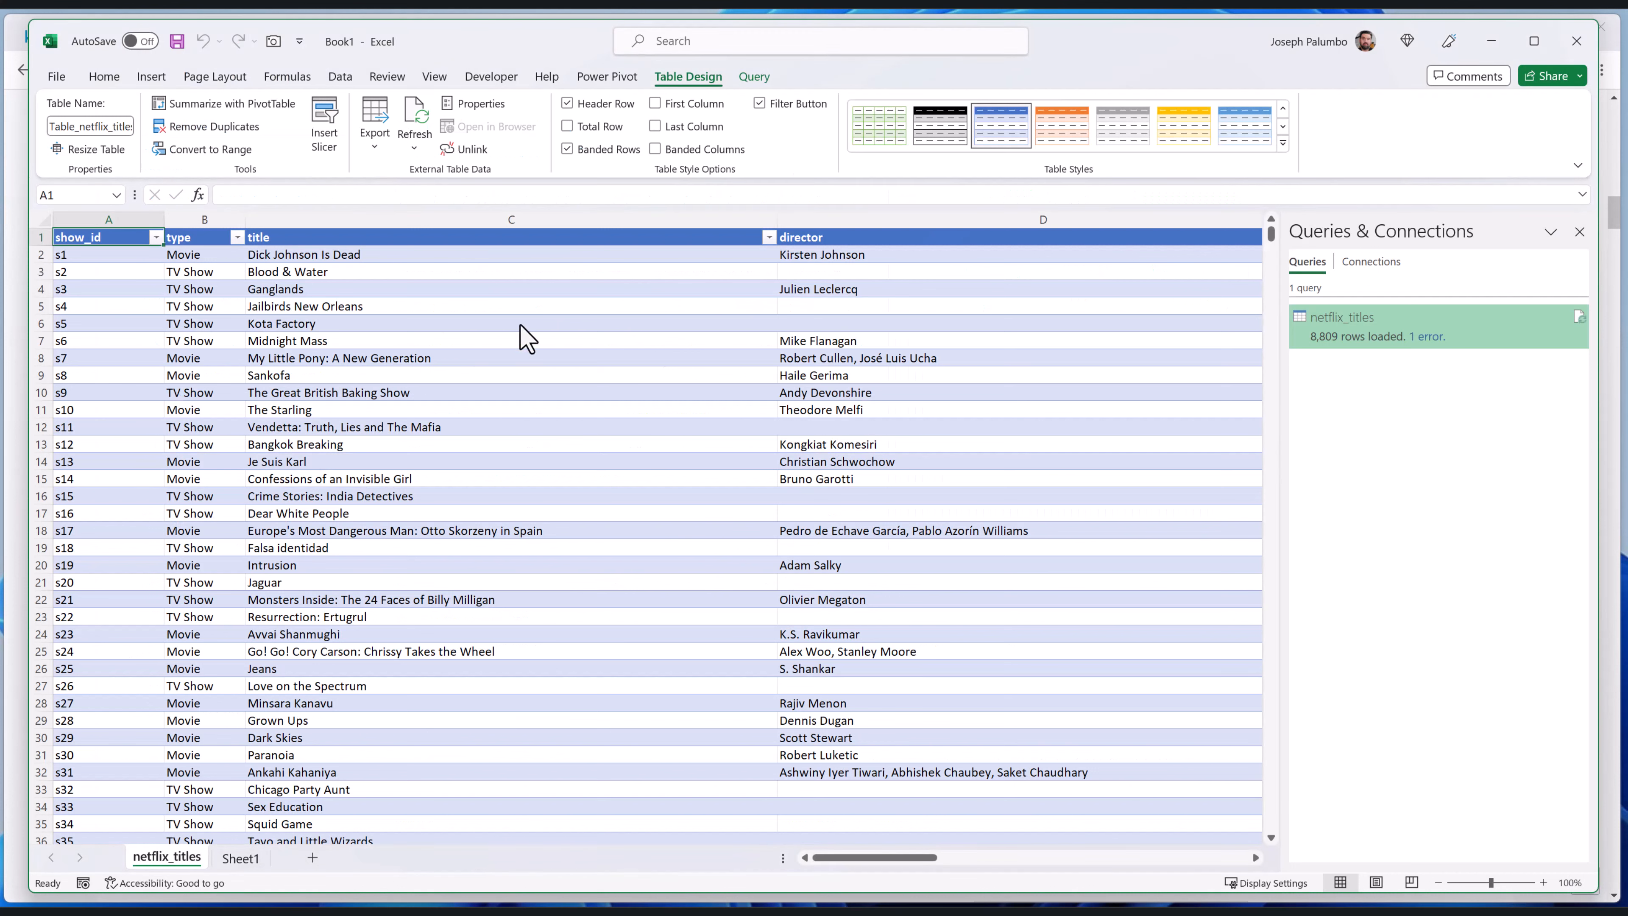
pyautogui.click(340, 77)
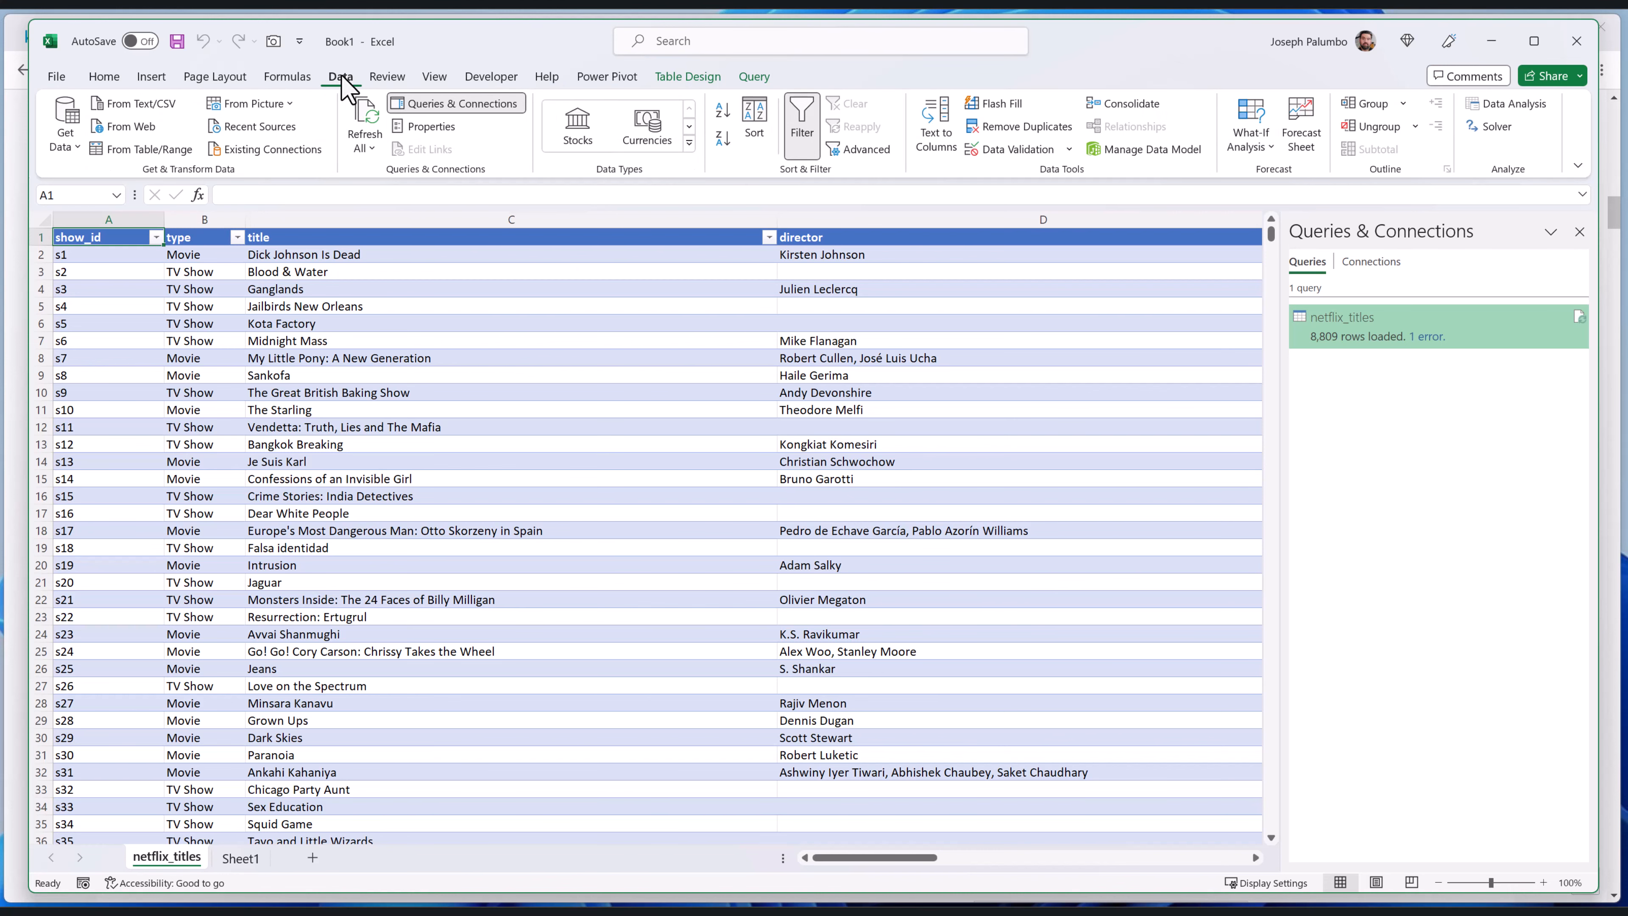
pyautogui.click(149, 126)
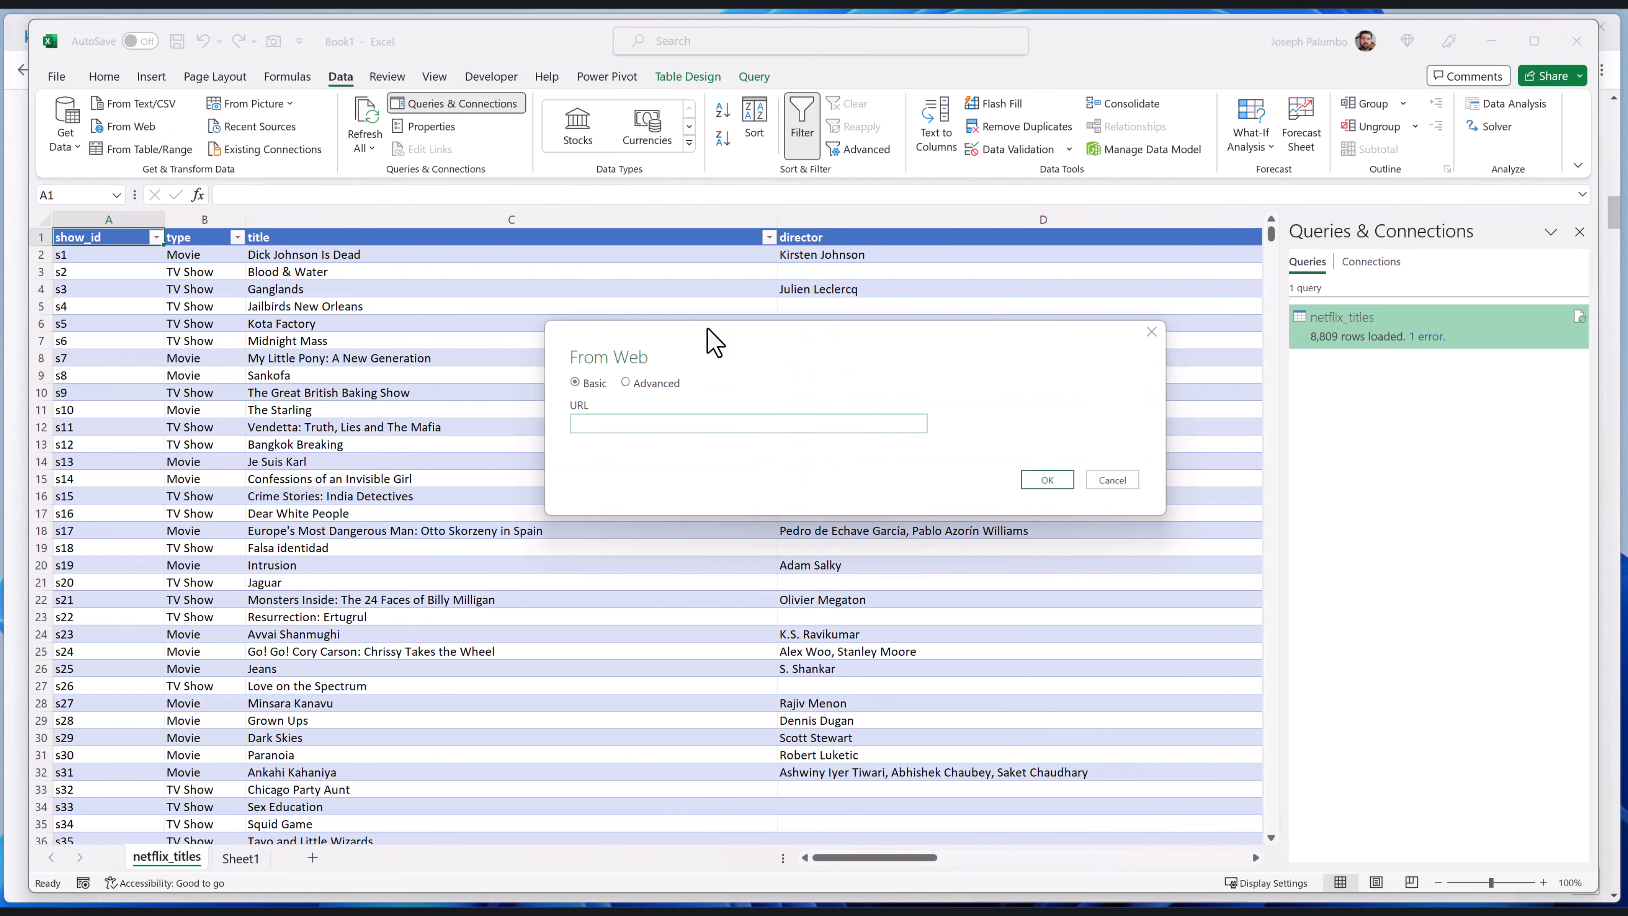
# Copy the World population article's URL from the browser and use it as the source of Excel's web import
pyautogui.hotkey('alt', 'Tab')
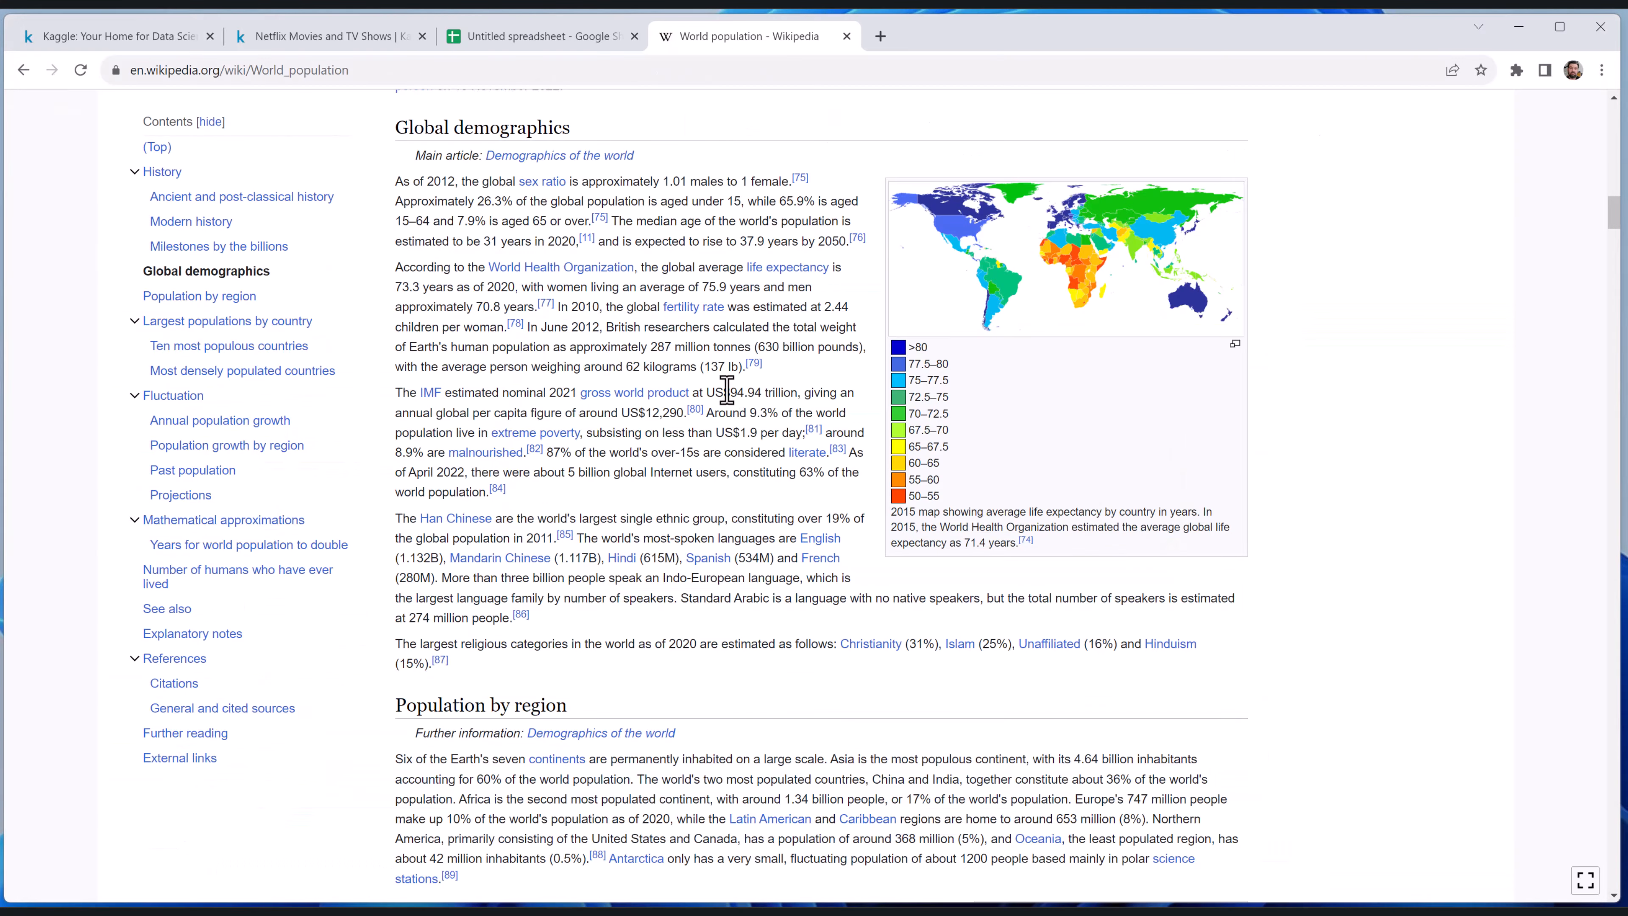
pyautogui.click(520, 75)
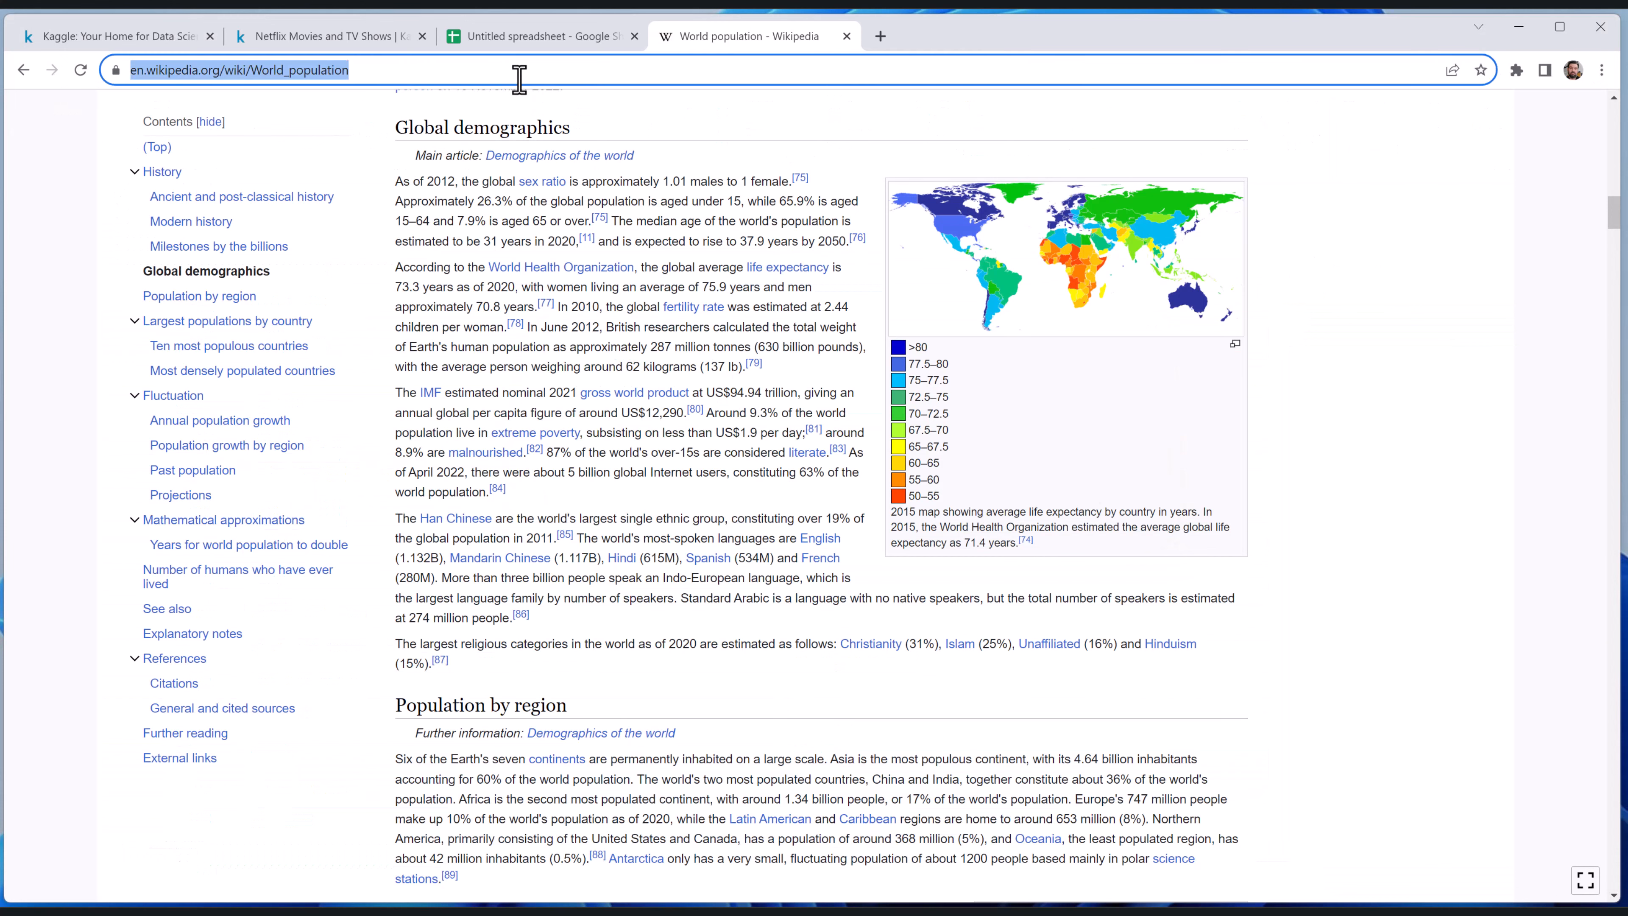
pyautogui.hotkey('alt', 'Tab')
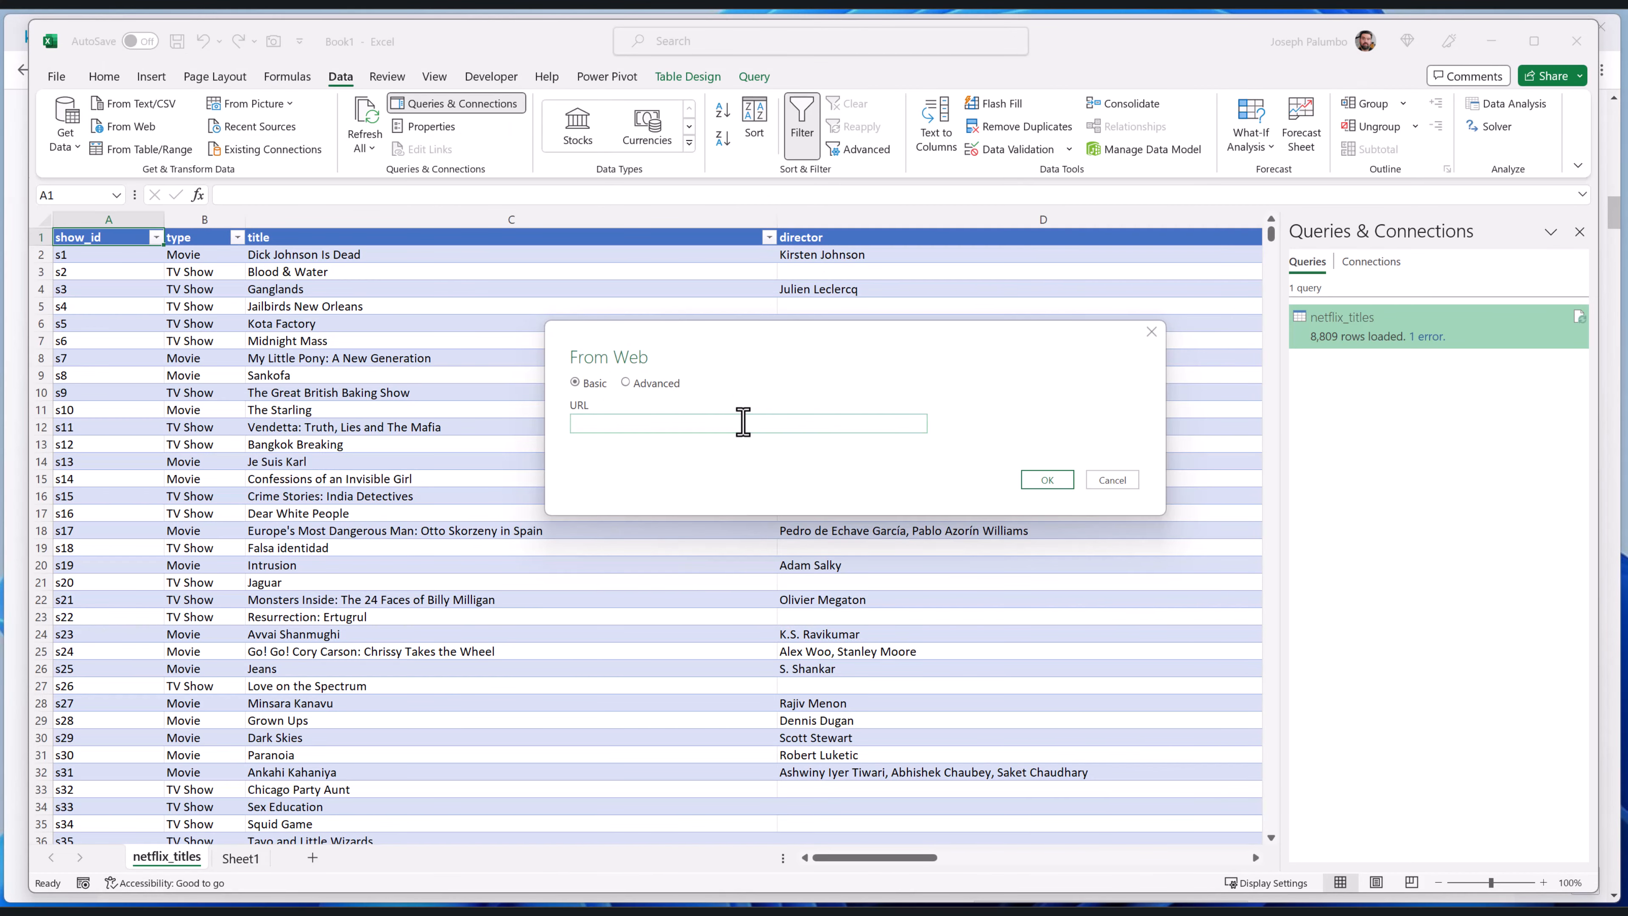
pyautogui.hotkey('ctrl', 'v')
pyautogui.click(1041, 481)
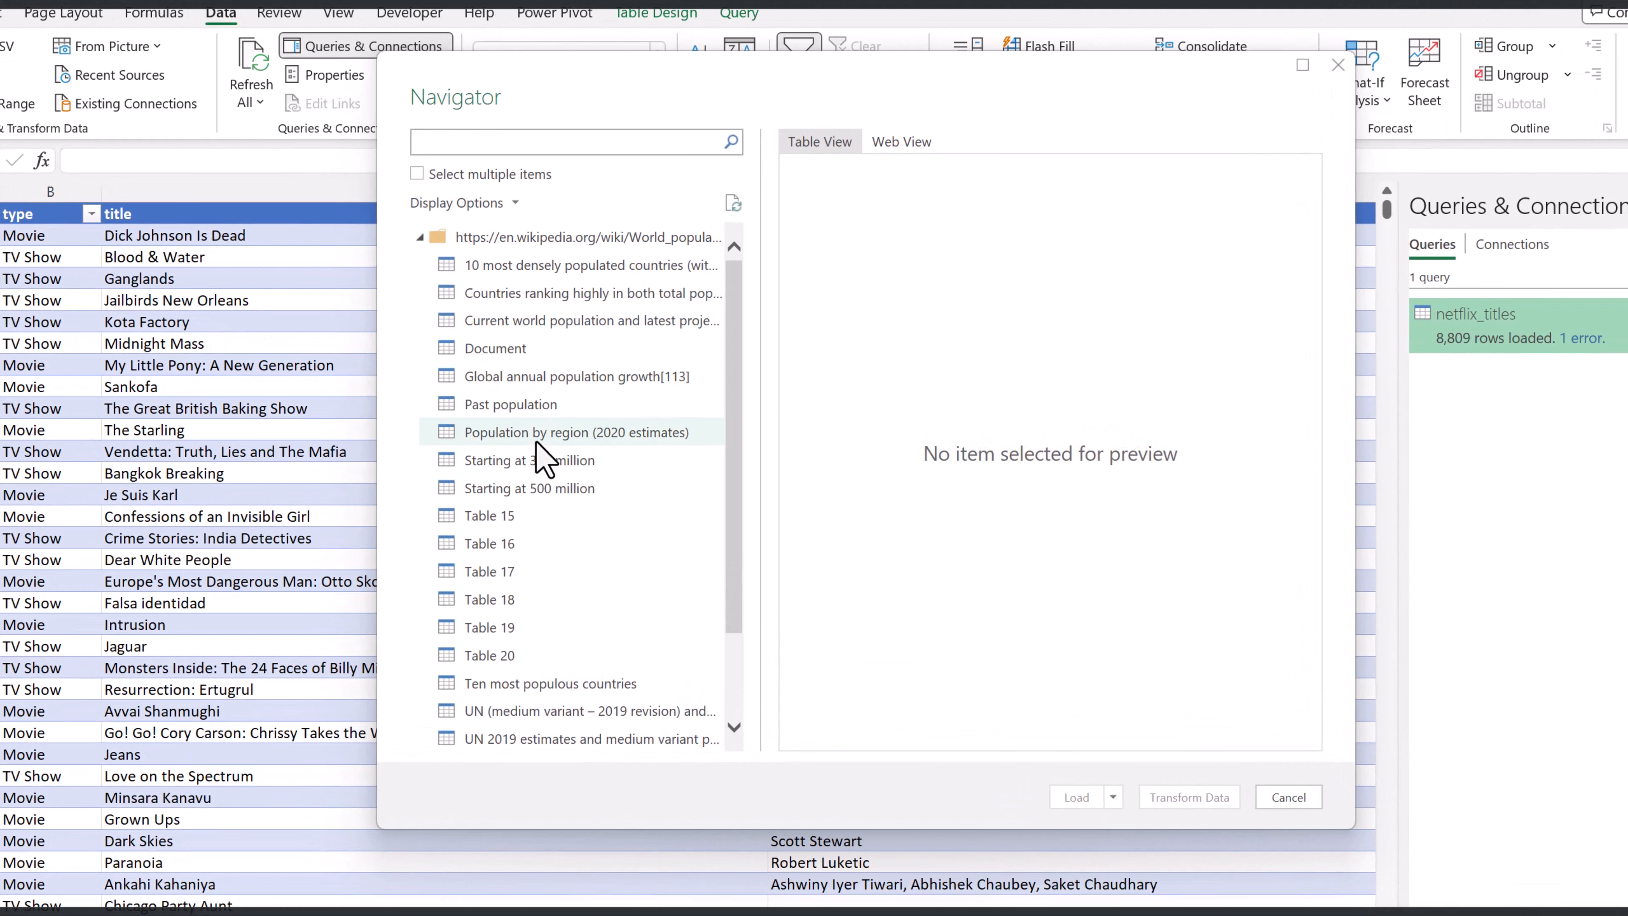
# Preview several of the page's detected tables, and open Global annual population growth[113] in the Power Query Editor for transformation
pyautogui.scroll(-1, 567, 369)
pyautogui.scroll(1, 569, 366)
pyautogui.click(625, 320)
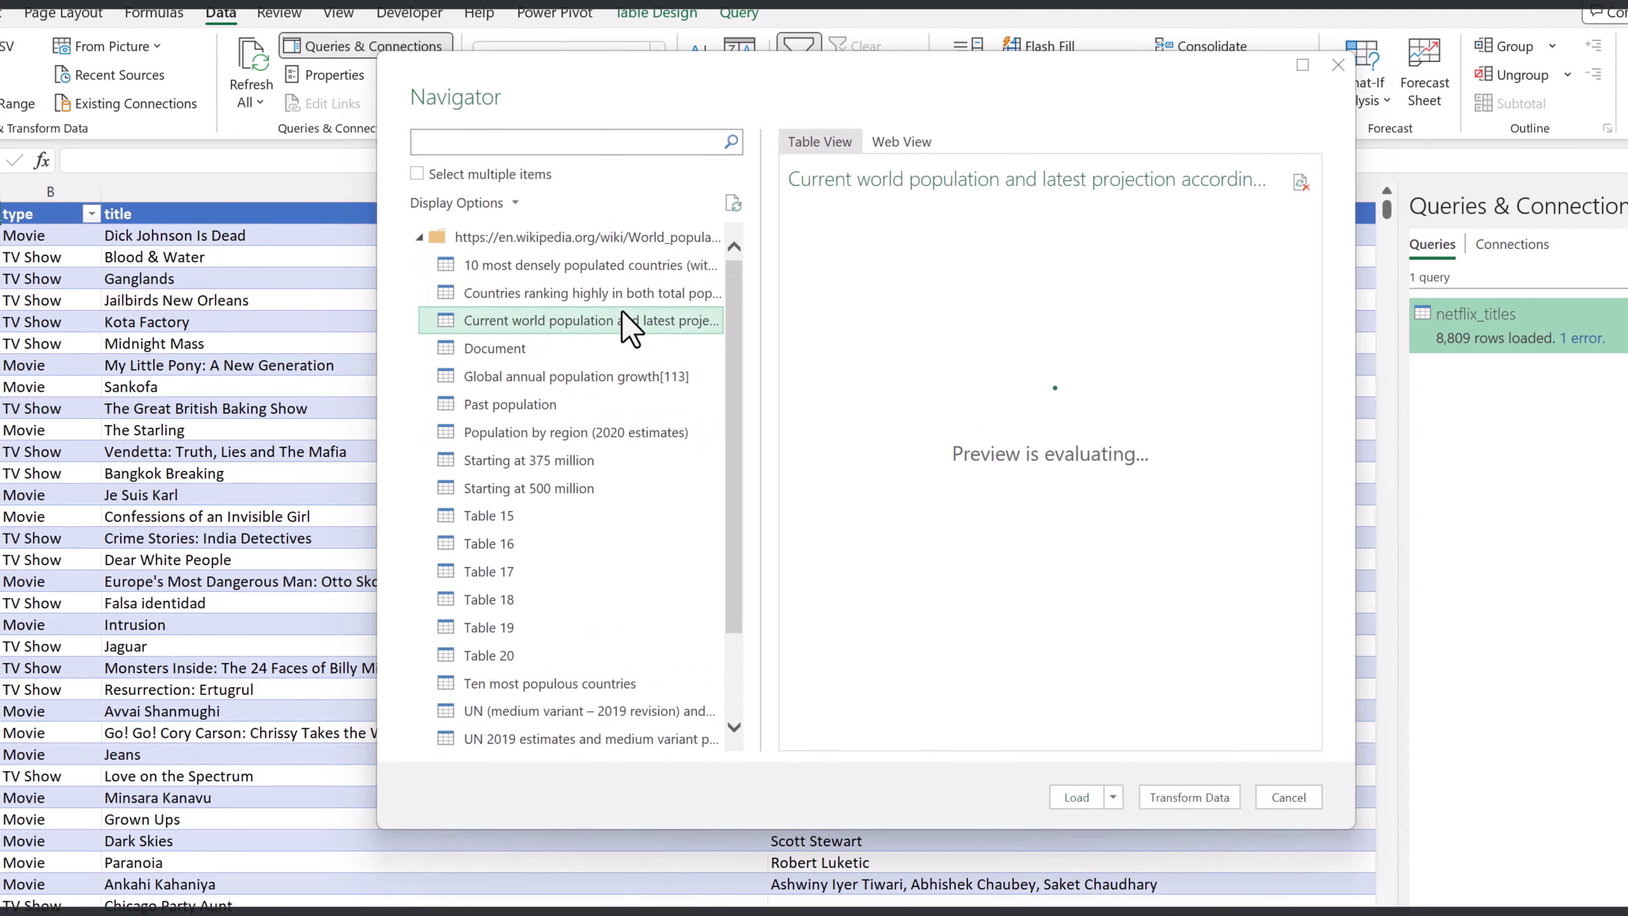
pyautogui.click(599, 294)
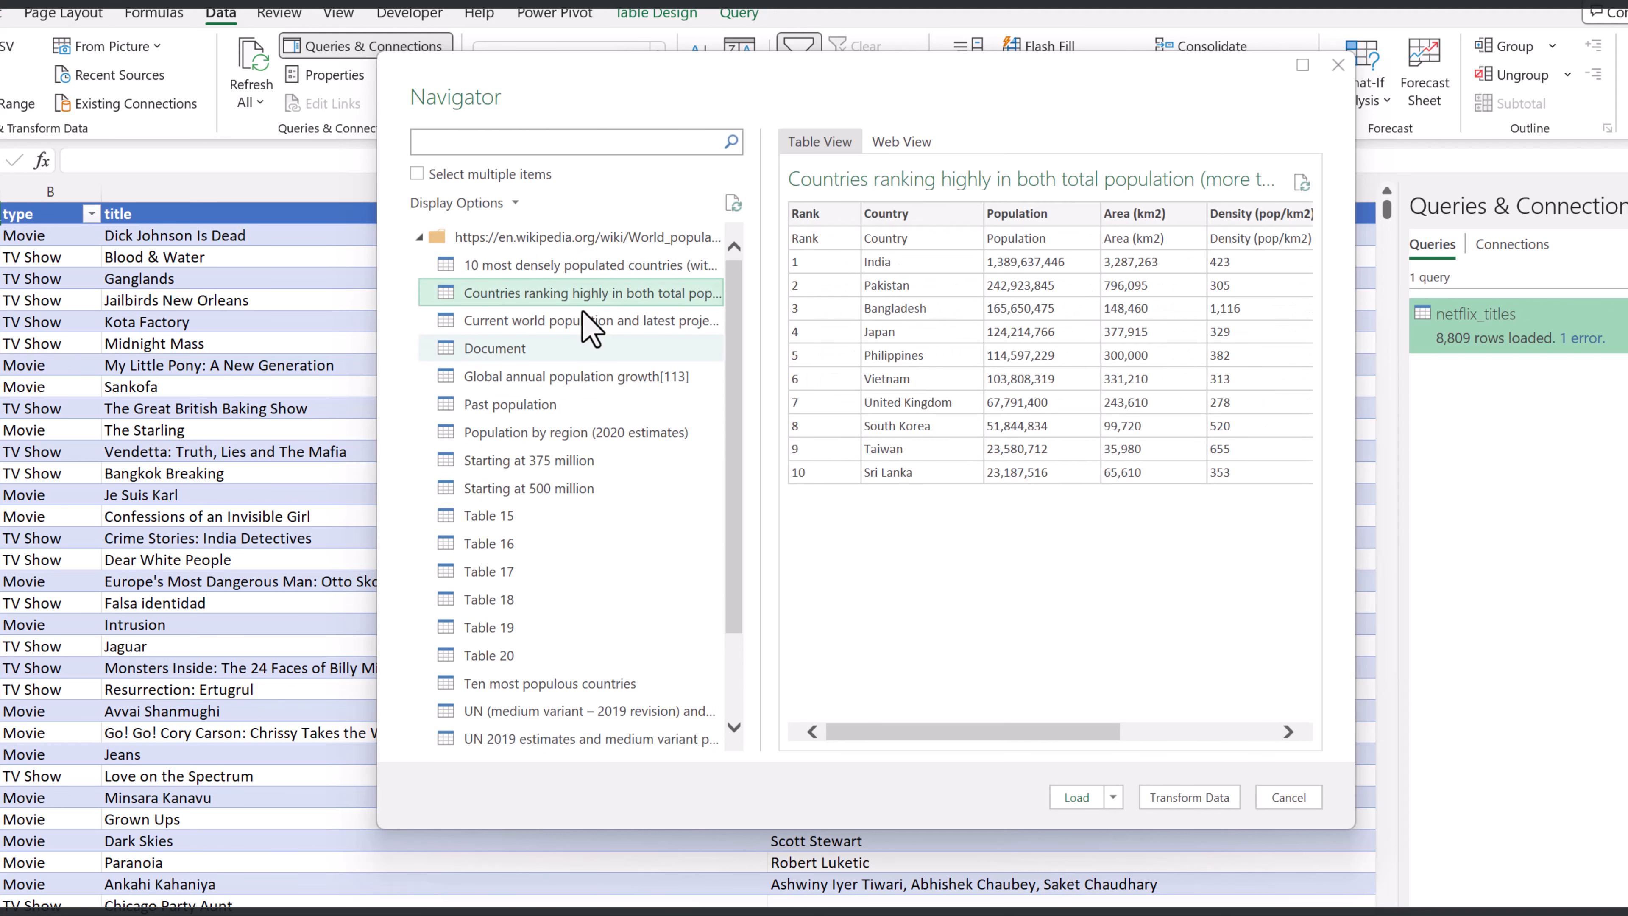
pyautogui.click(555, 378)
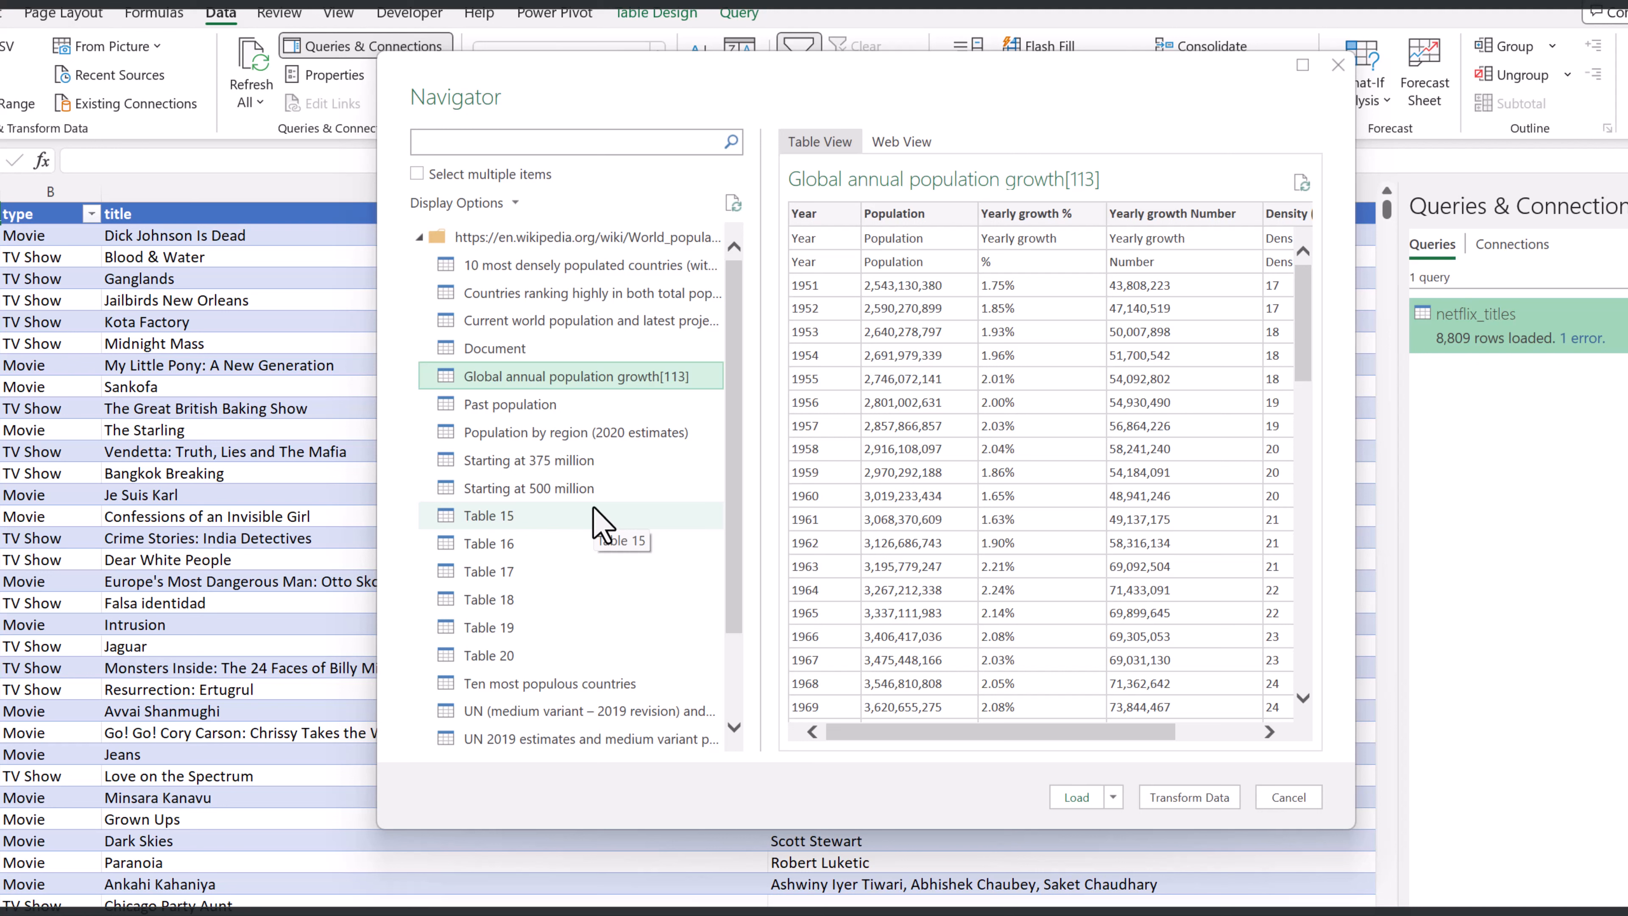
pyautogui.click(1179, 797)
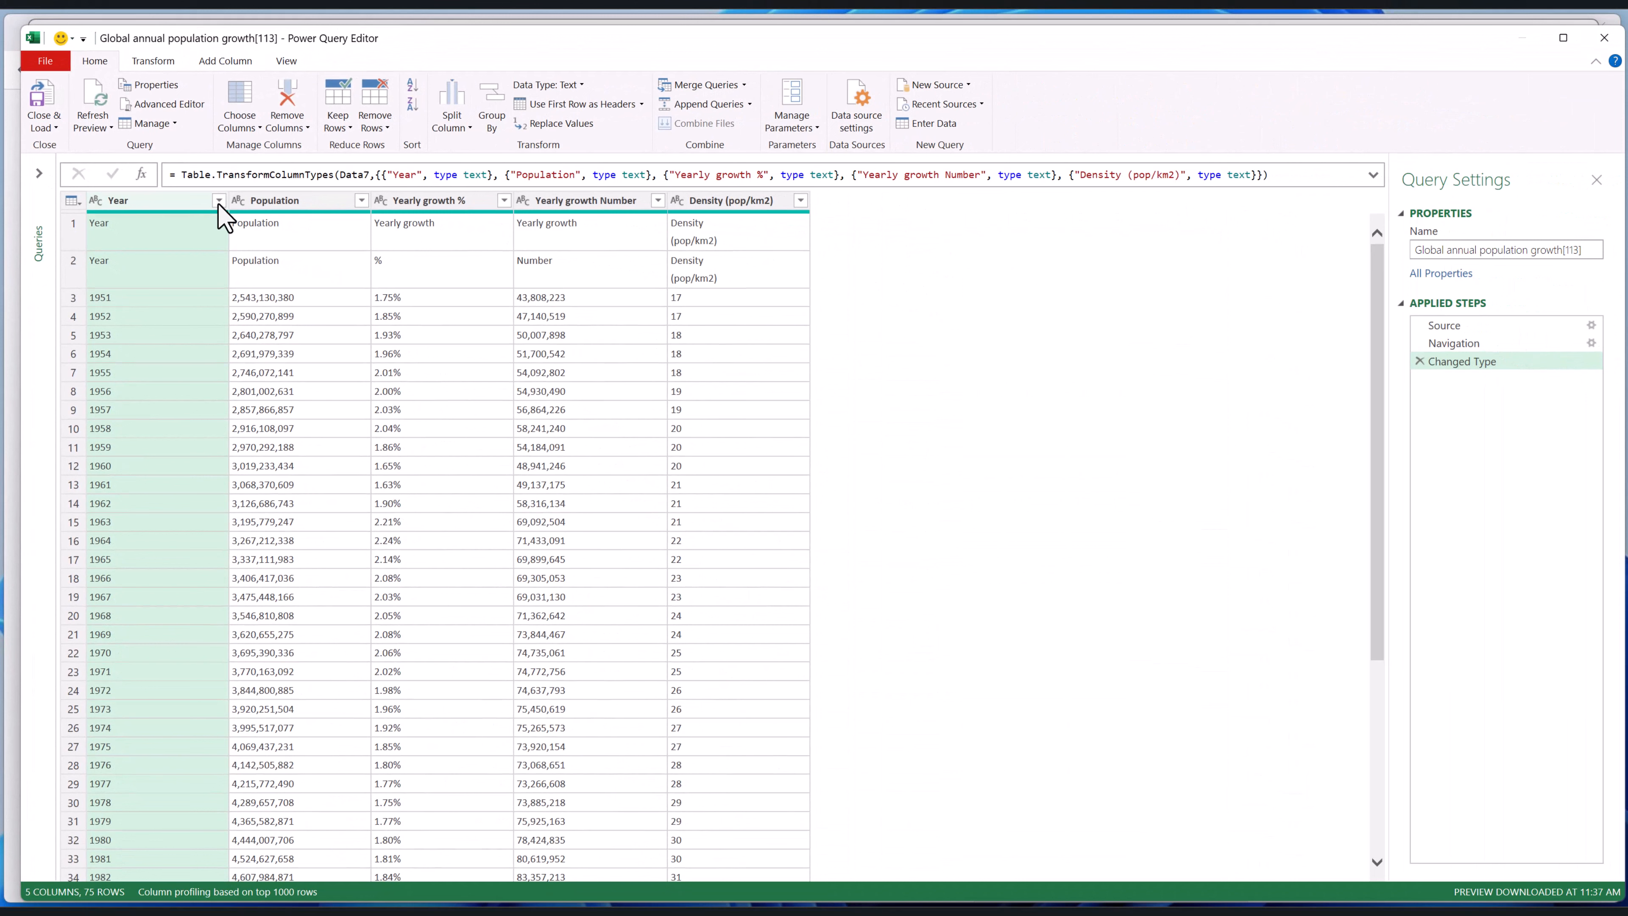
# Filter the Year column to exclude the rows whose value is the text "Year"
pyautogui.click(219, 201)
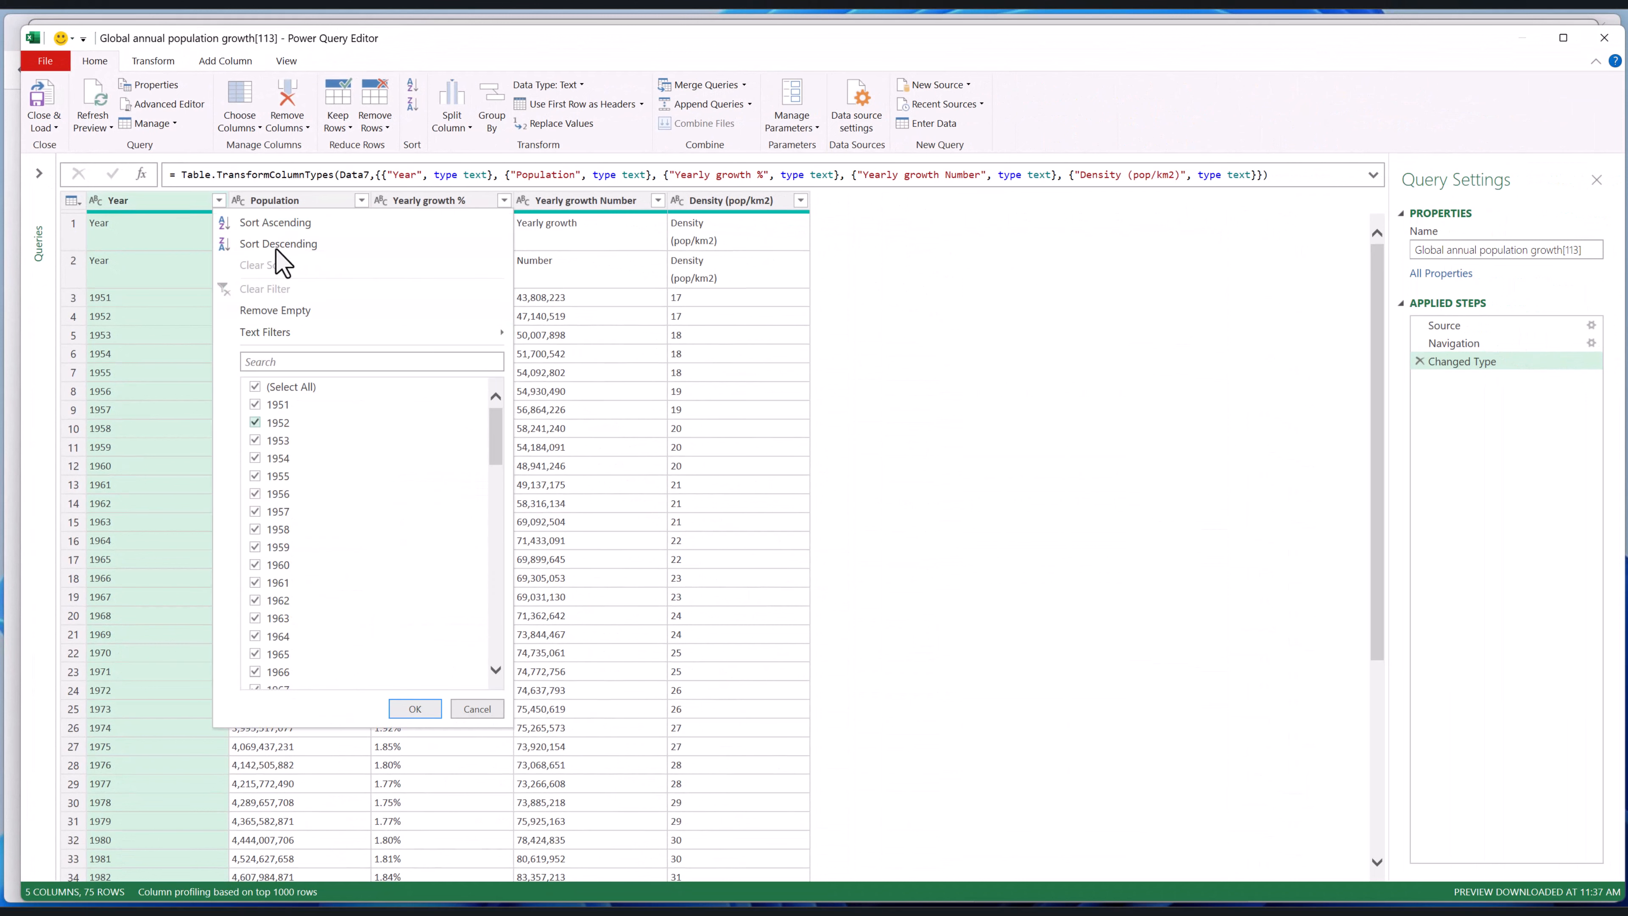
pyautogui.moveTo(495, 425); pyautogui.dragTo(501, 633)
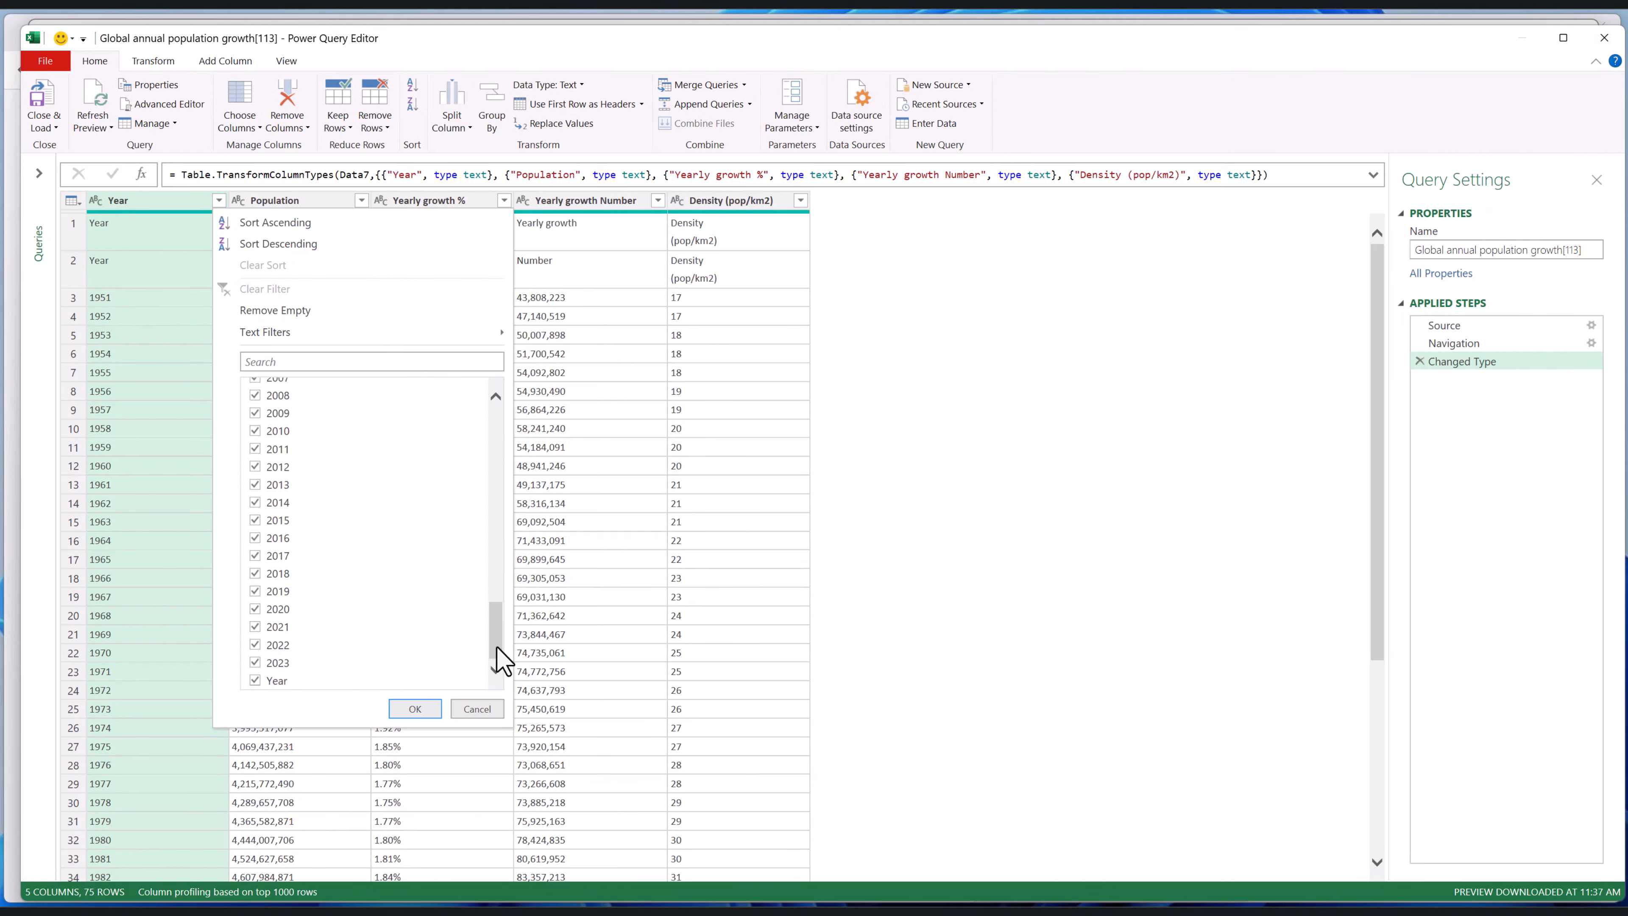
pyautogui.click(271, 681)
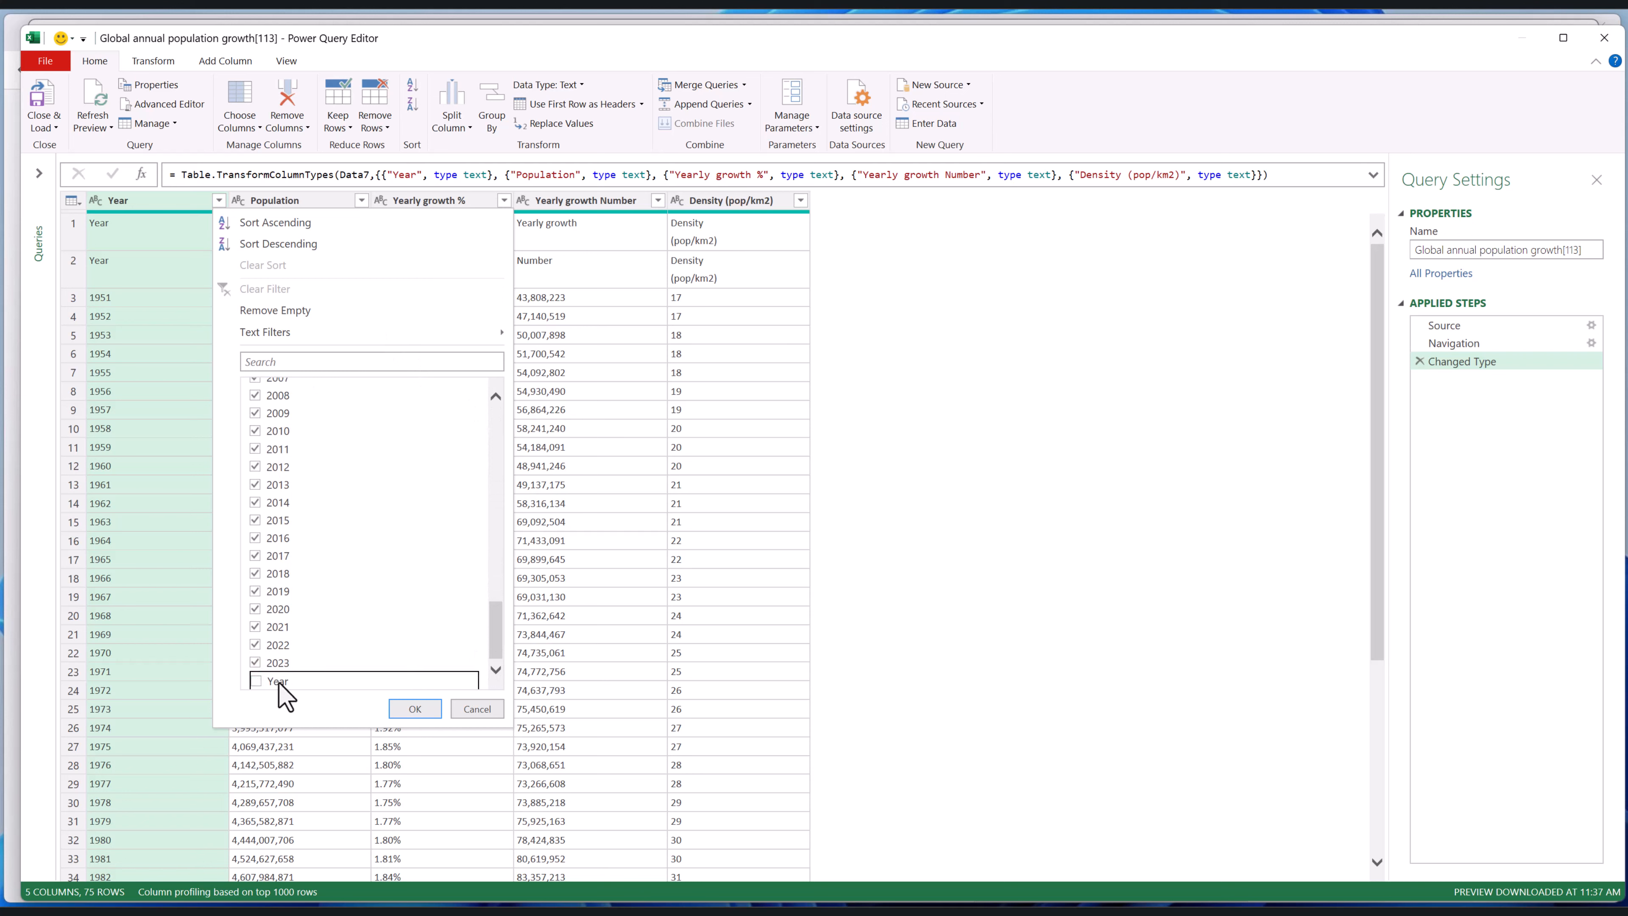
pyautogui.click(413, 709)
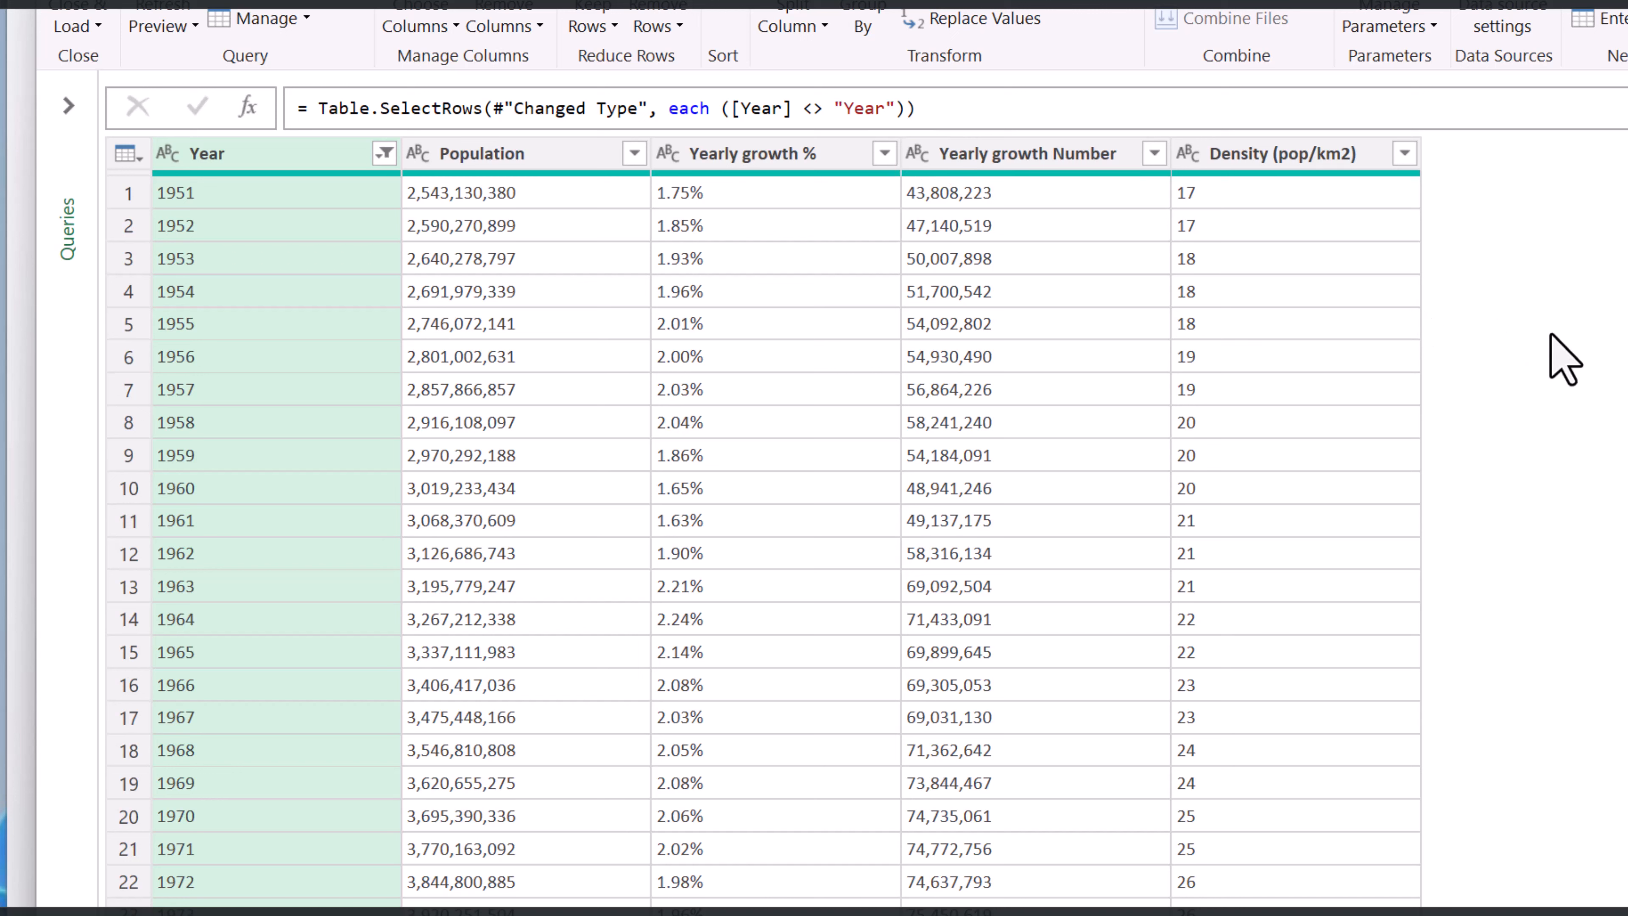
# Set the Yearly growth Number column's data type to Whole Number and load the query into the workbook
pyautogui.click(926, 156)
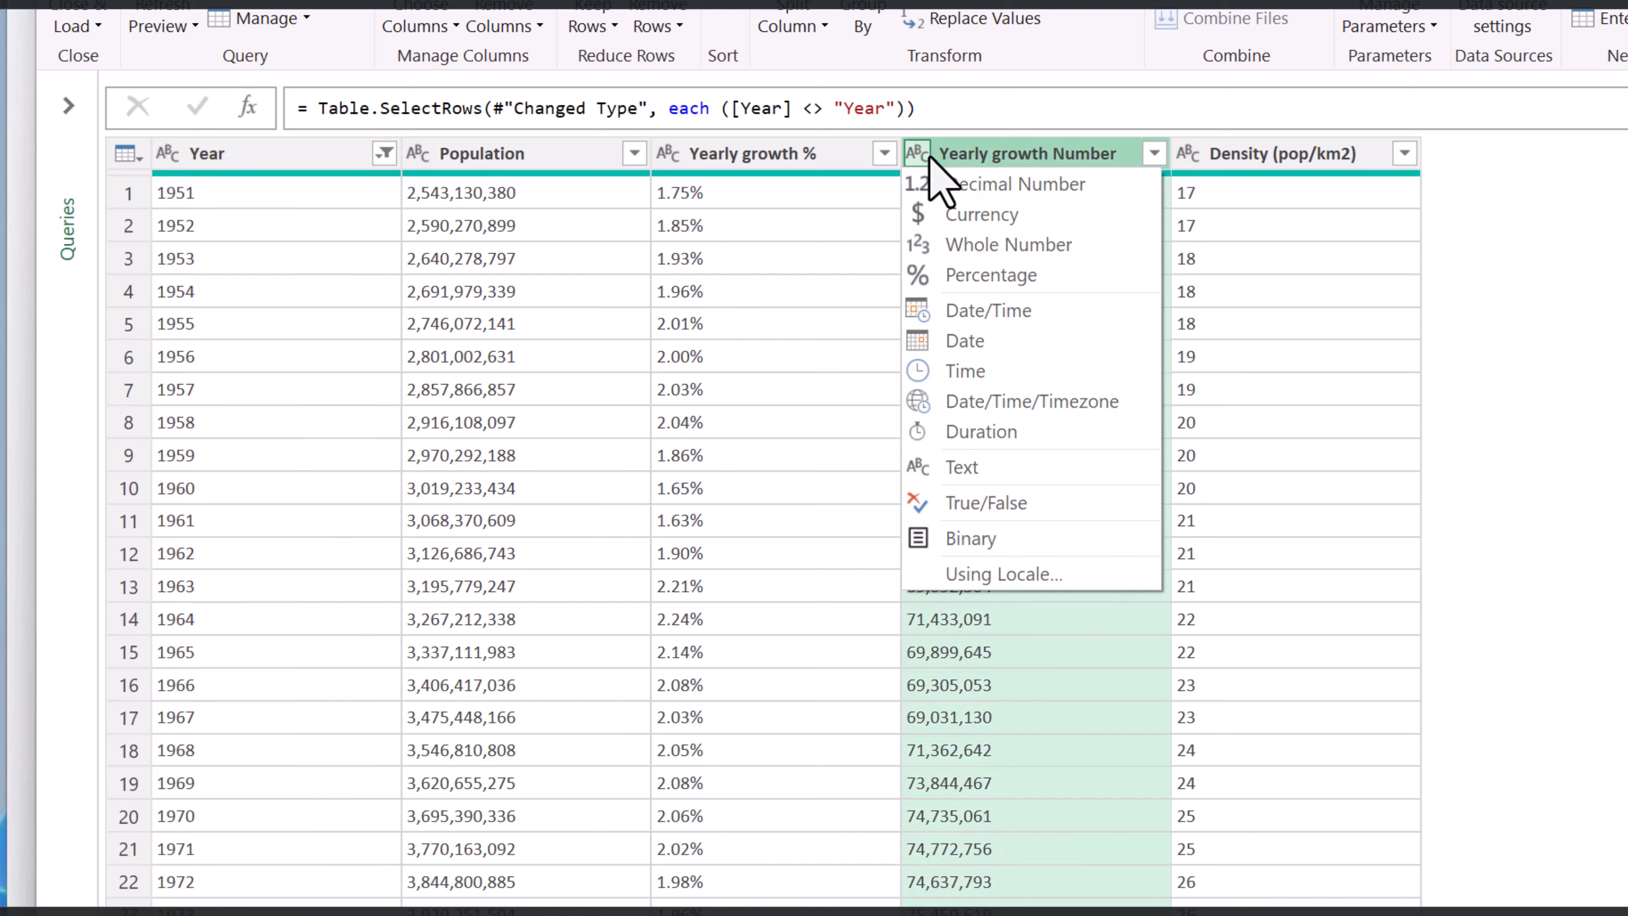
pyautogui.click(1039, 245)
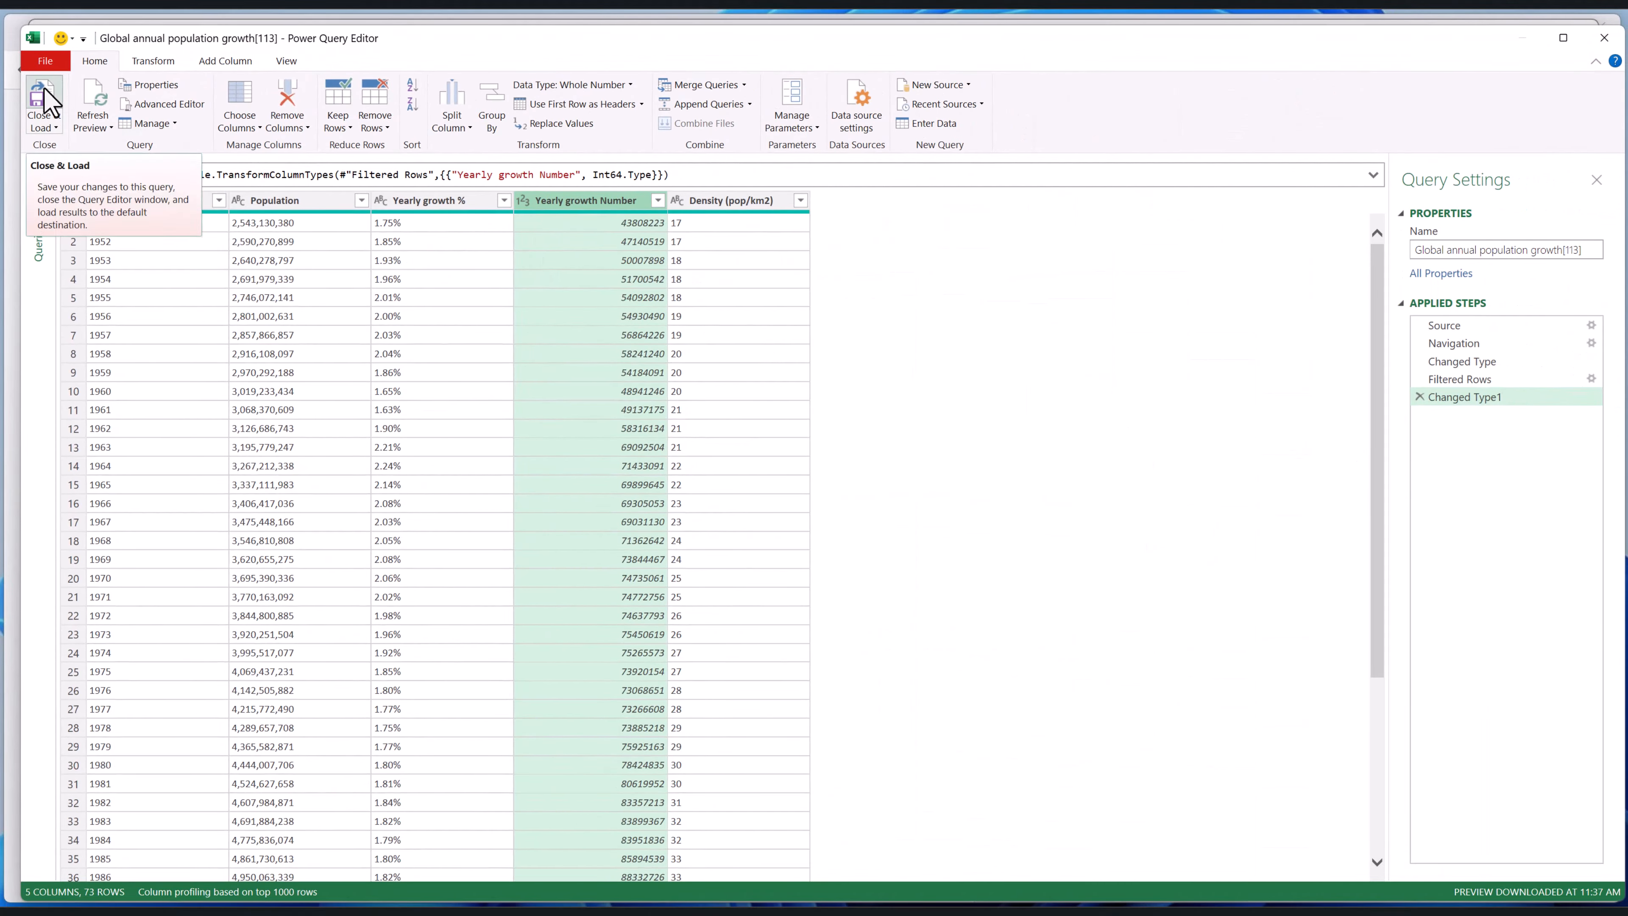
pyautogui.click(42, 103)
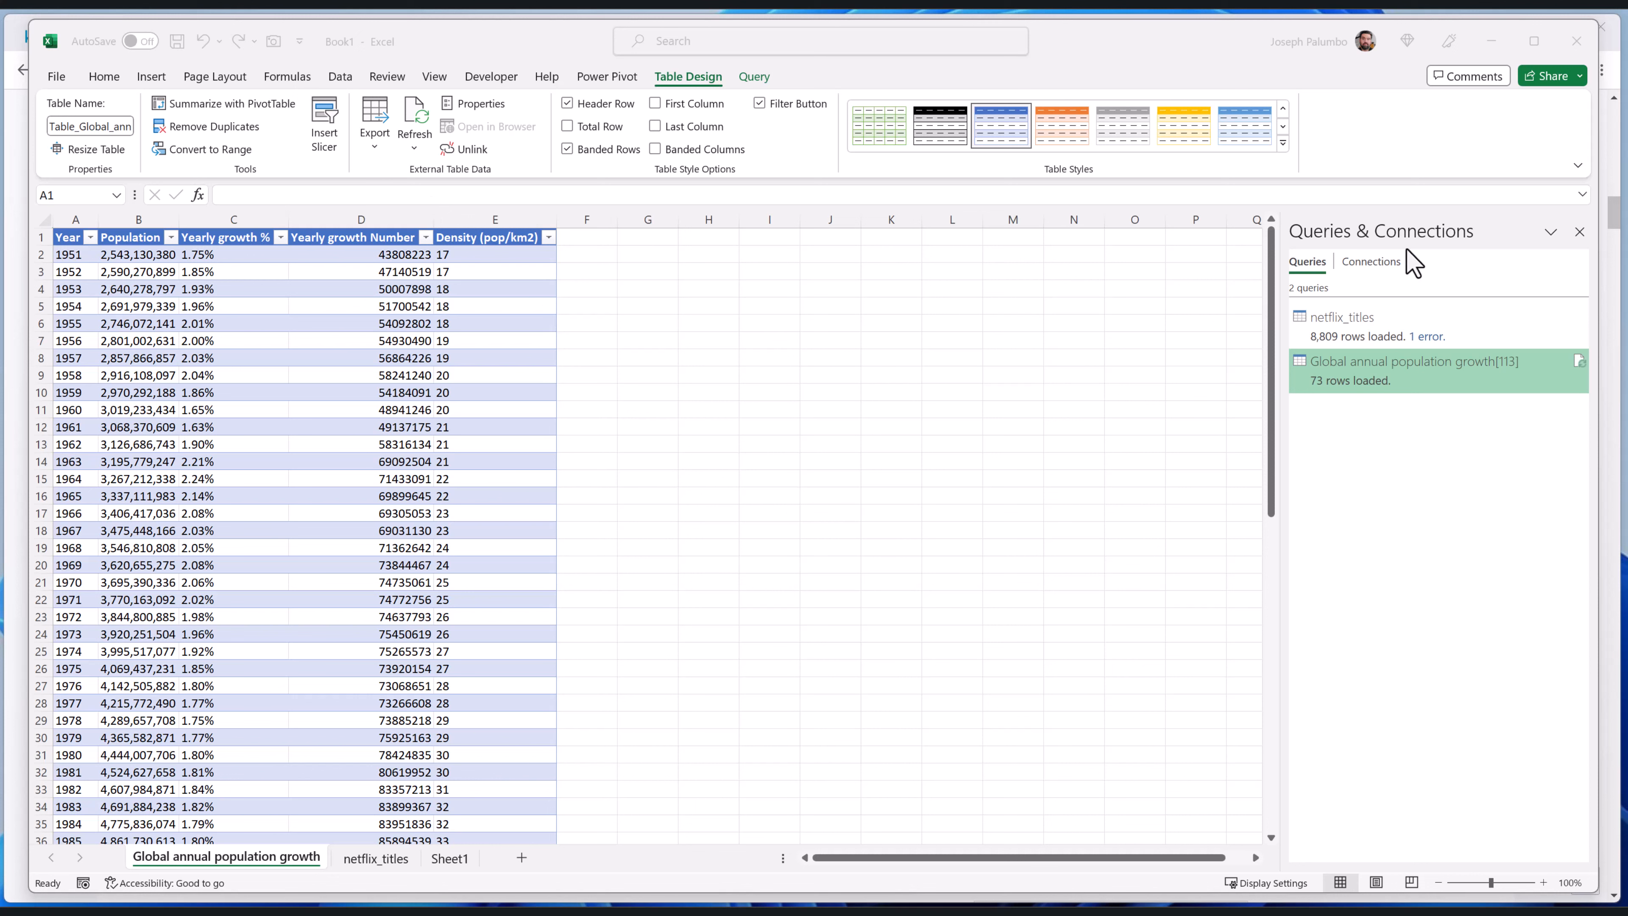
# Close the Queries & Connections pane and insert a basic 2-D line chart, placed beside the population table around columns I to O
pyautogui.click(1579, 232)
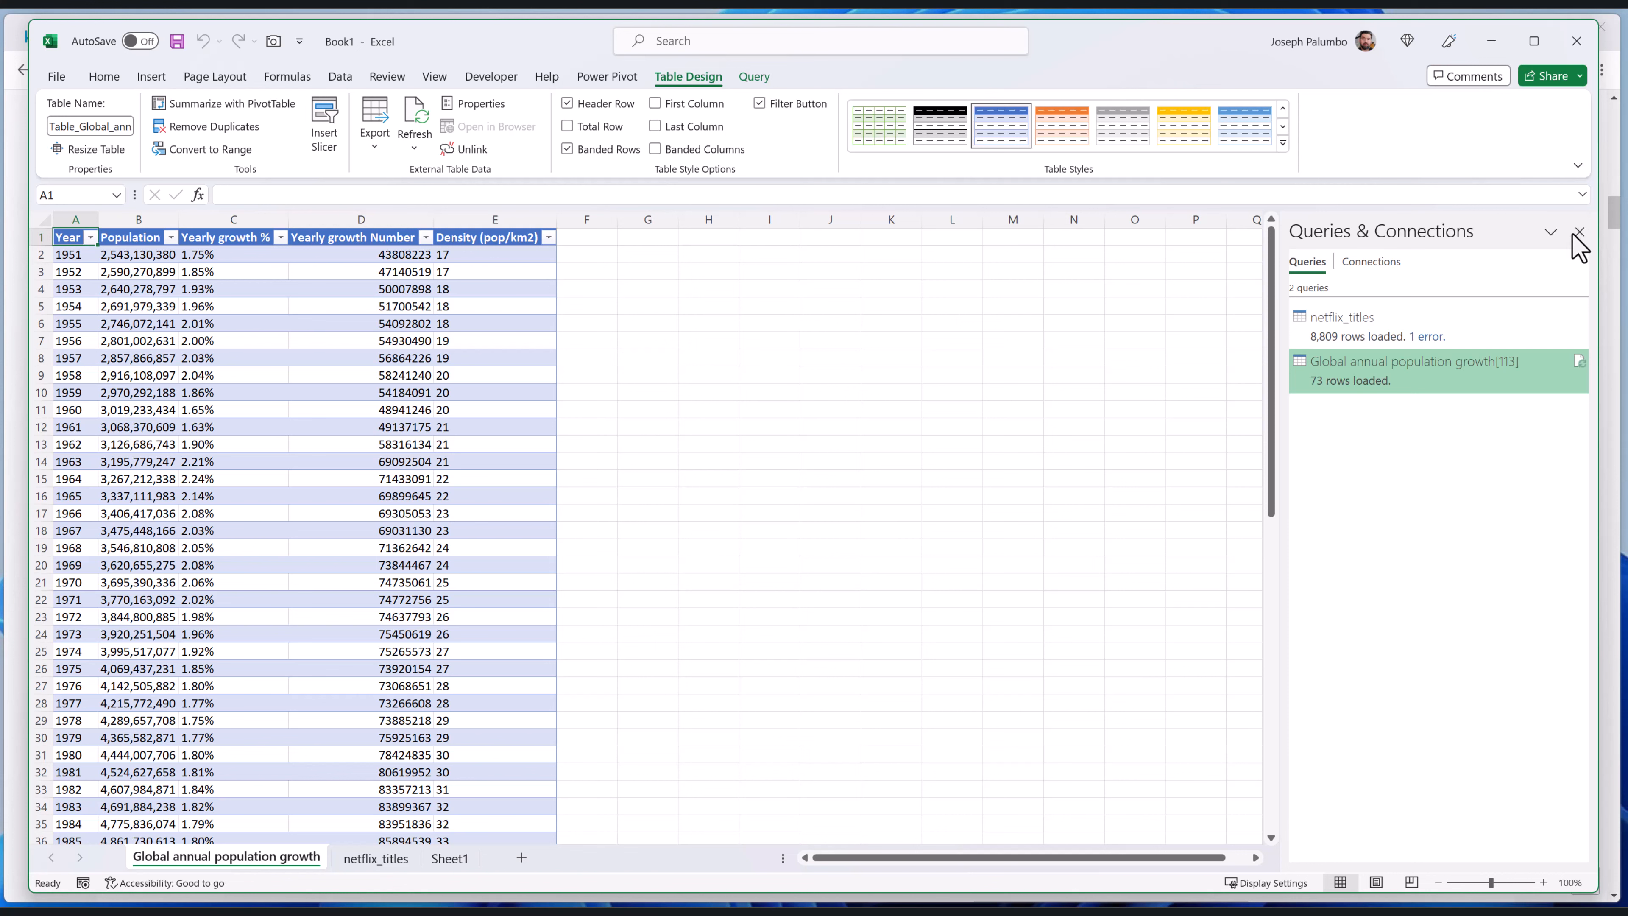
pyautogui.click(1579, 230)
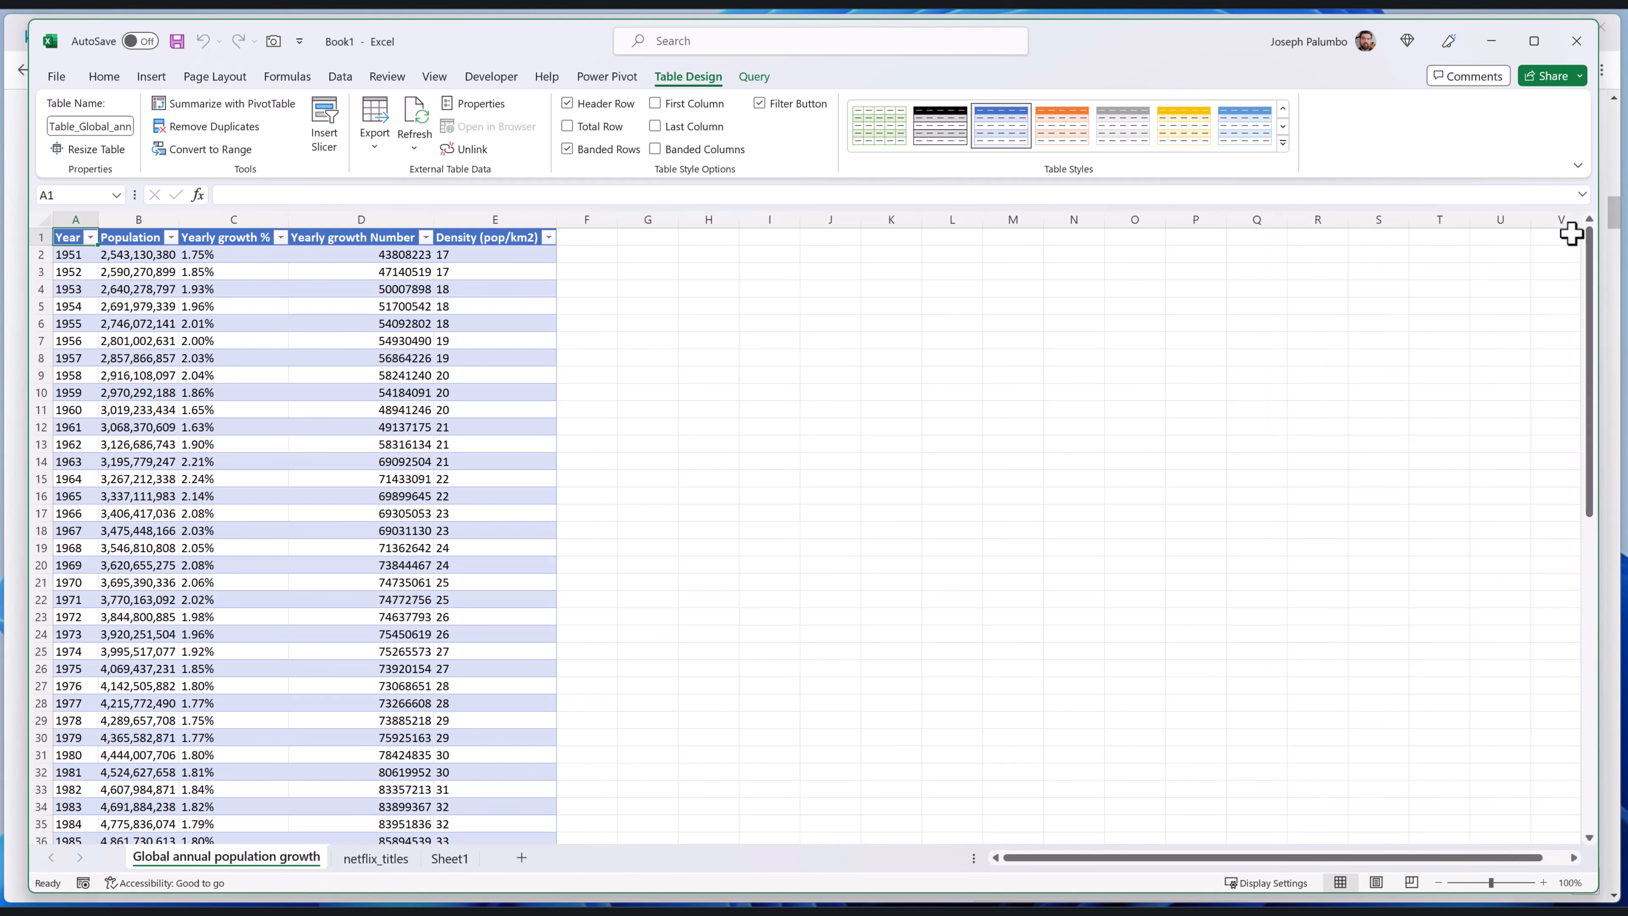
pyautogui.click(151, 78)
pyautogui.click(703, 125)
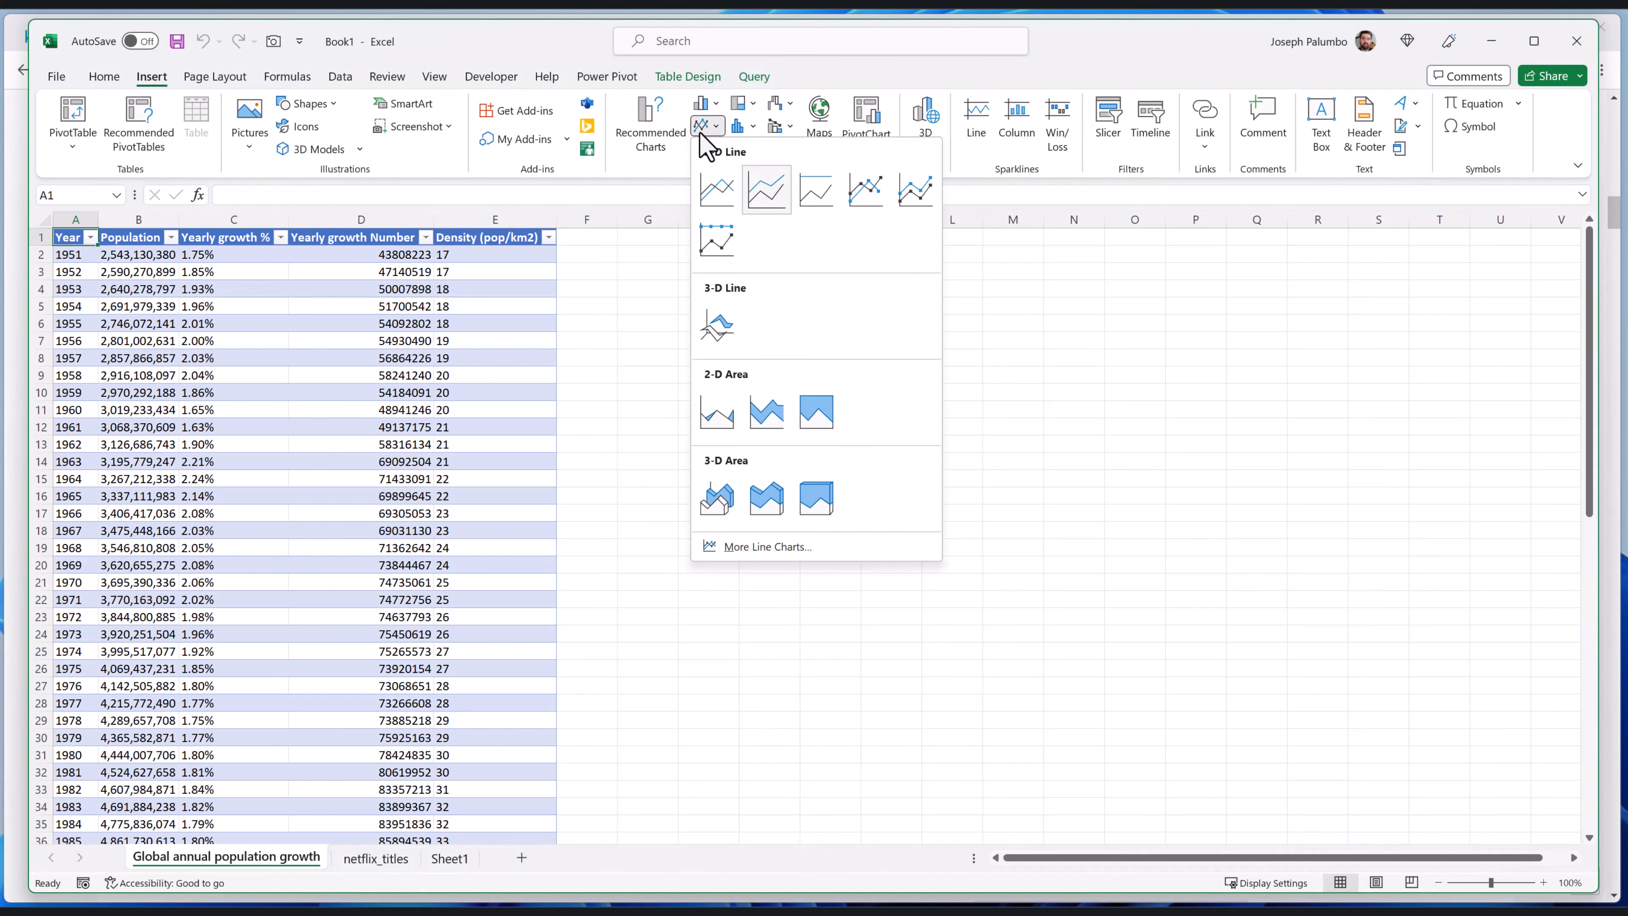
pyautogui.click(726, 195)
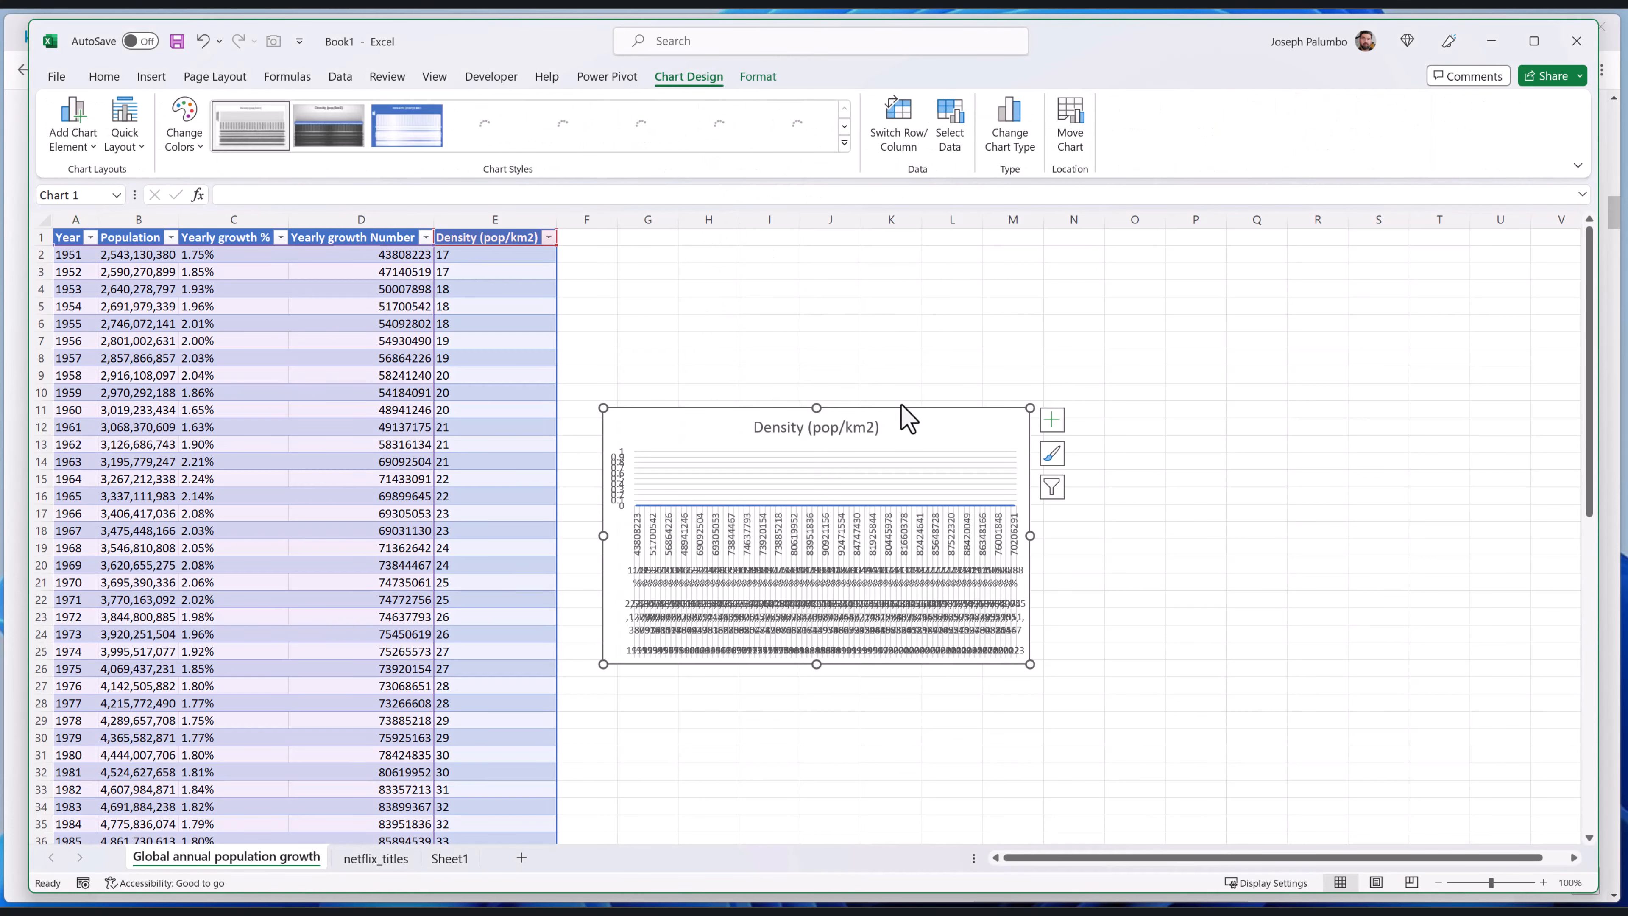
pyautogui.moveTo(919, 425); pyautogui.dragTo(1037, 381)
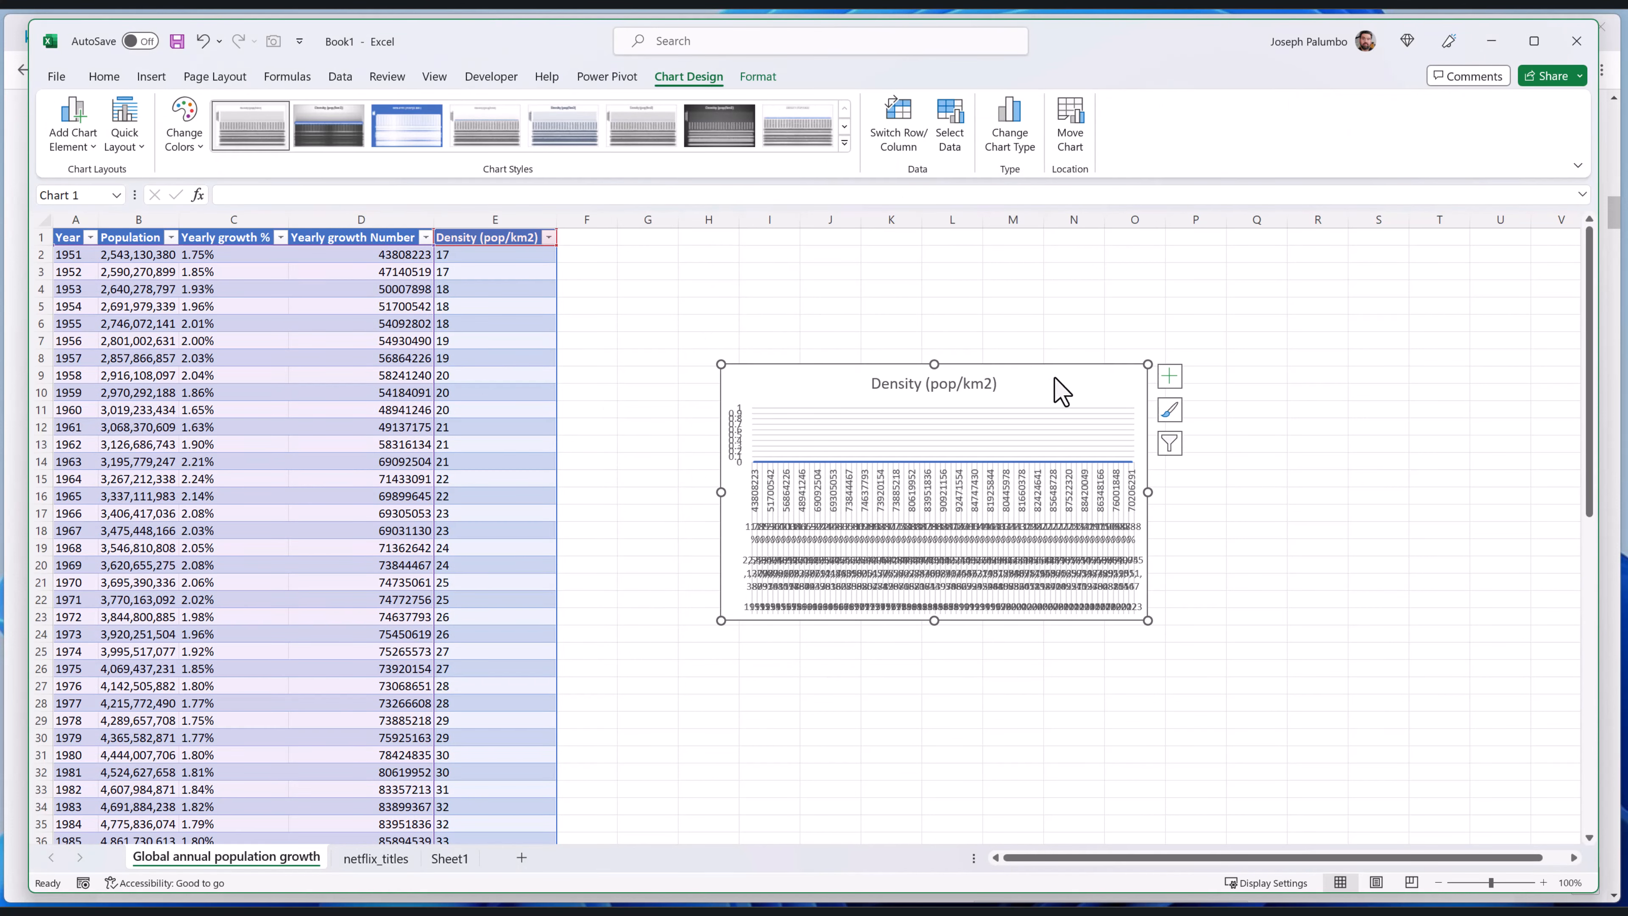
# Remove the Density (pop/km2) series from the line chart's data source
pyautogui.rightClick(1055, 378)
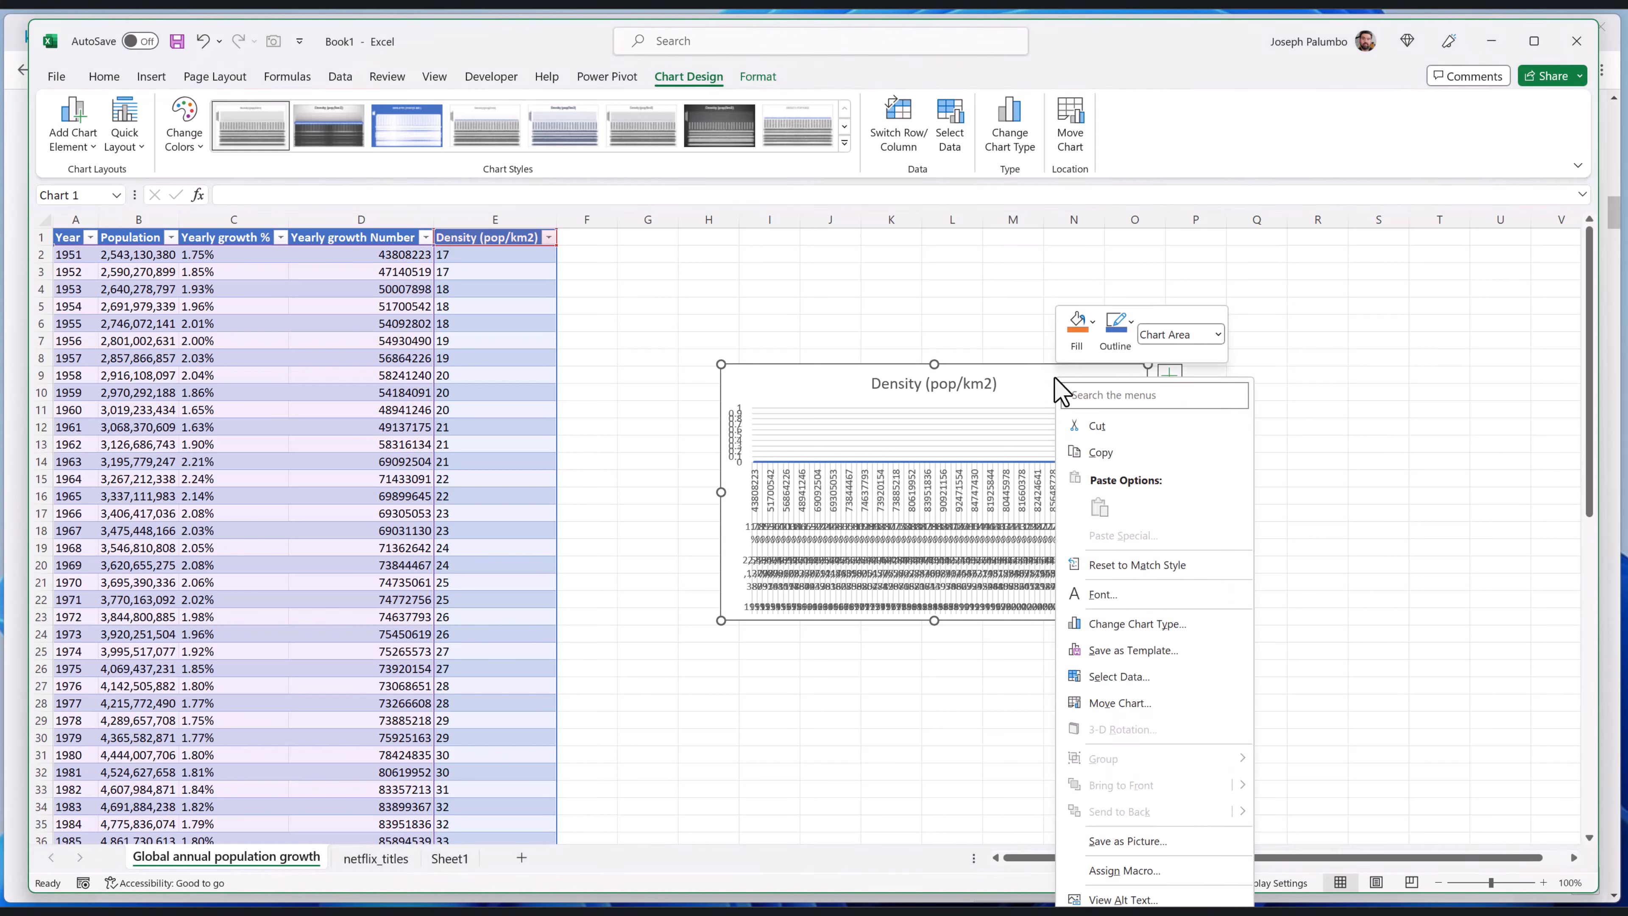
pyautogui.click(1151, 675)
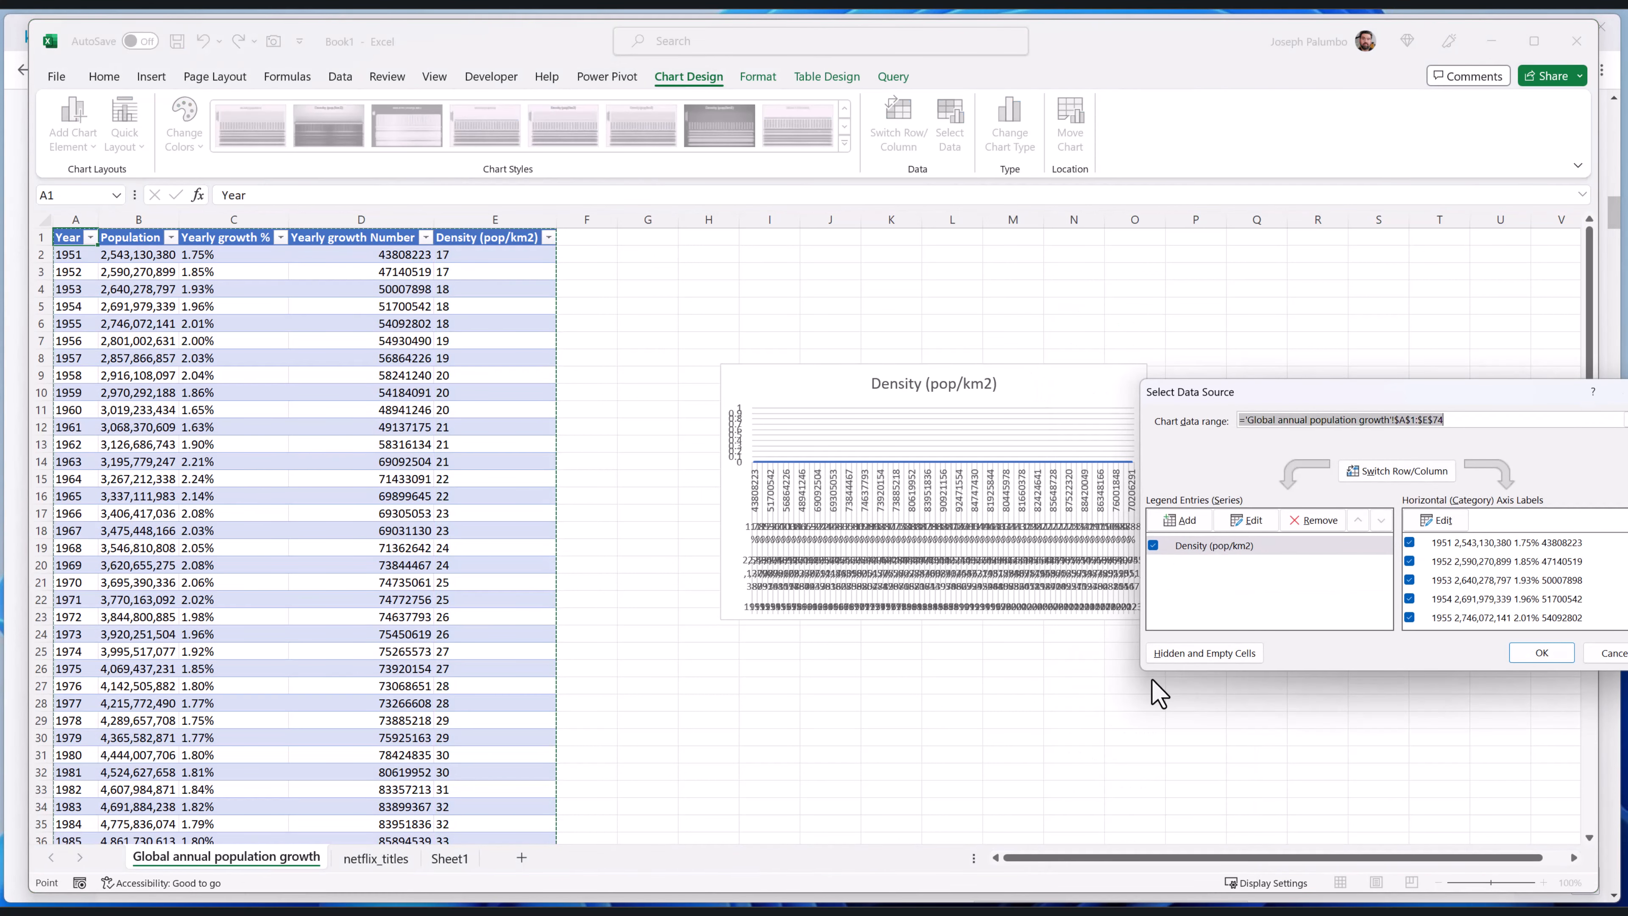
pyautogui.click(1291, 520)
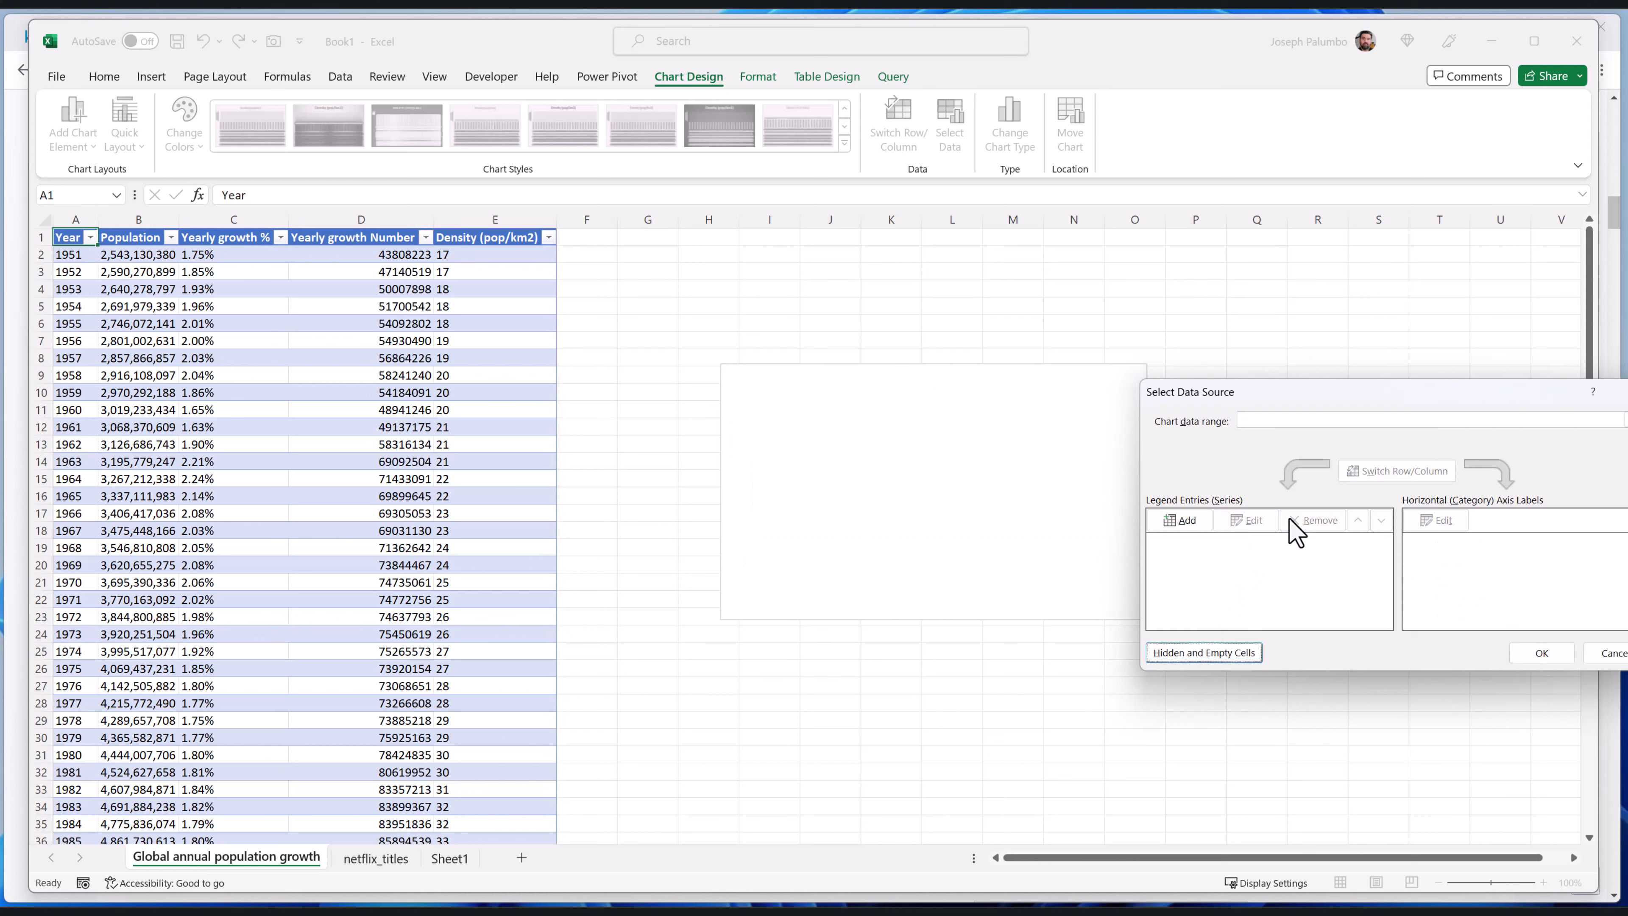
# Add a chart series named from the Yearly growth Number header in D1, with the values in D2:D74
pyautogui.click(1182, 520)
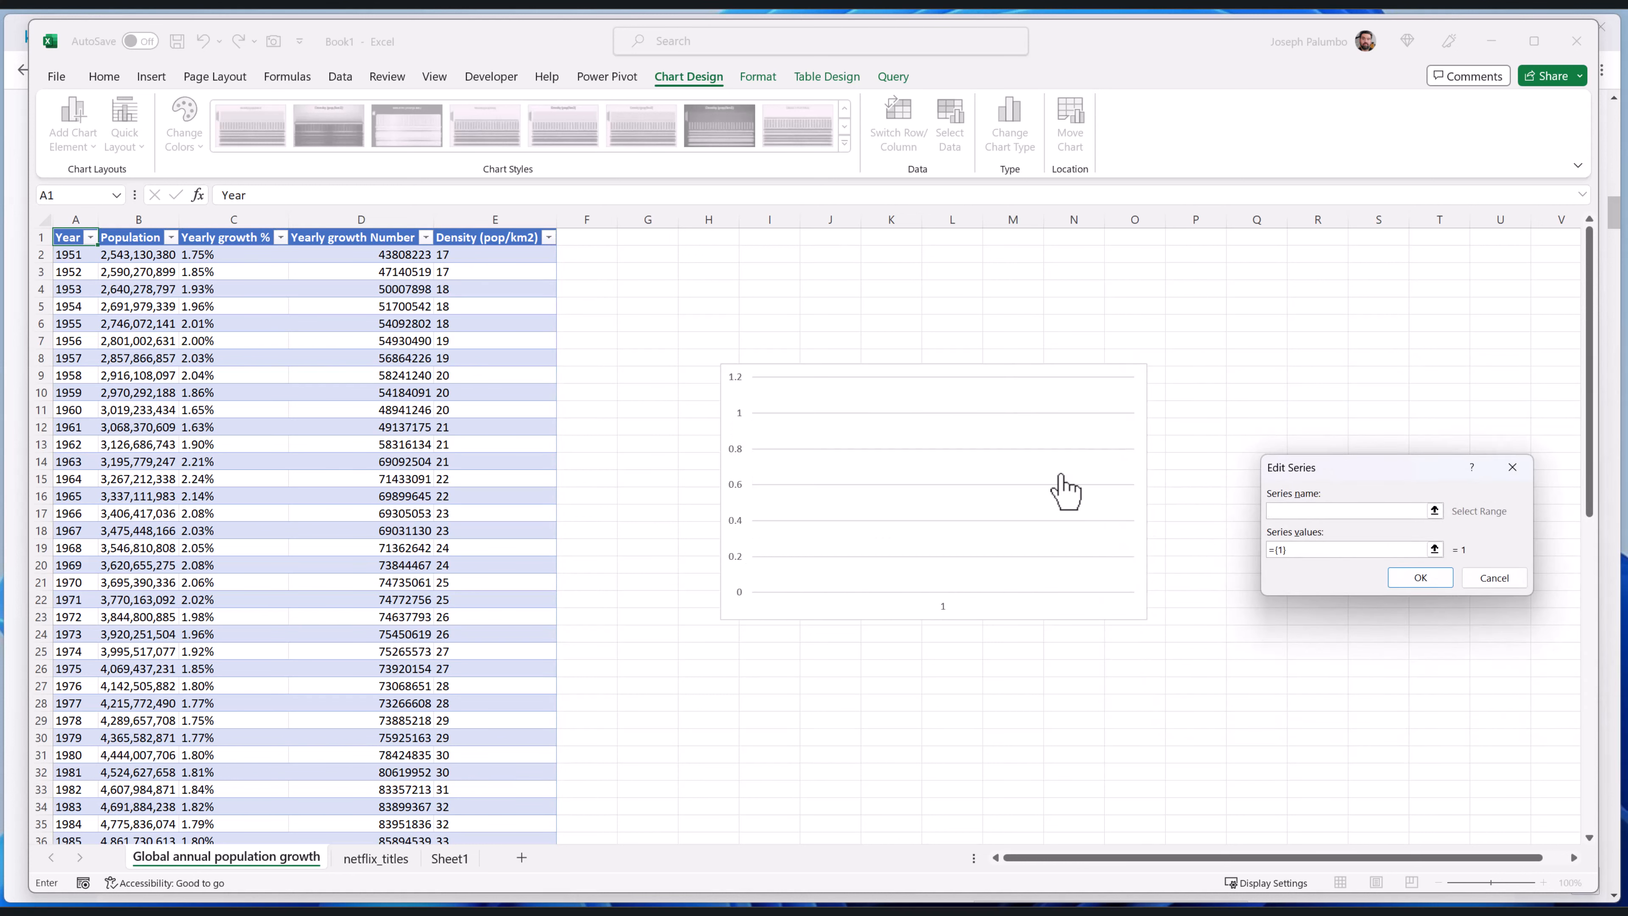
pyautogui.click(397, 237)
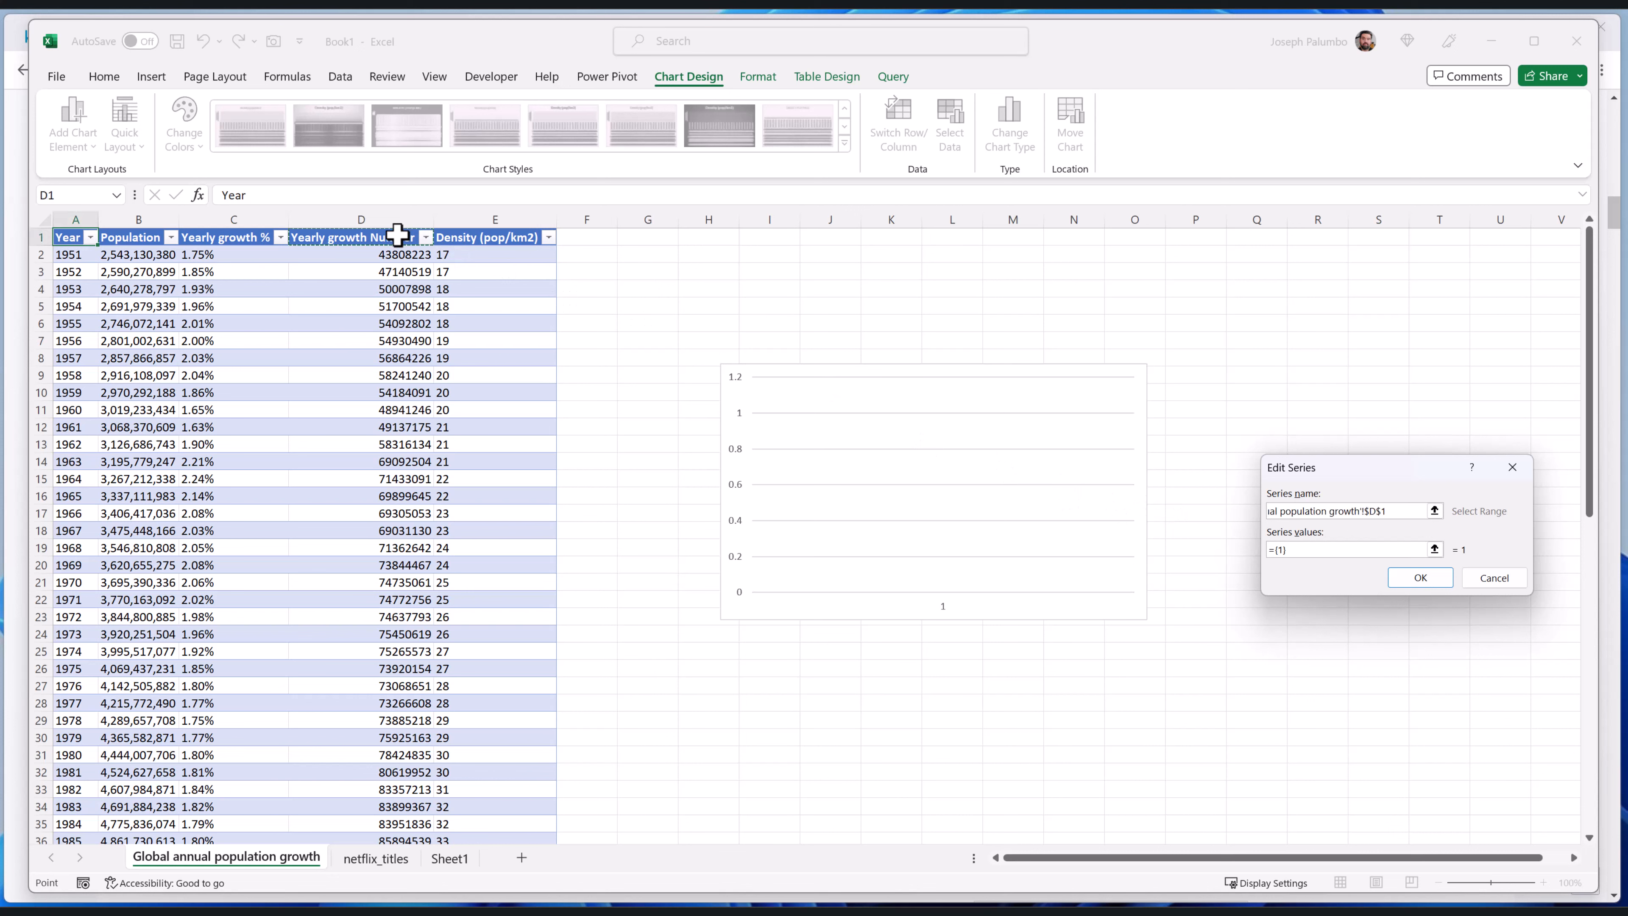
pyautogui.click(1308, 550)
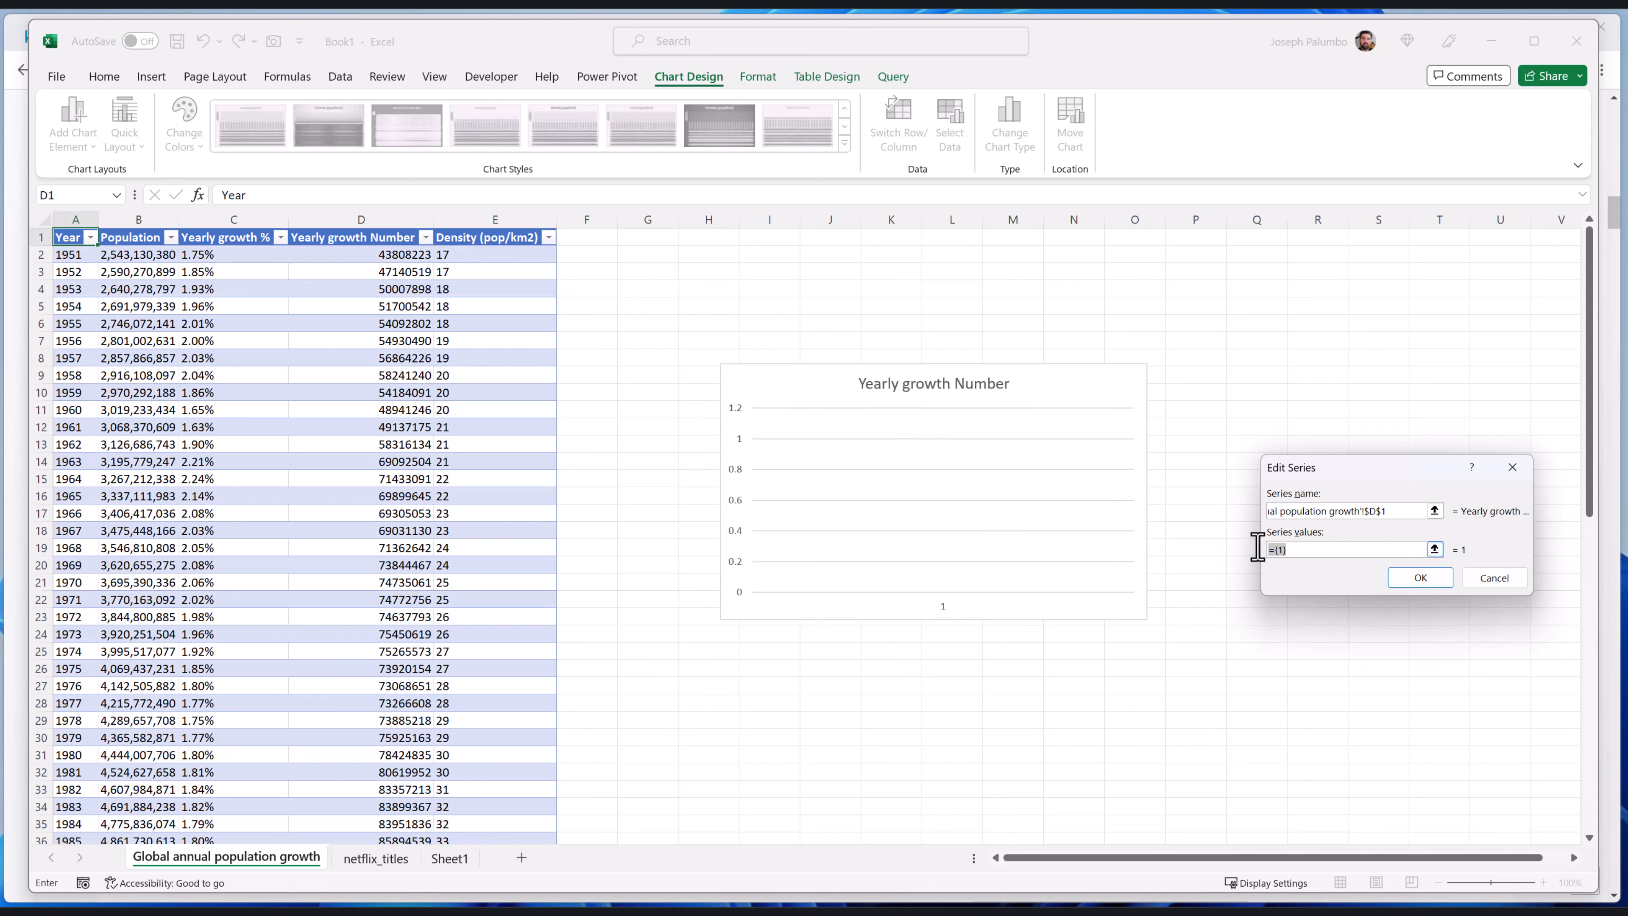
pyautogui.press('BackSpace')
pyautogui.click(390, 254)
pyautogui.hotkey('ctrl', 'shift', 'Down')
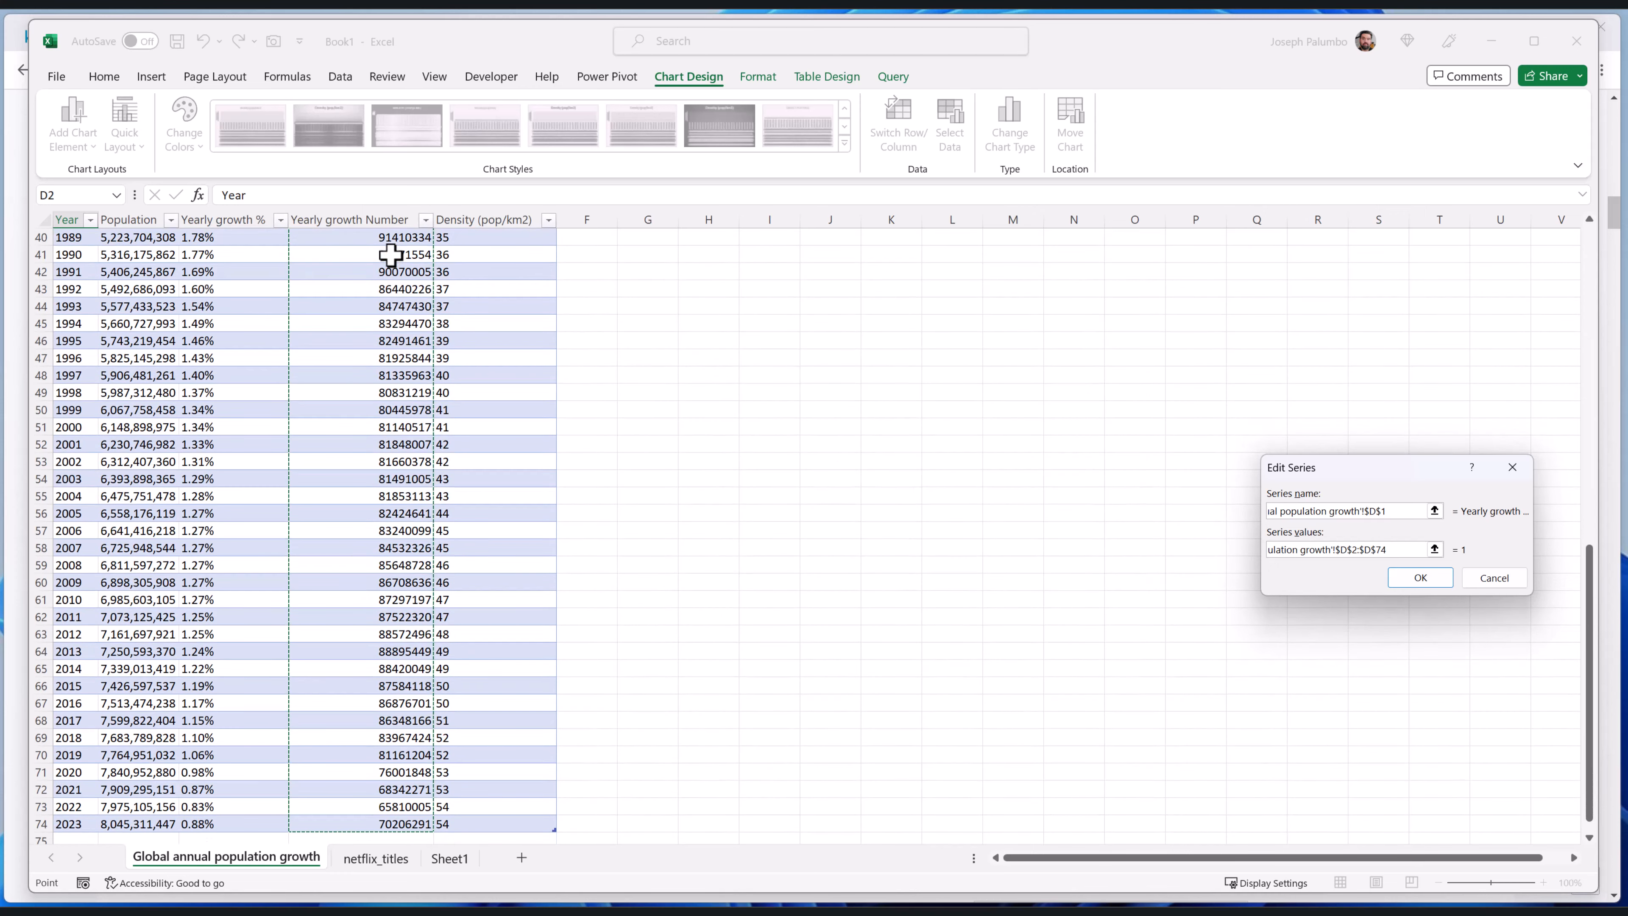
pyautogui.press('Return')
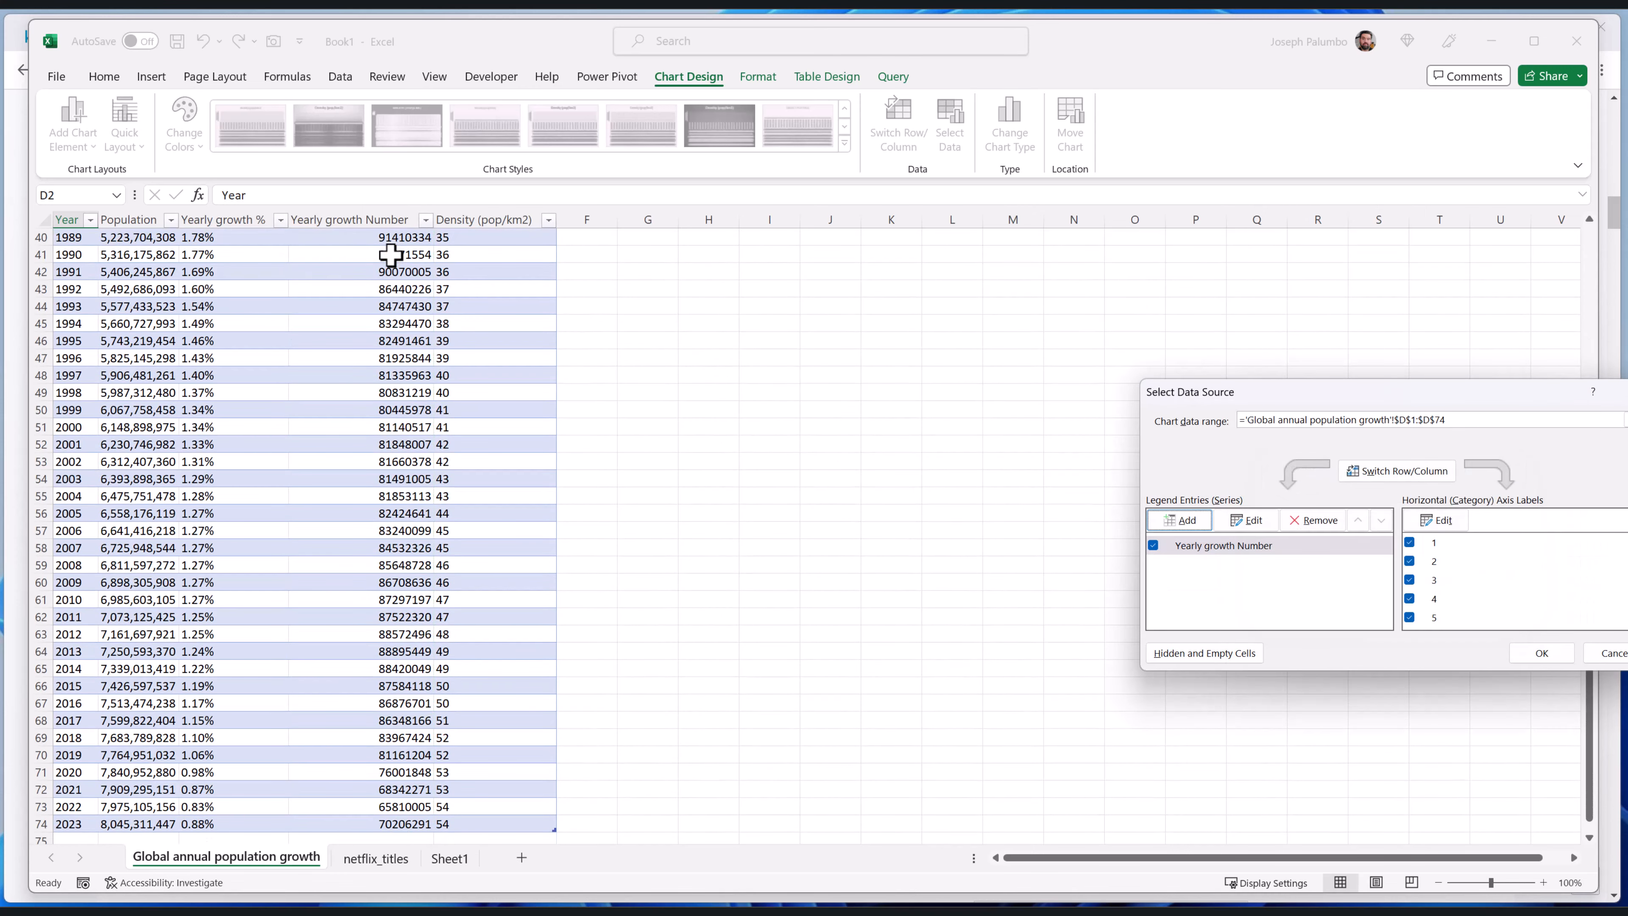
# Use the years in A2:A74 as the chart's horizontal axis labels and accept the data source changes
pyautogui.click(1437, 520)
pyautogui.click(72, 238)
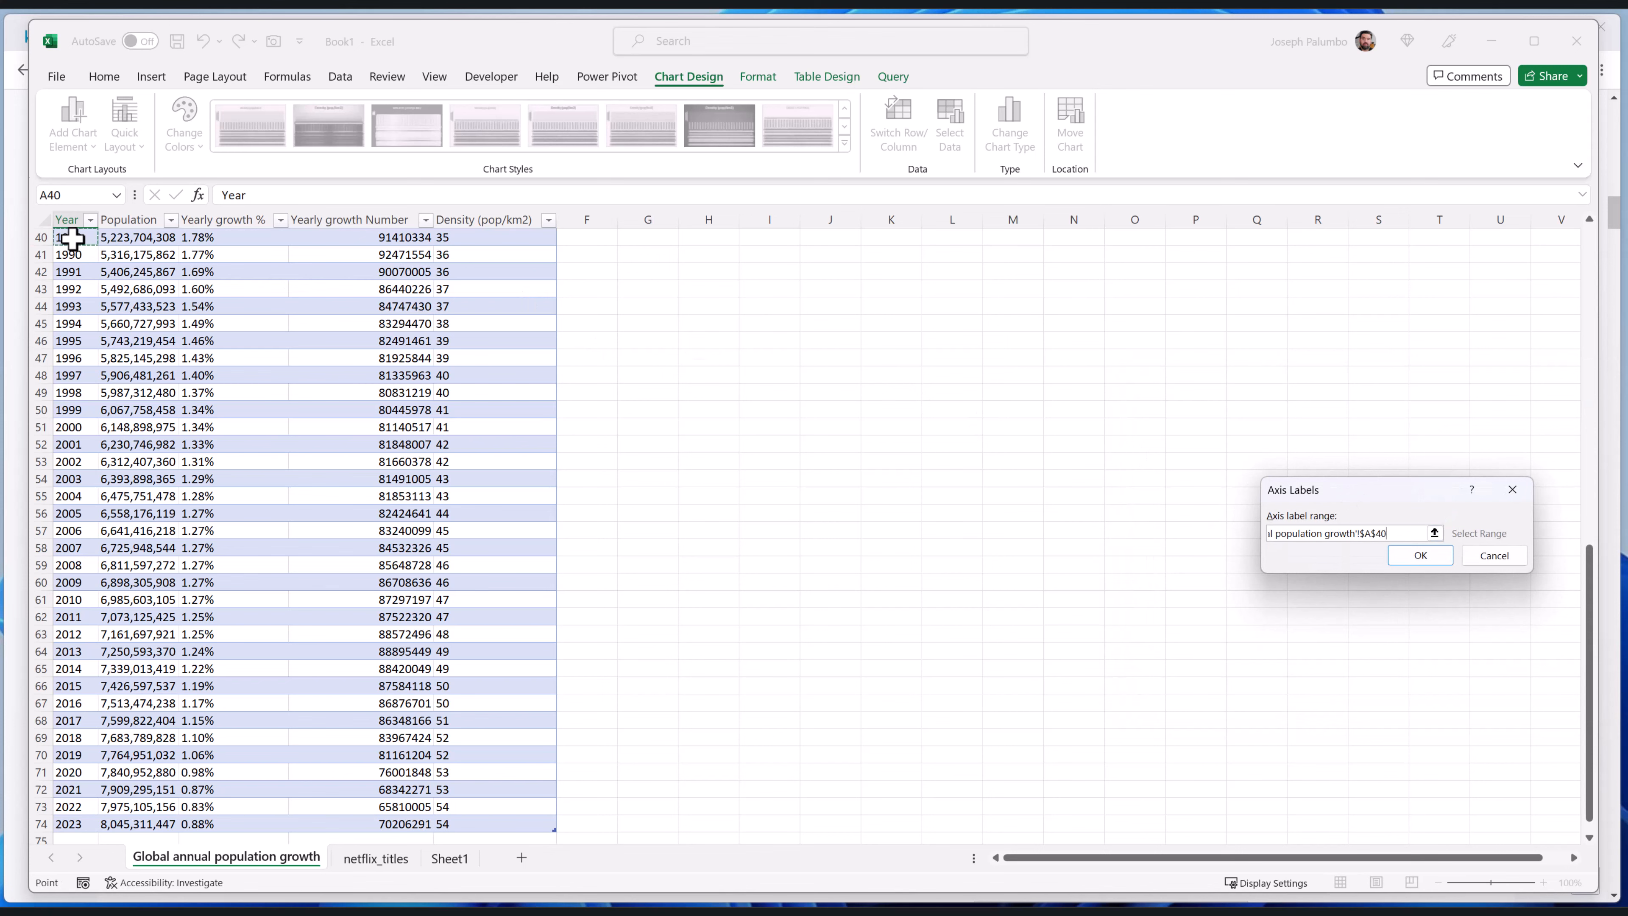
pyautogui.scroll(13, 72, 239)
pyautogui.click(72, 238)
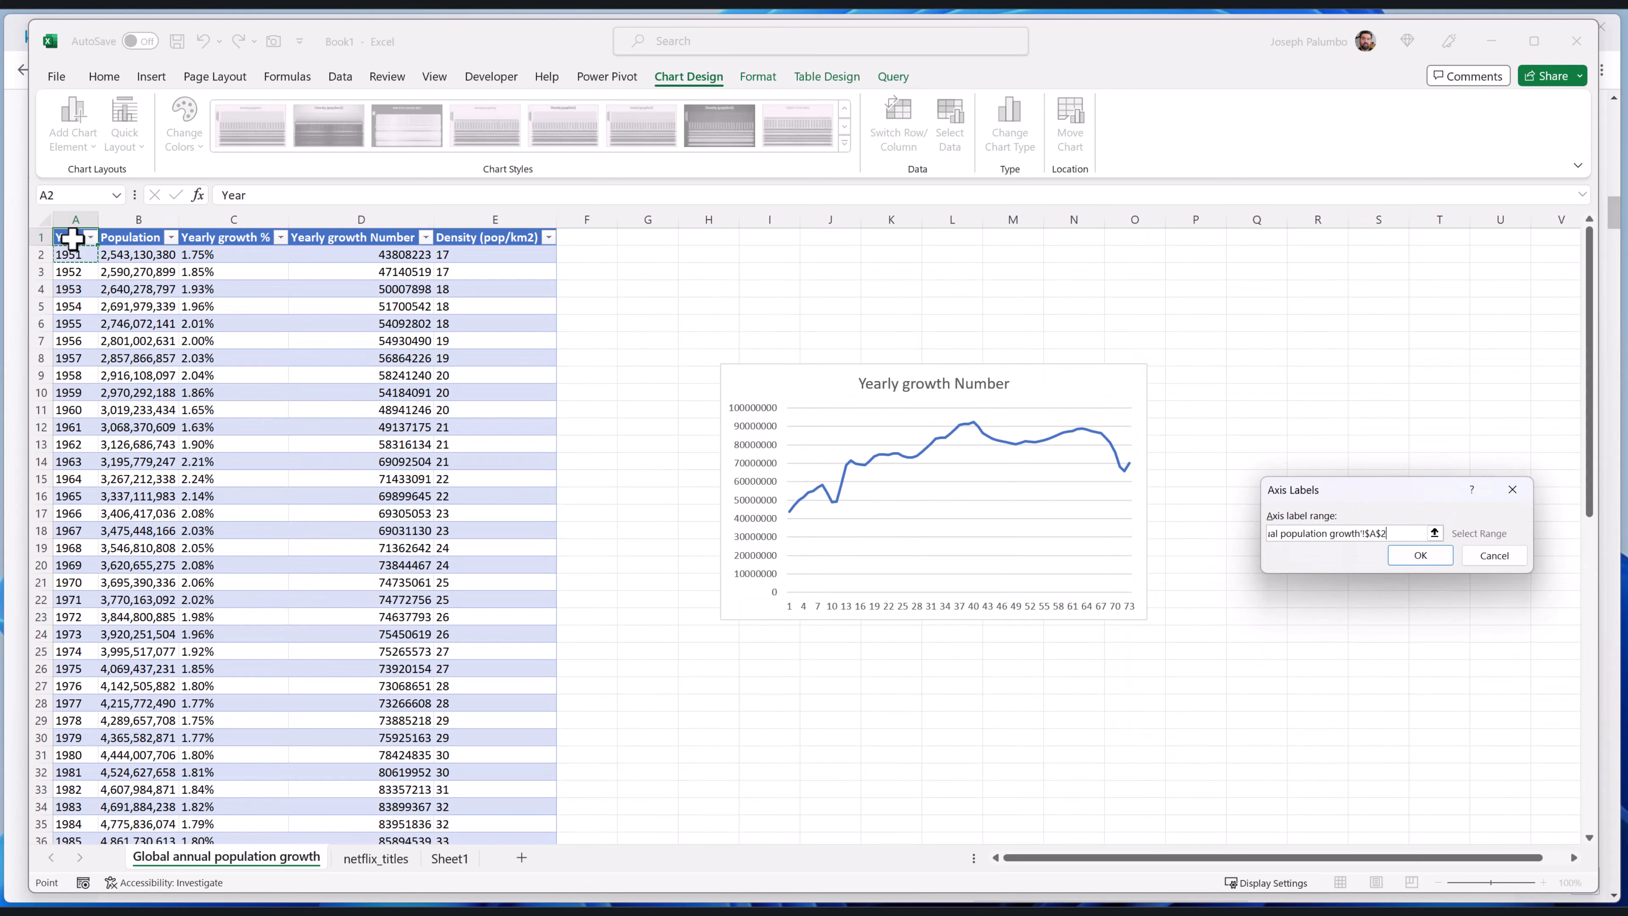
pyautogui.hotkey('ctrl', 'shift', 'Down')
pyautogui.press('Return')
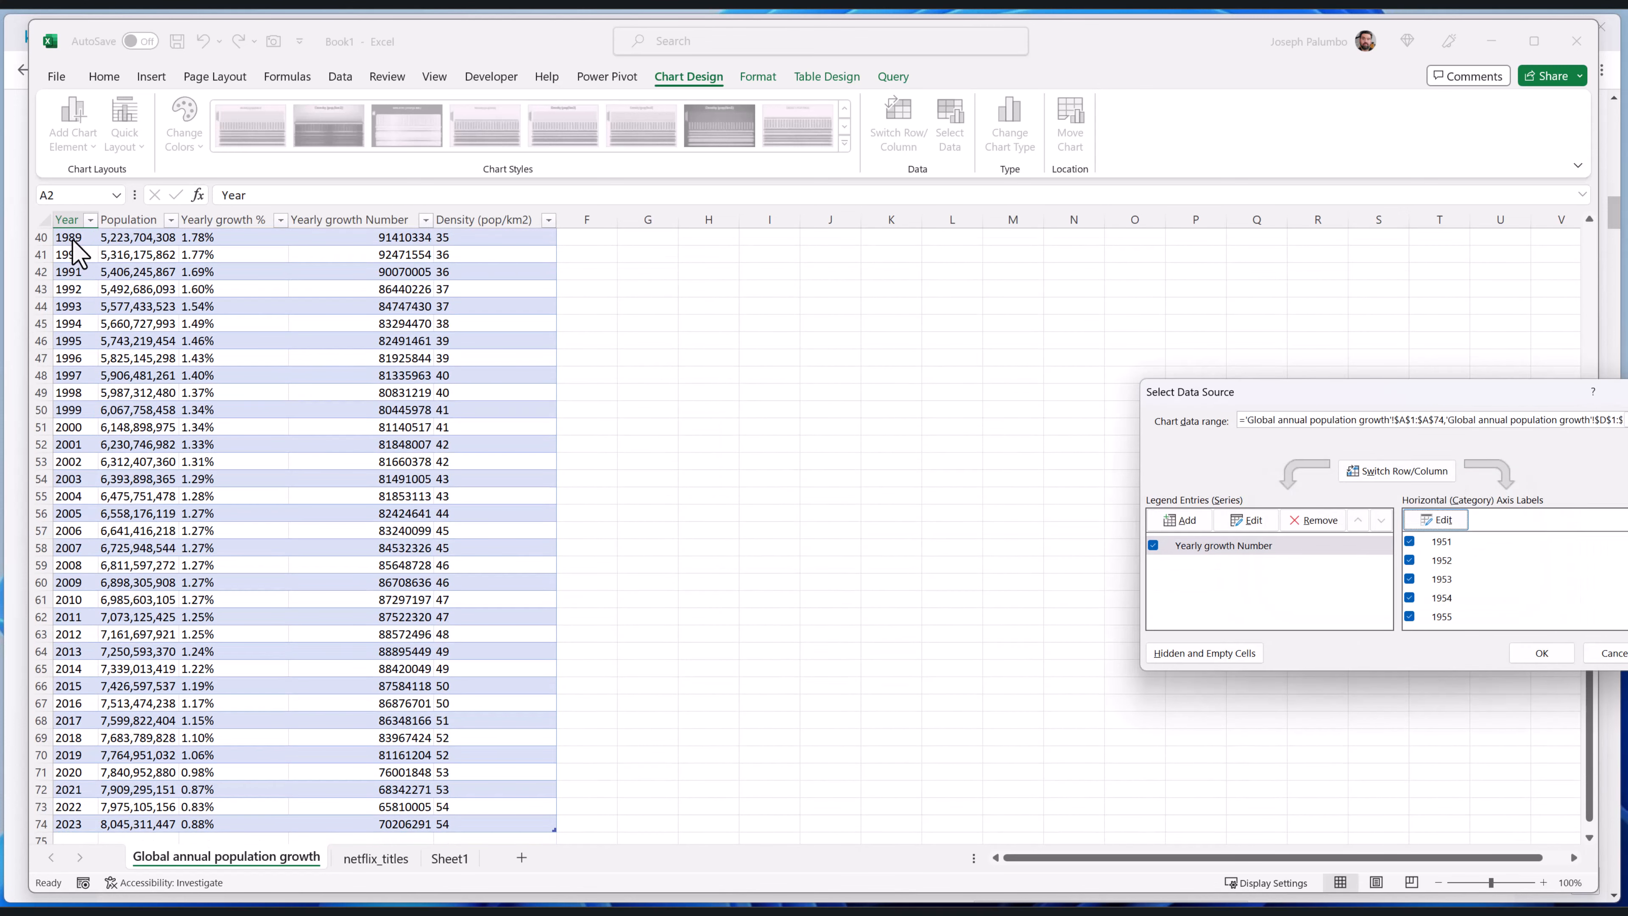
pyautogui.click(1542, 653)
# Move the Yearly growth Number chart closer to the table and enlarge it to reach about column T and row 32
pyautogui.scroll(13, 1057, 574)
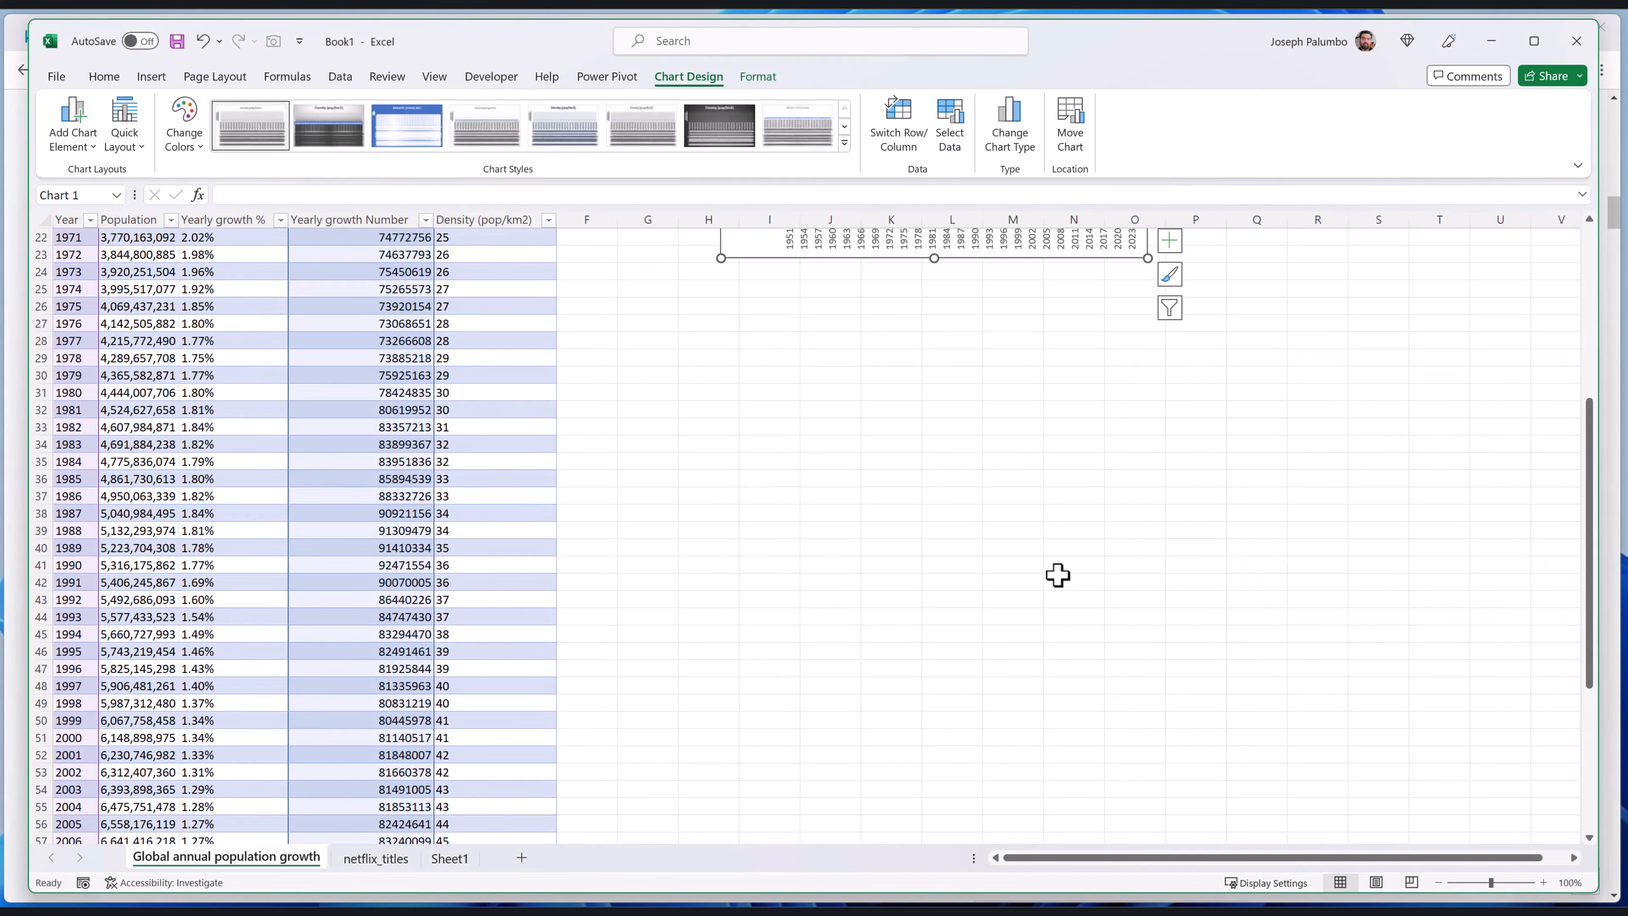
pyautogui.moveTo(1057, 425); pyautogui.dragTo(1008, 394)
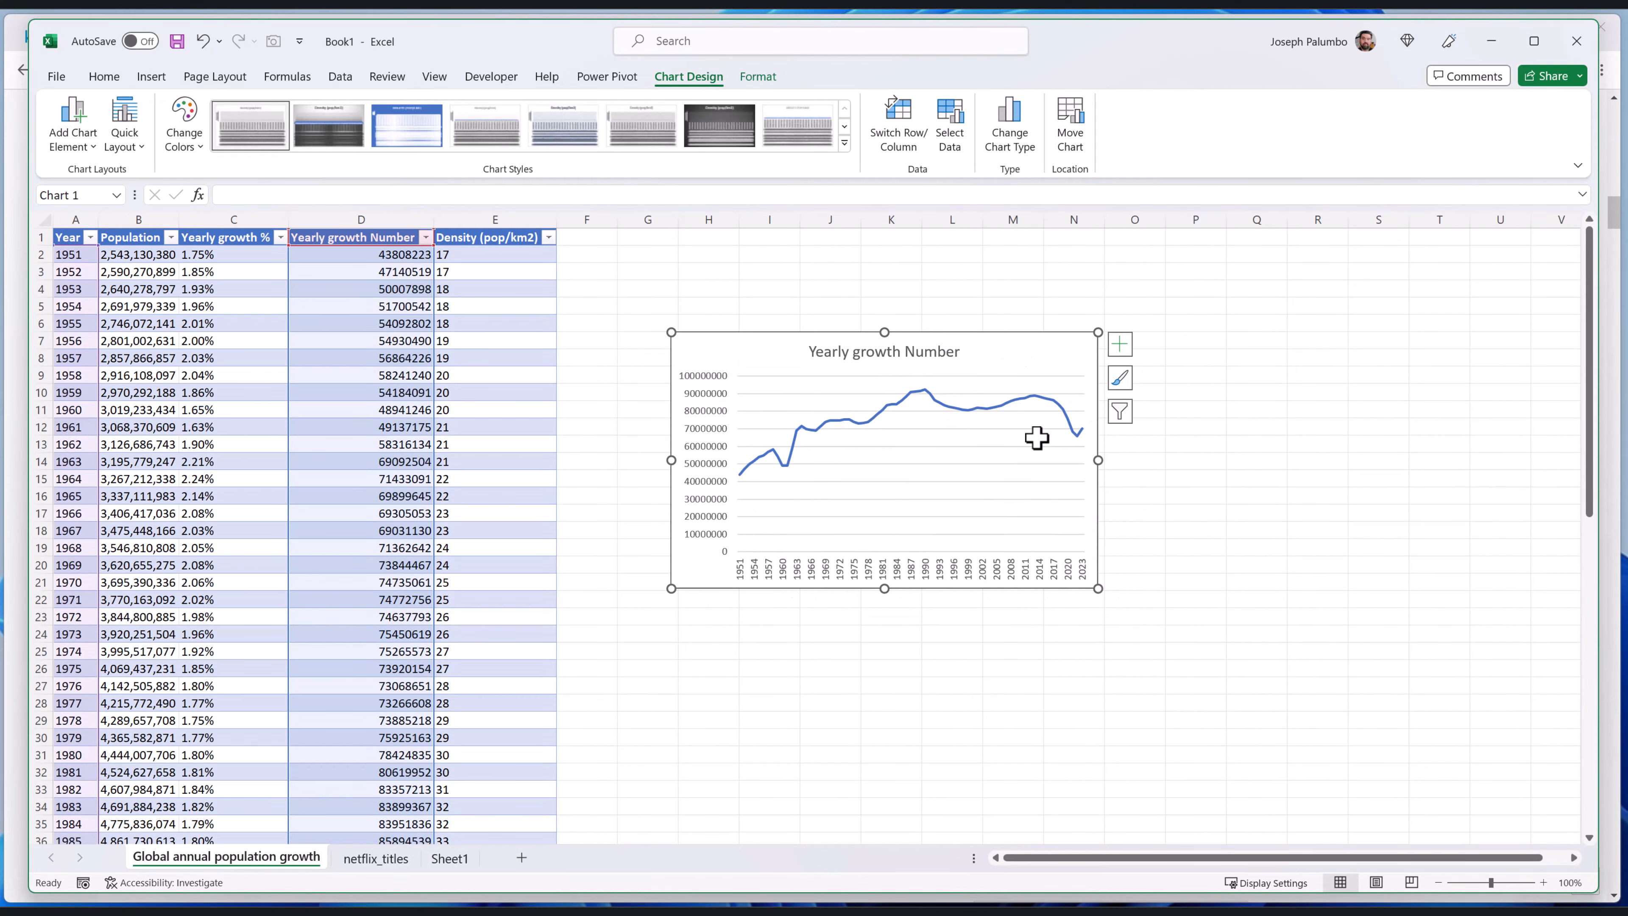
pyautogui.moveTo(1098, 589); pyautogui.dragTo(1433, 774)
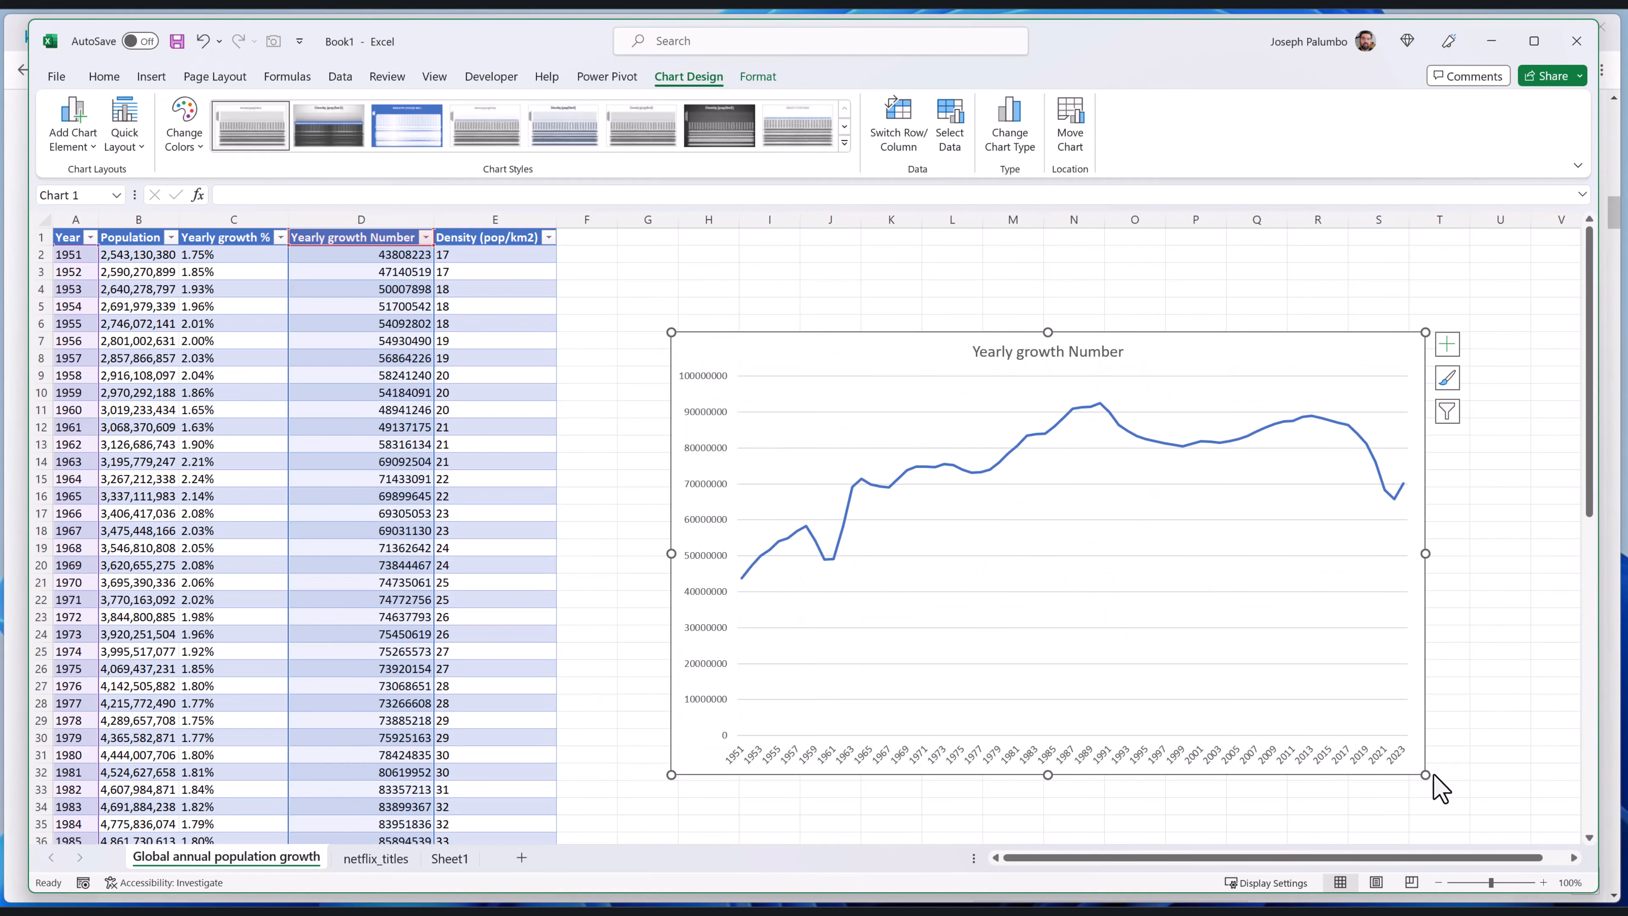